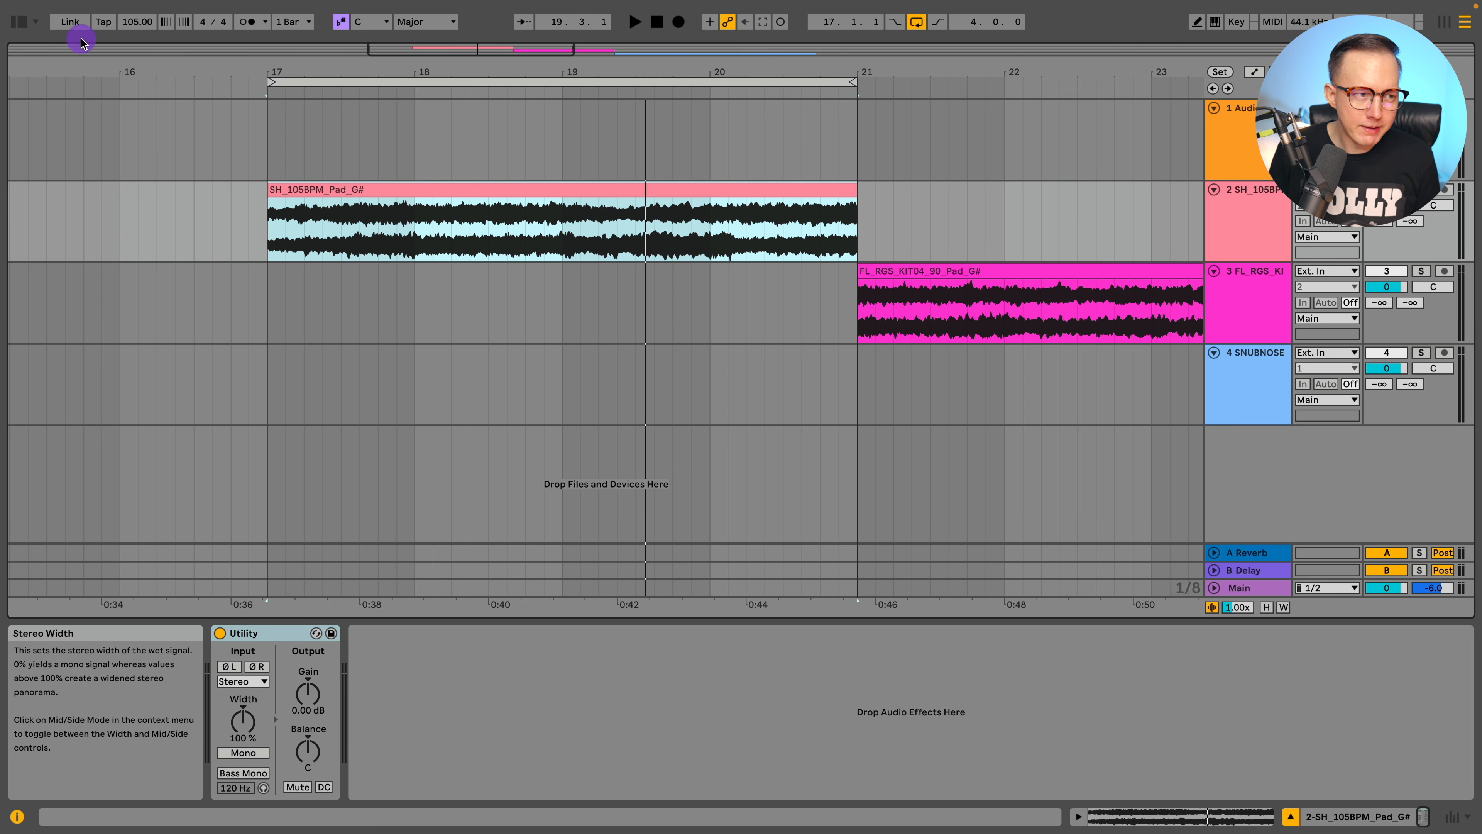
Search the third-party plug-ins for "imager" and add Ozone Imager 2 after the Utility on the SH_105BPM pad track.
key(ctrl+f)
text(ut)
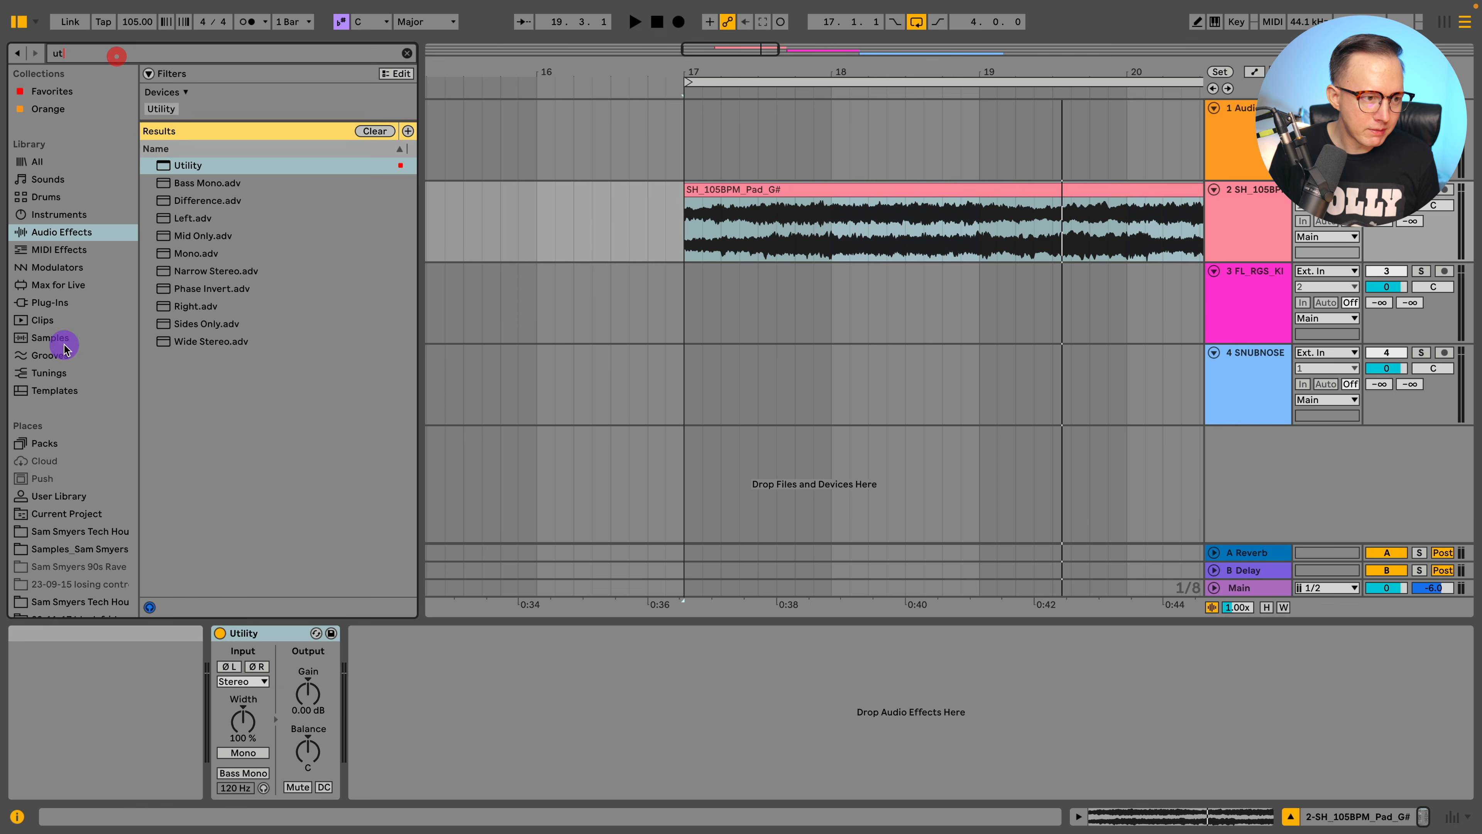
click(63, 303)
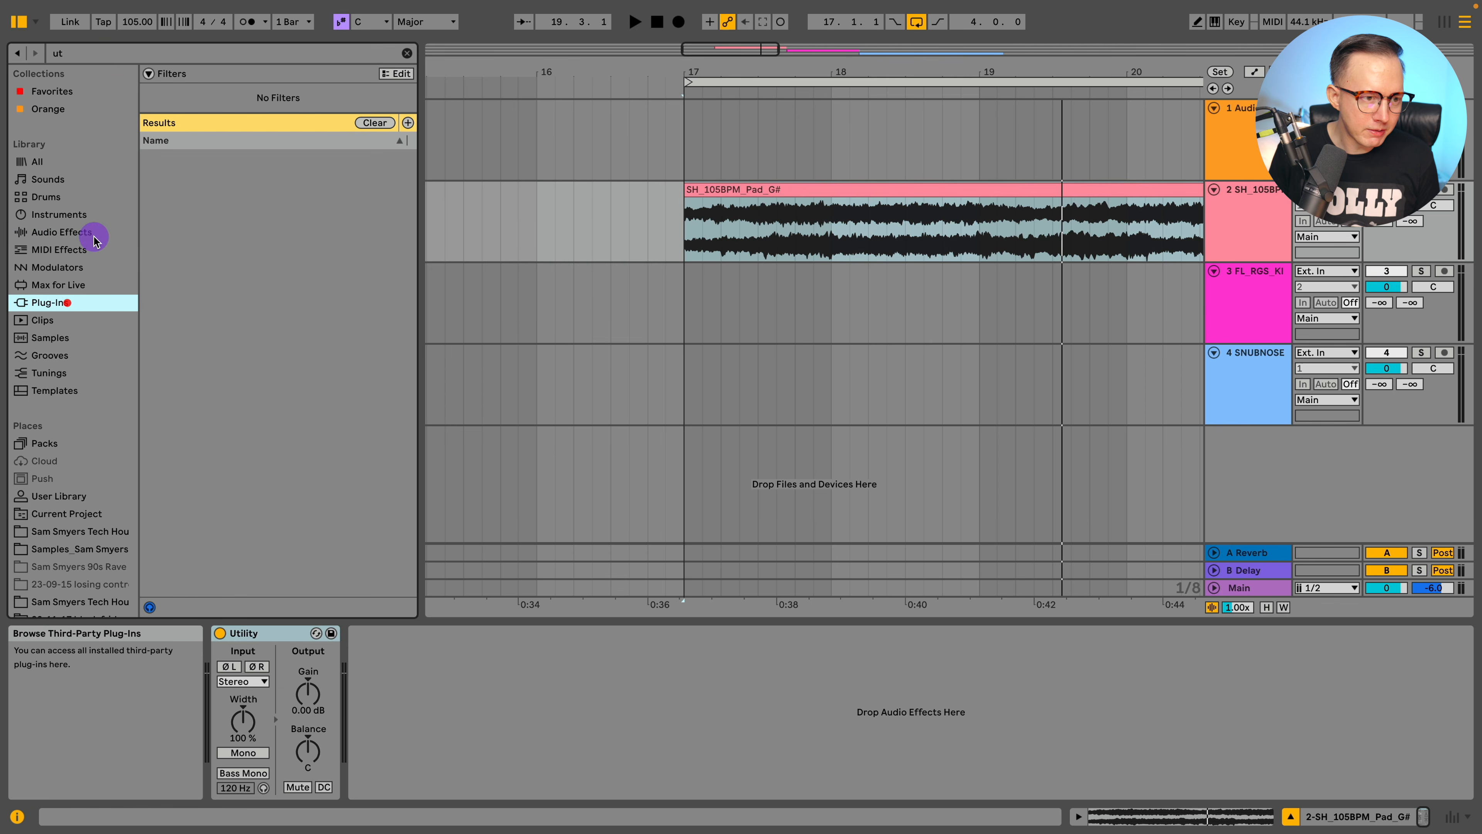
click(104, 53)
key(BackSpace)
text(ina)
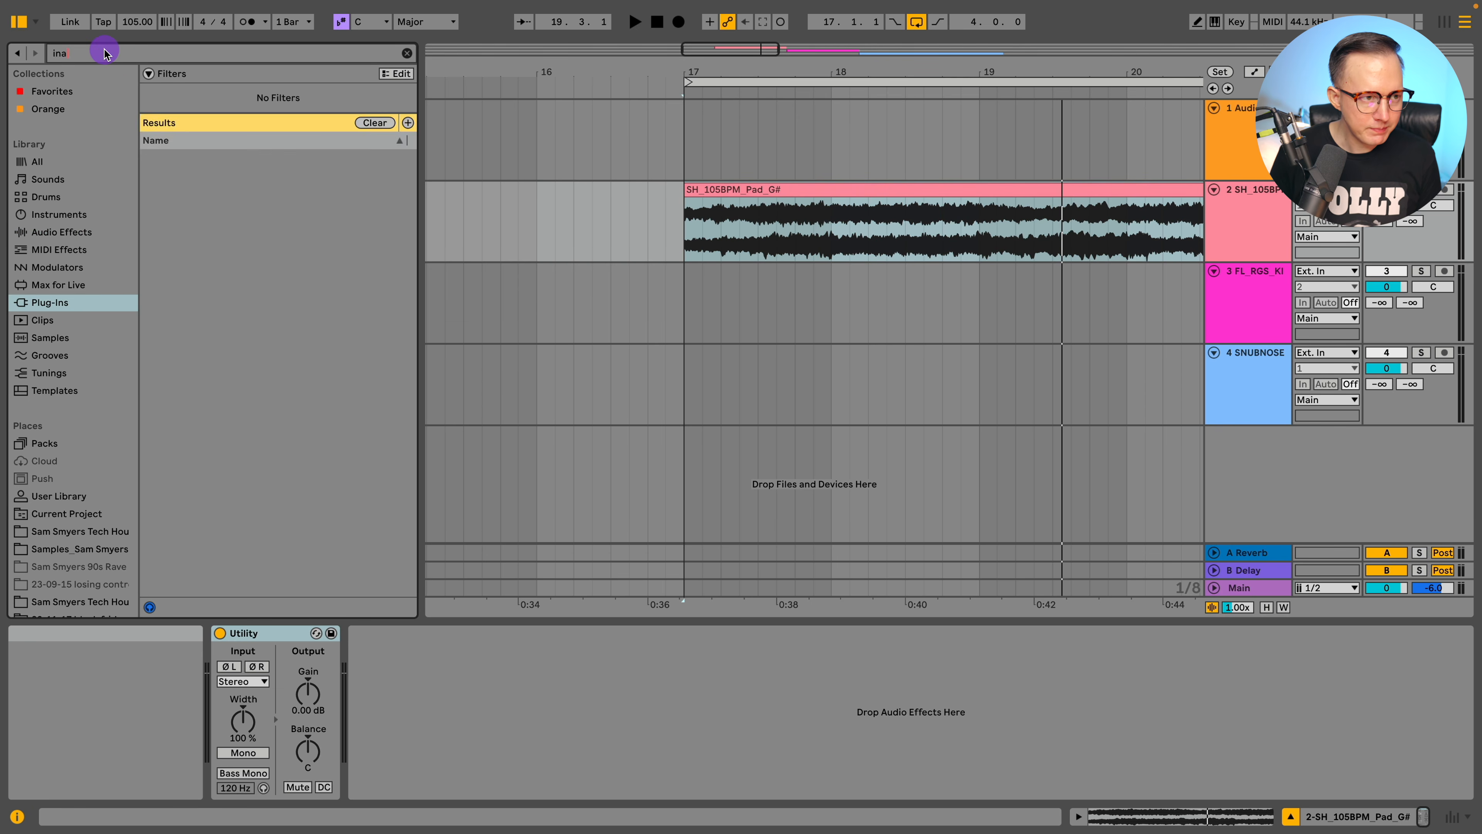
key(BackSpace)
key(BackSpace)
text(,amager)
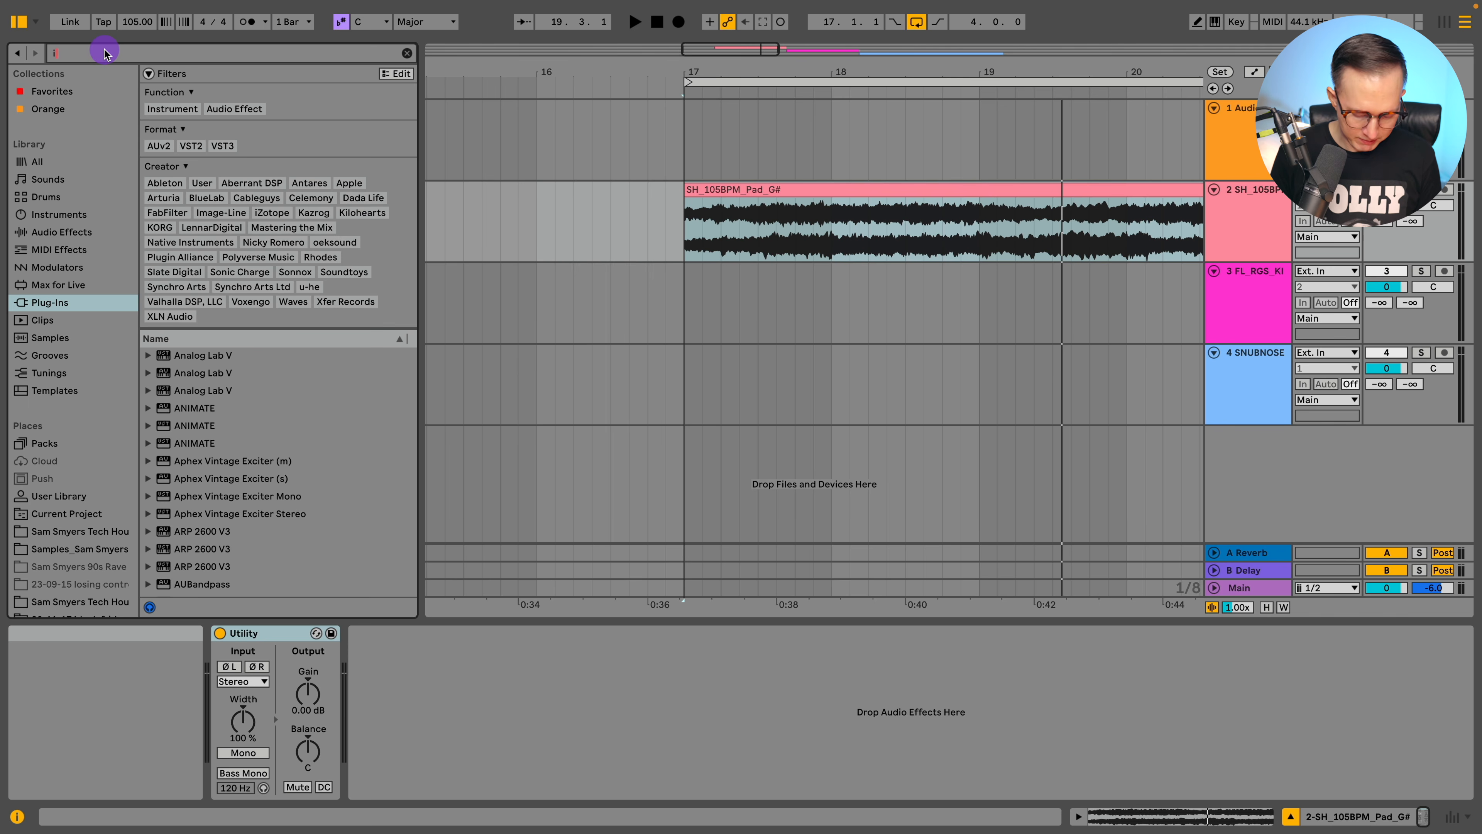
drag(210, 326, 426, 679)
Try Ozone Imager's Width at 100%, lower it to -100%, and play the pad to hear the mono result.
drag(847, 330, 852, 229)
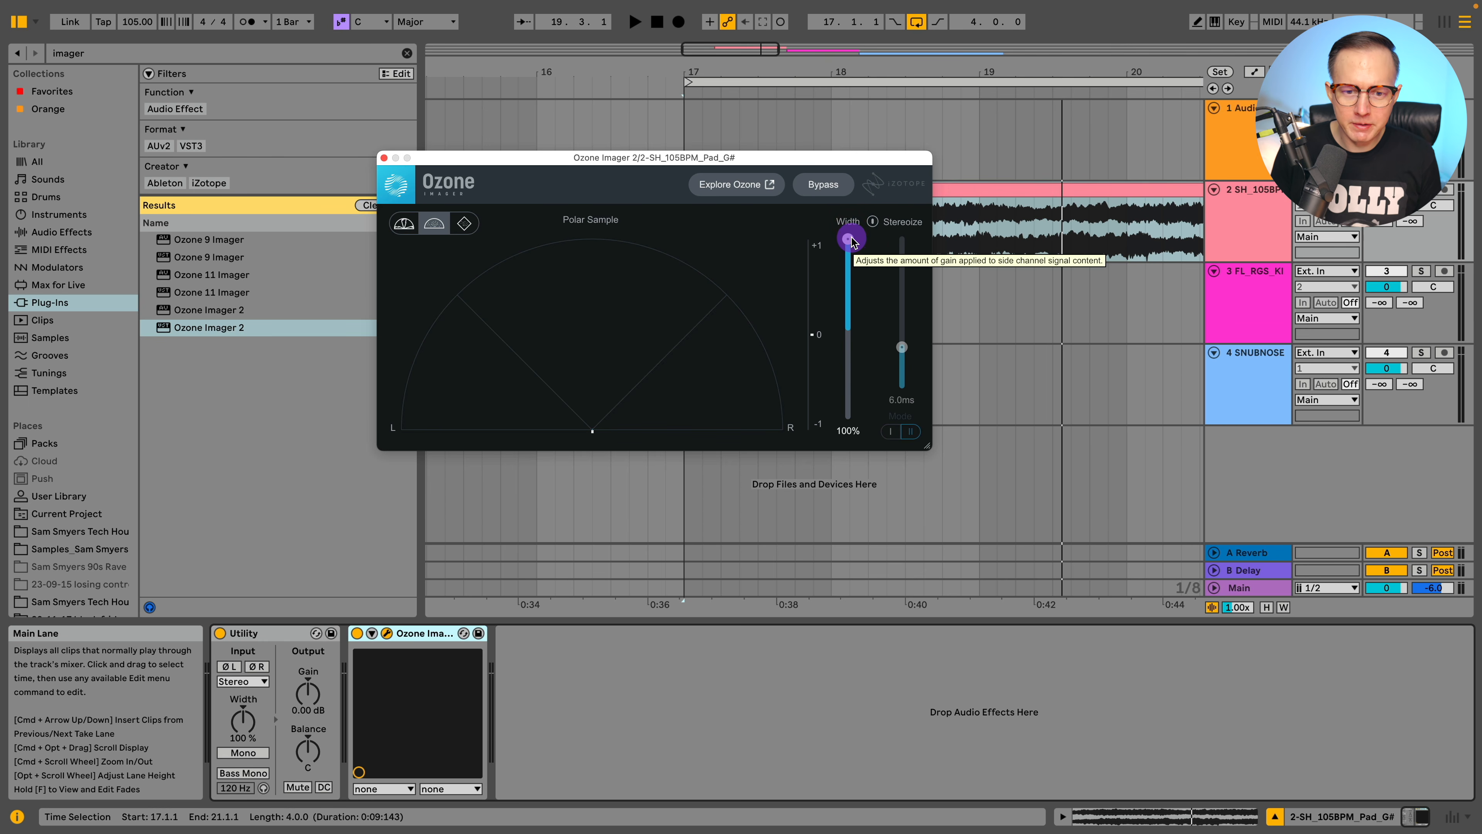
drag(844, 249, 851, 409)
key(space)
key(space)
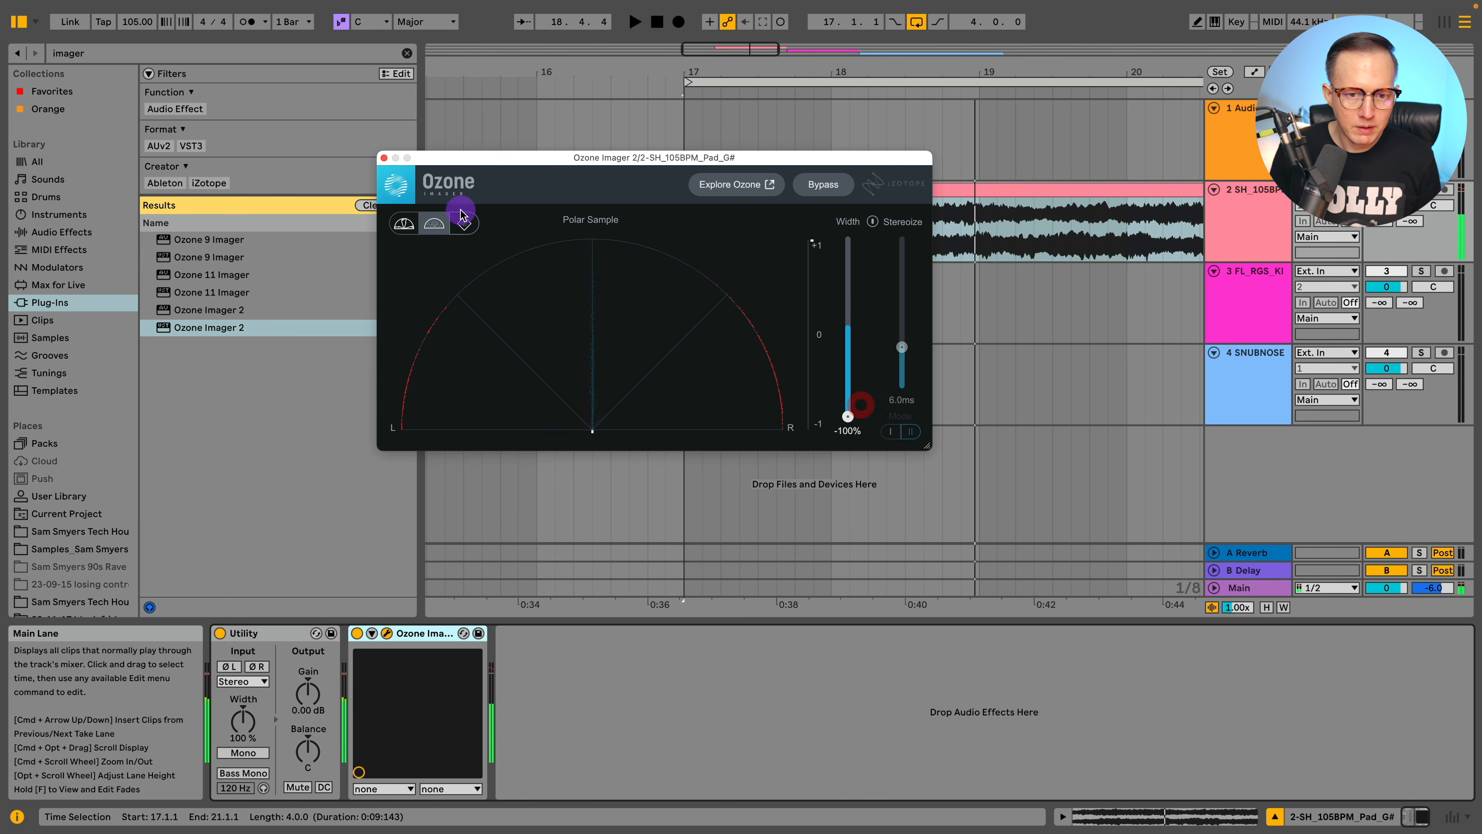
Close and delete Ozone Imager 2 from the pad track, and hide the browser.
click(384, 158)
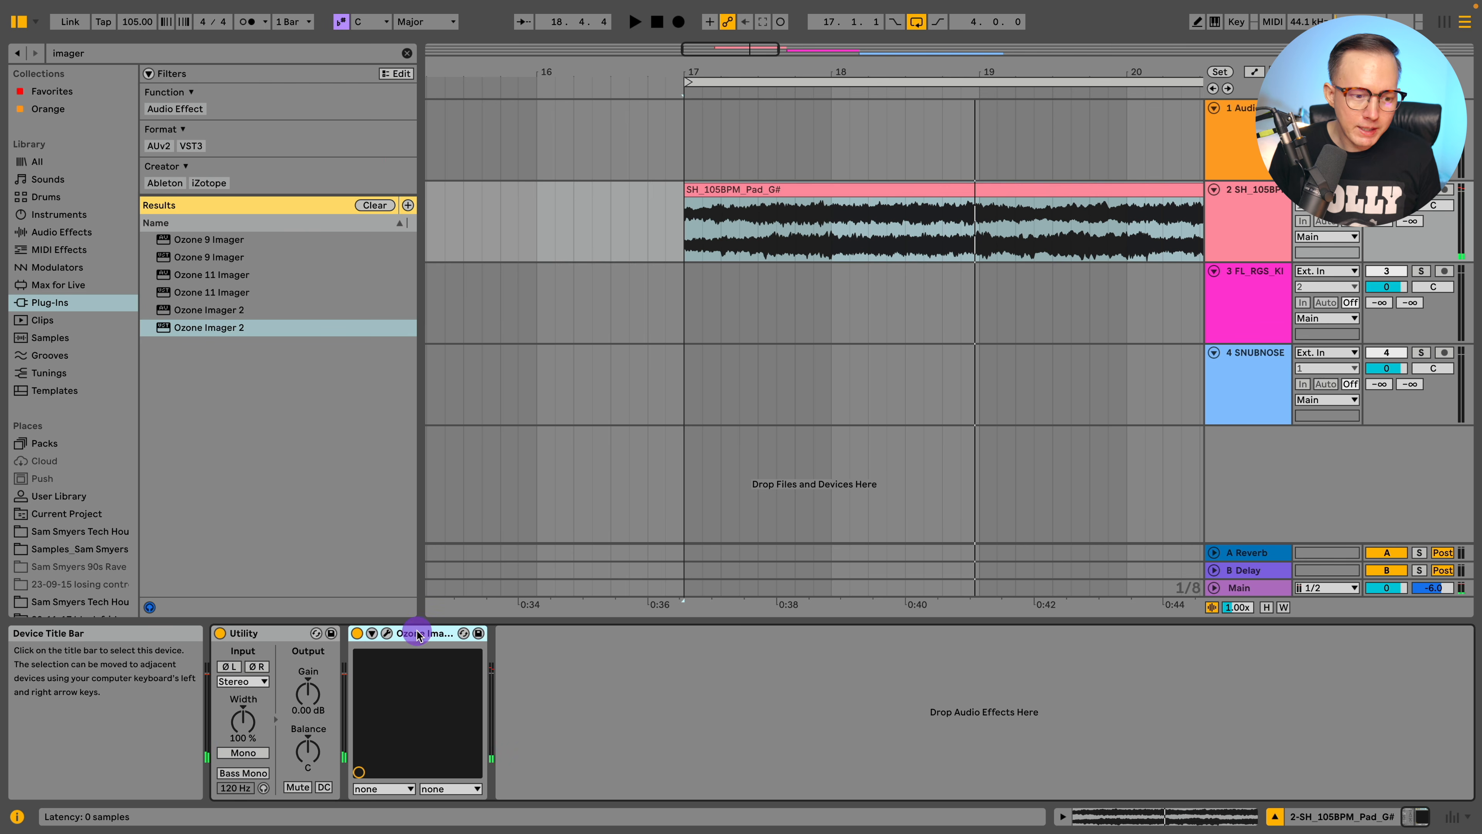
key(Delete)
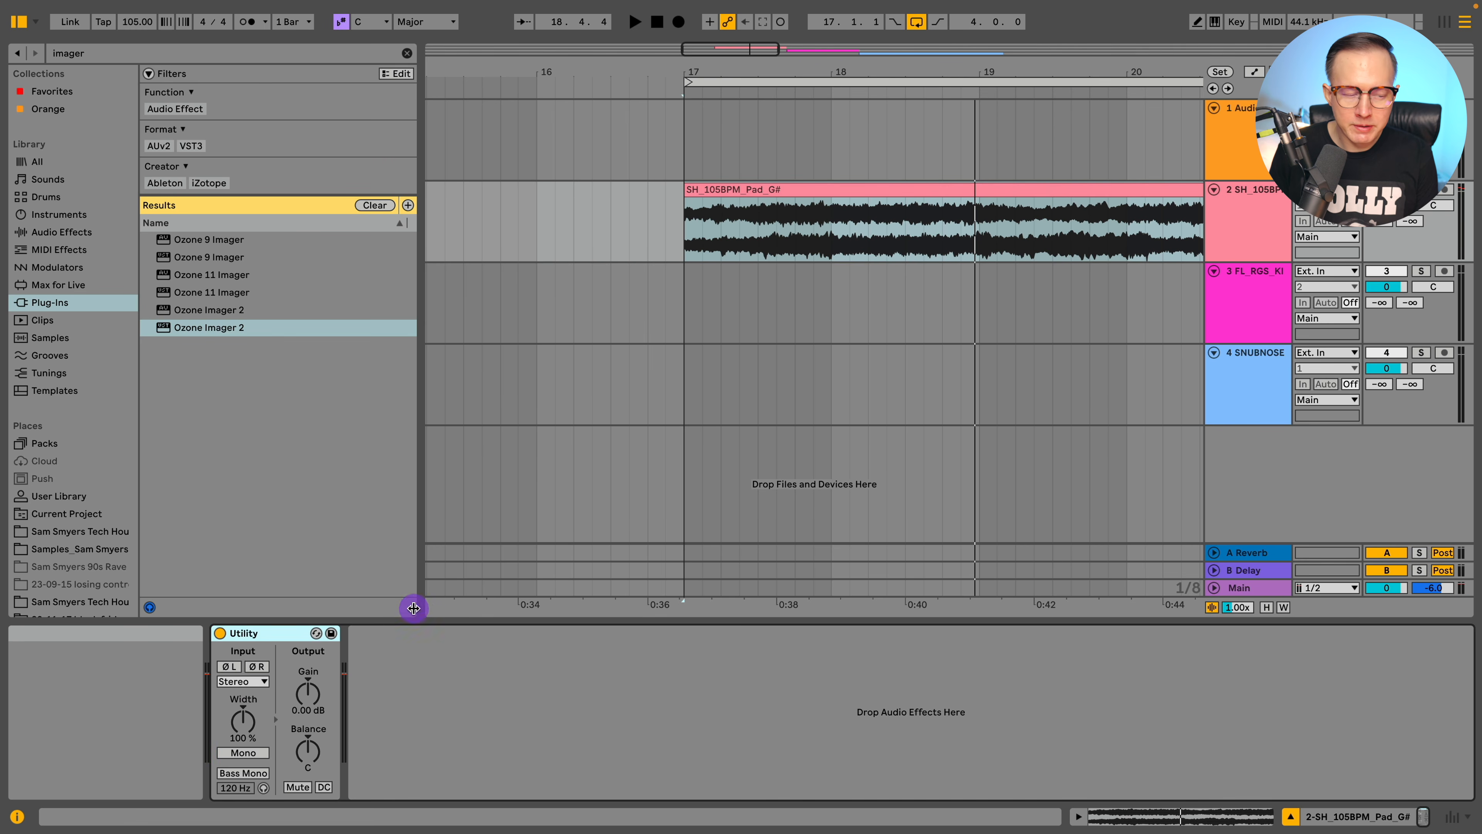
click(18, 53)
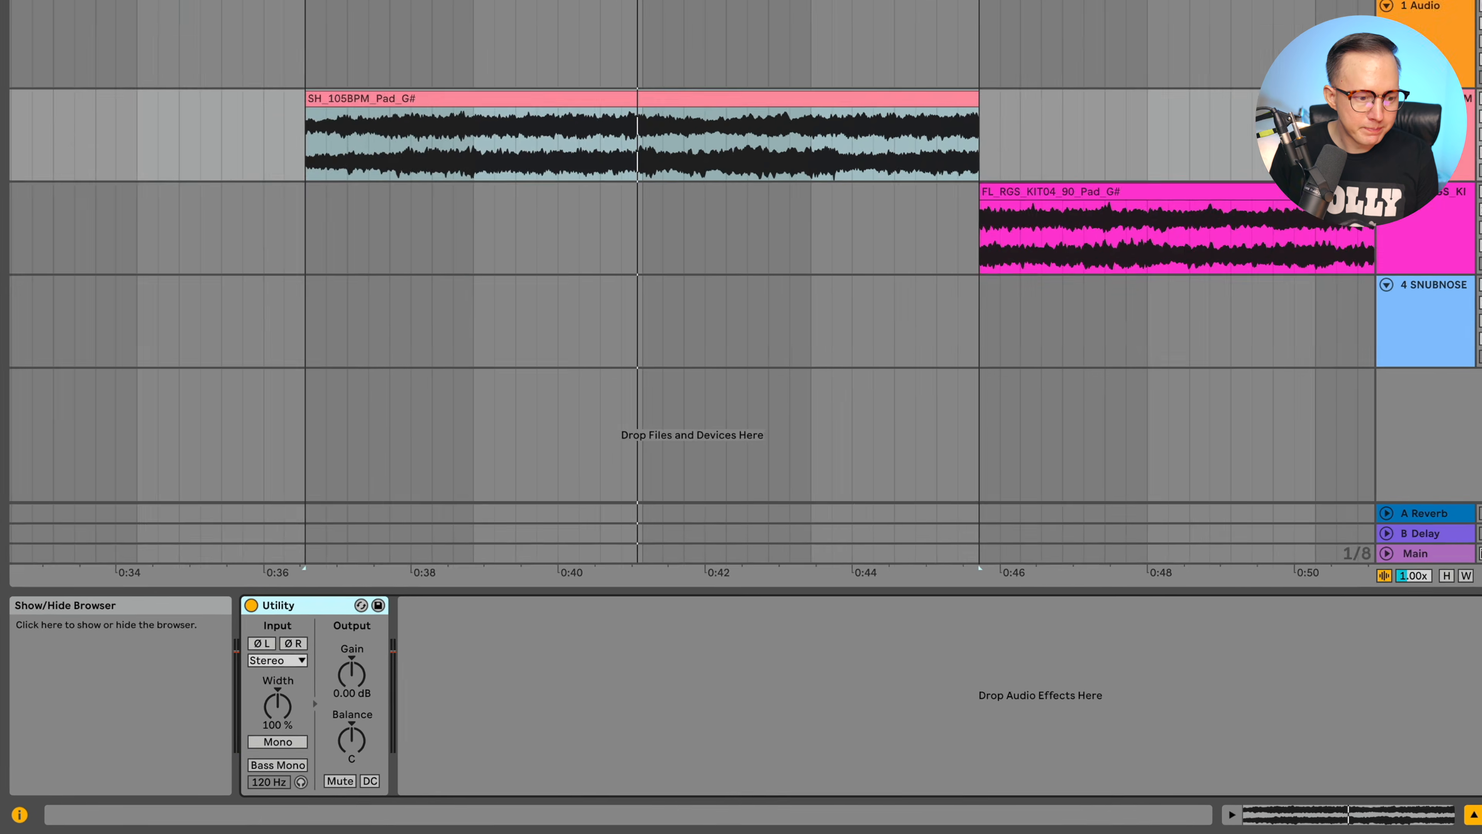
Play the pad and narrow the Utility's stereo Width to 0%.
click(278, 705)
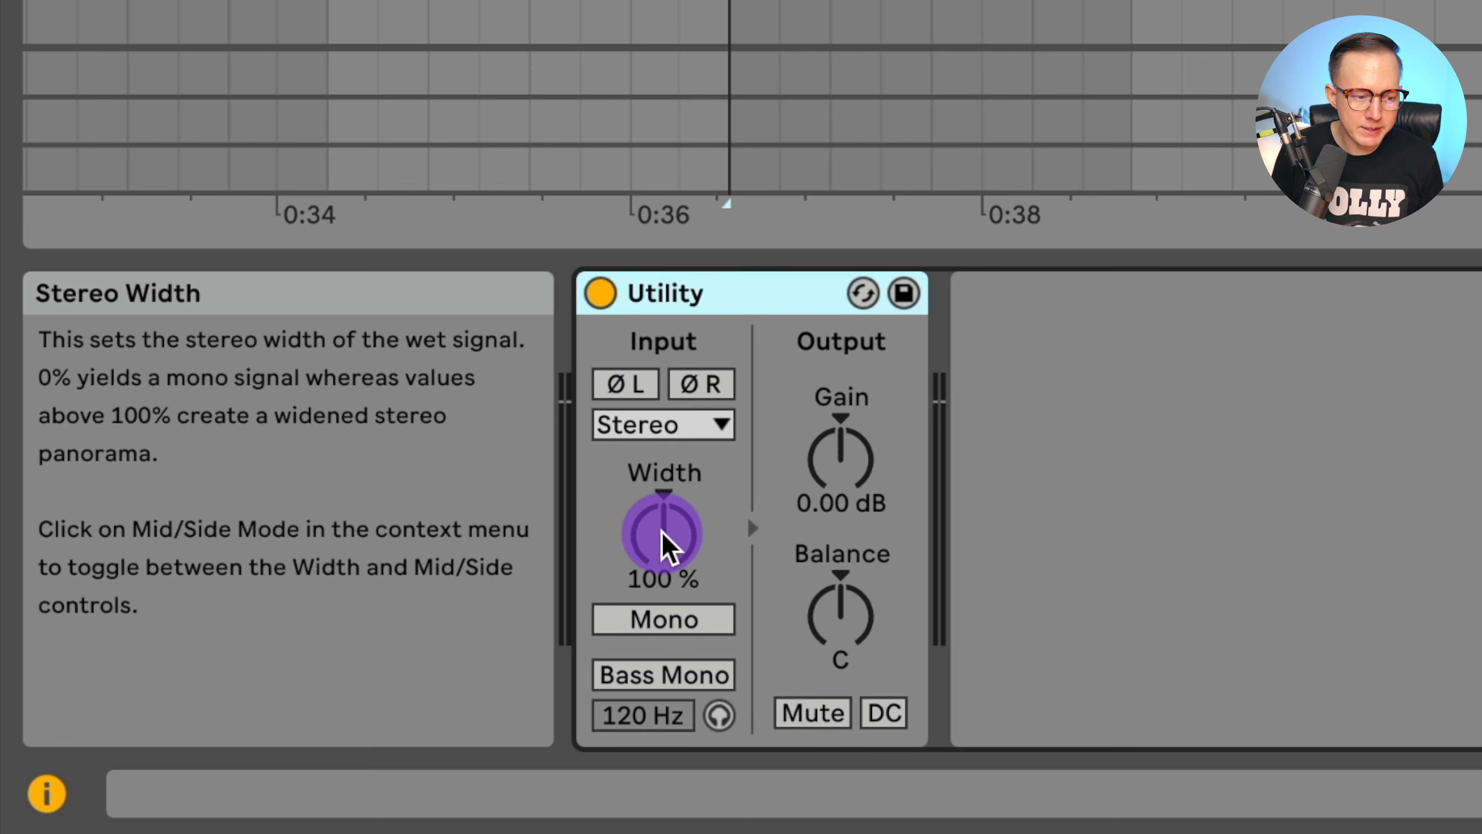
key(space)
drag(662, 530, 668, 619)
key(space)
key(space)
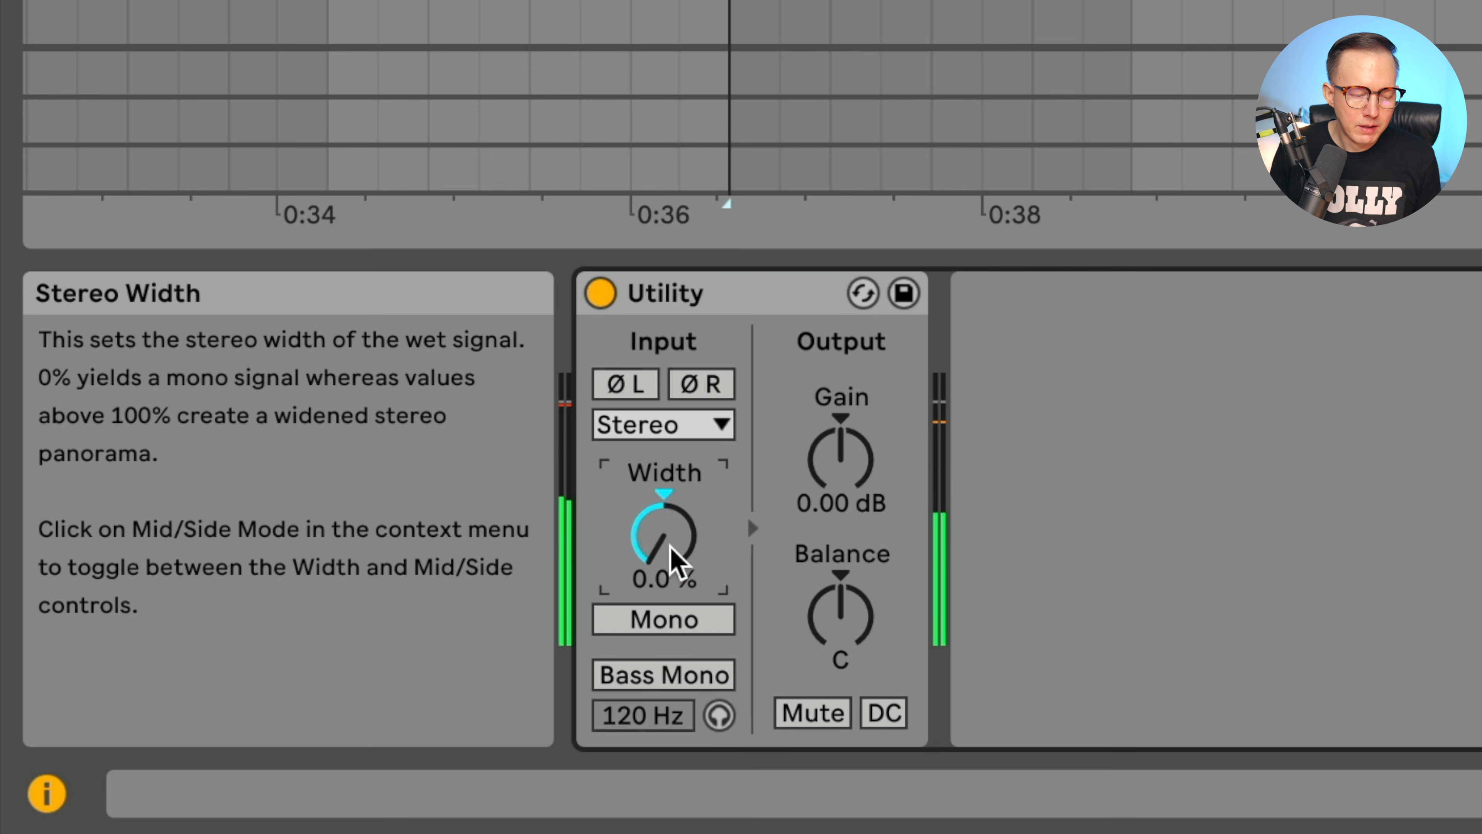
Try the Utility's stereo Width at 200% and 149%, and return it to 100%.
double_click(671, 545)
drag(675, 540, 674, 491)
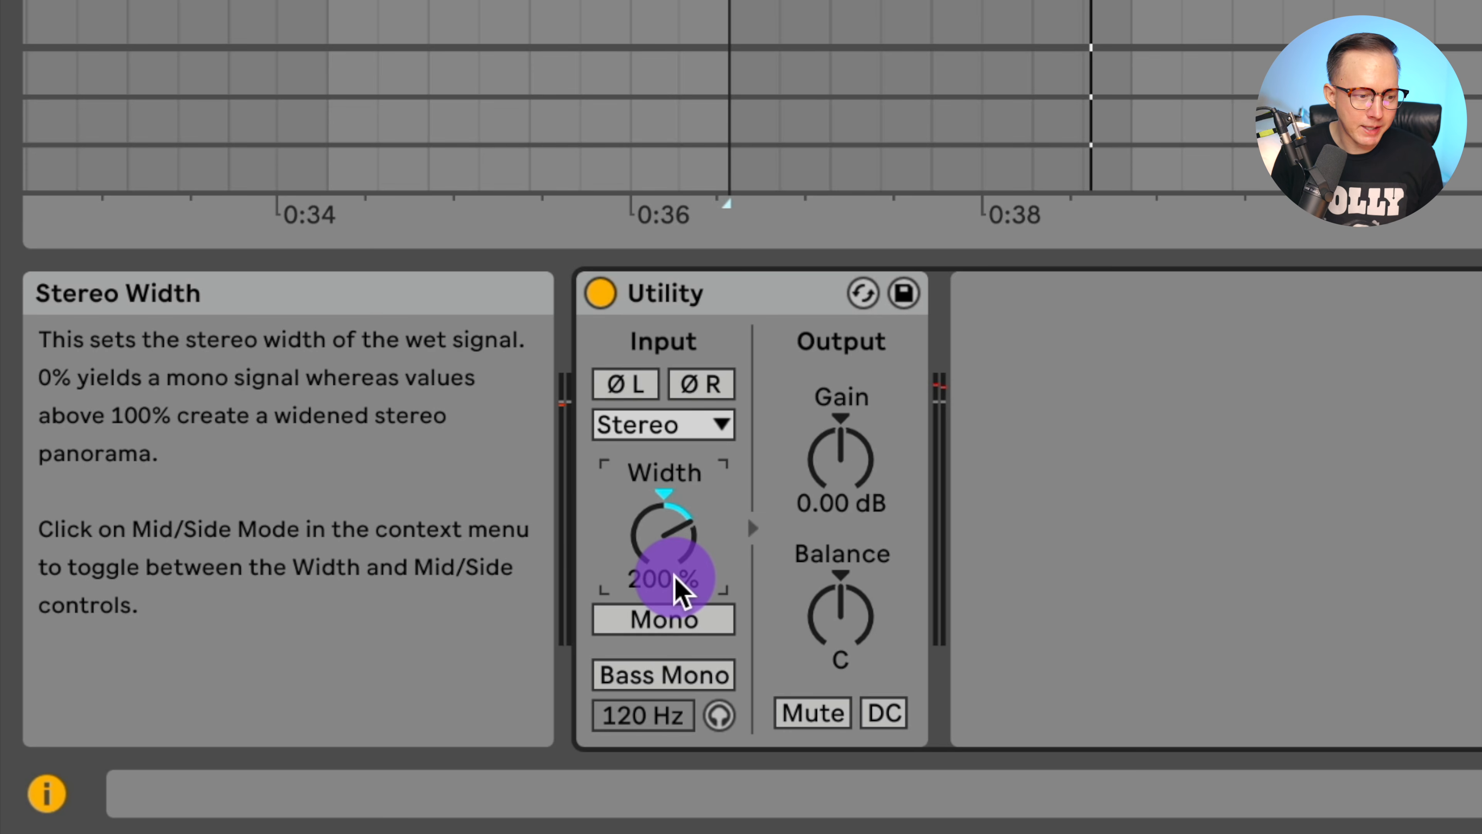
drag(676, 574, 649, 551)
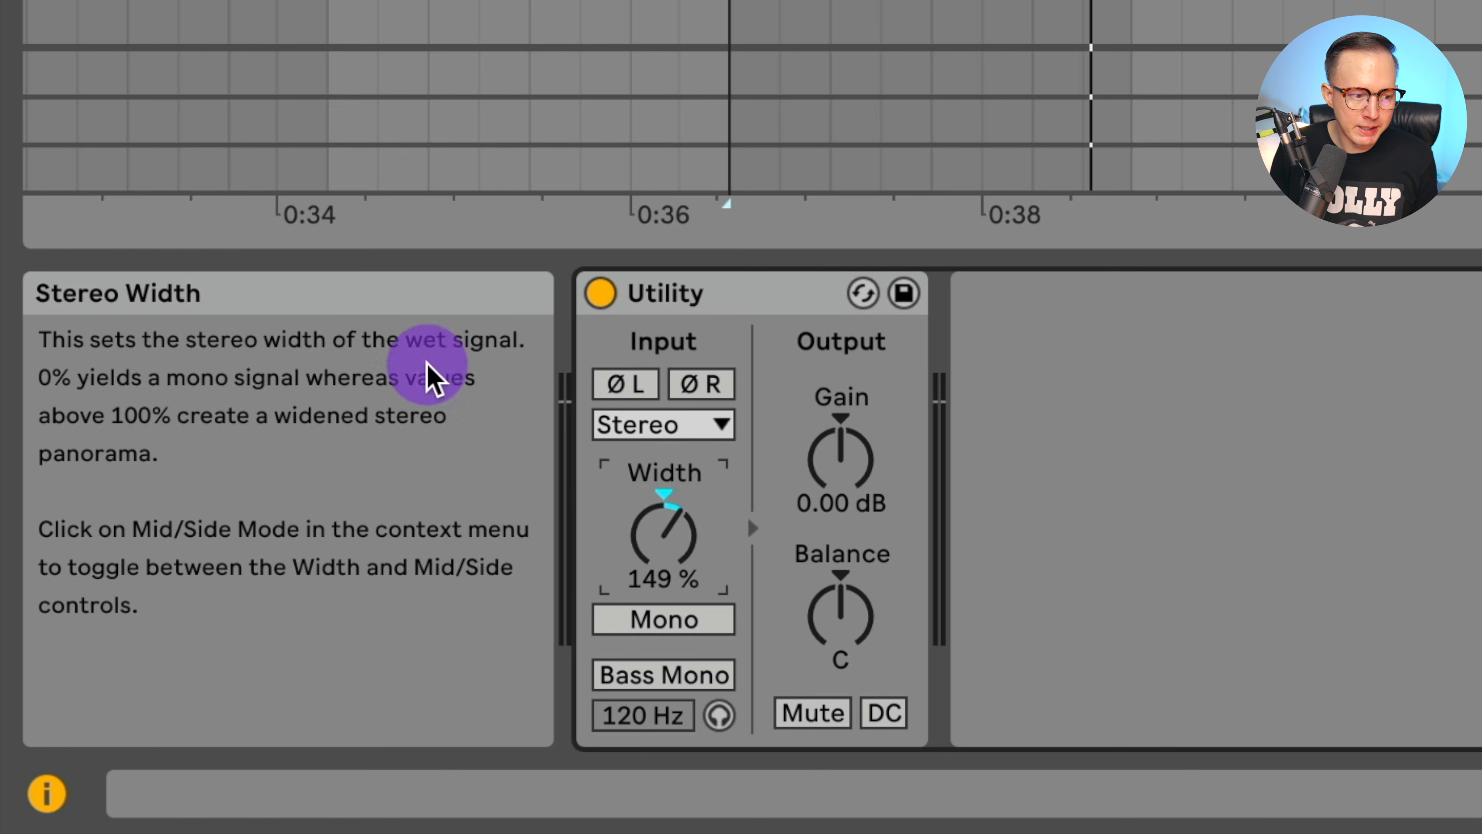
double_click(677, 542)
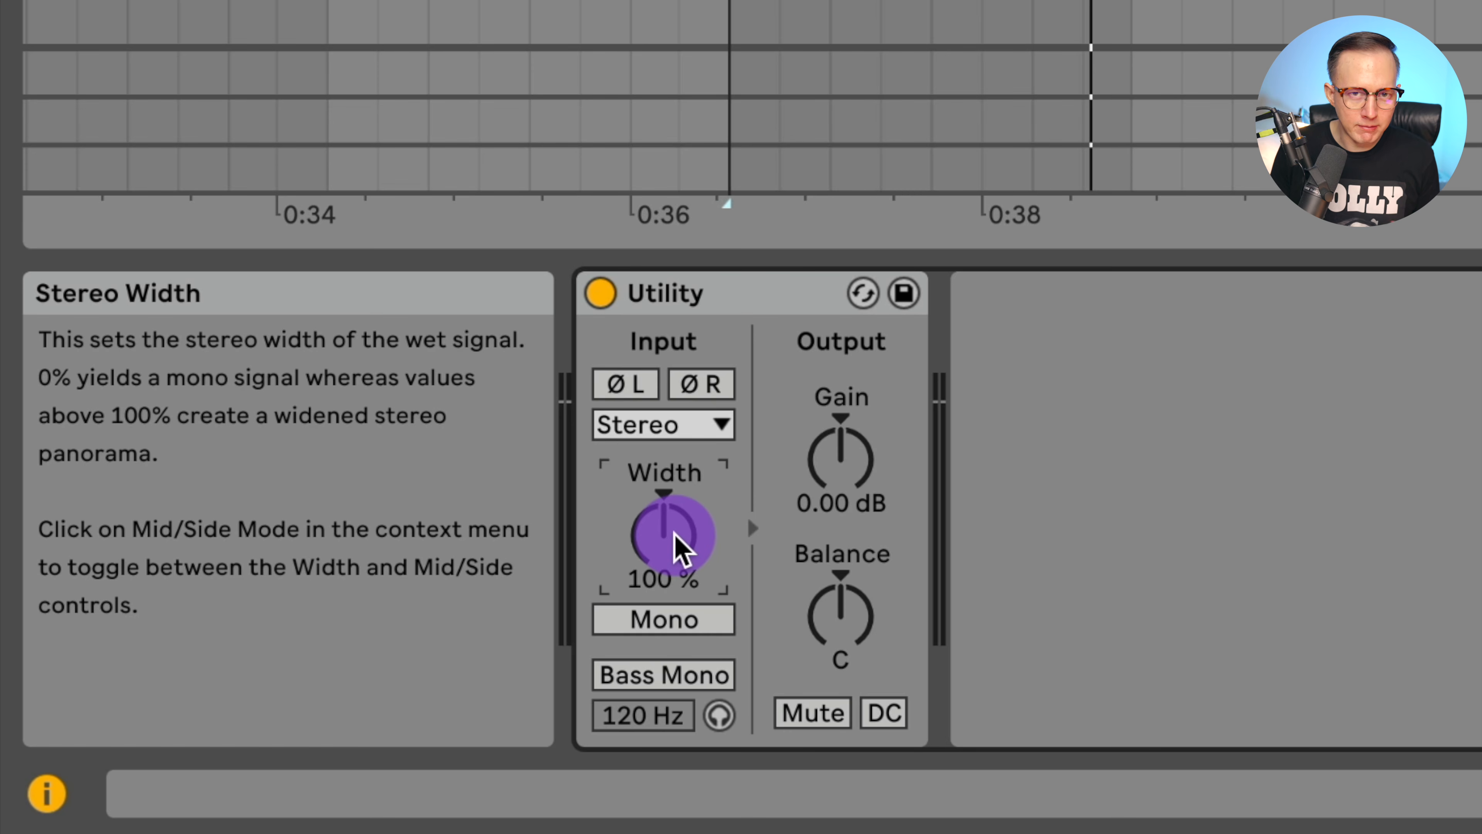
Switch the Utility's Width control to Mid/Side Mode and set it to 100M.
right_click(674, 532)
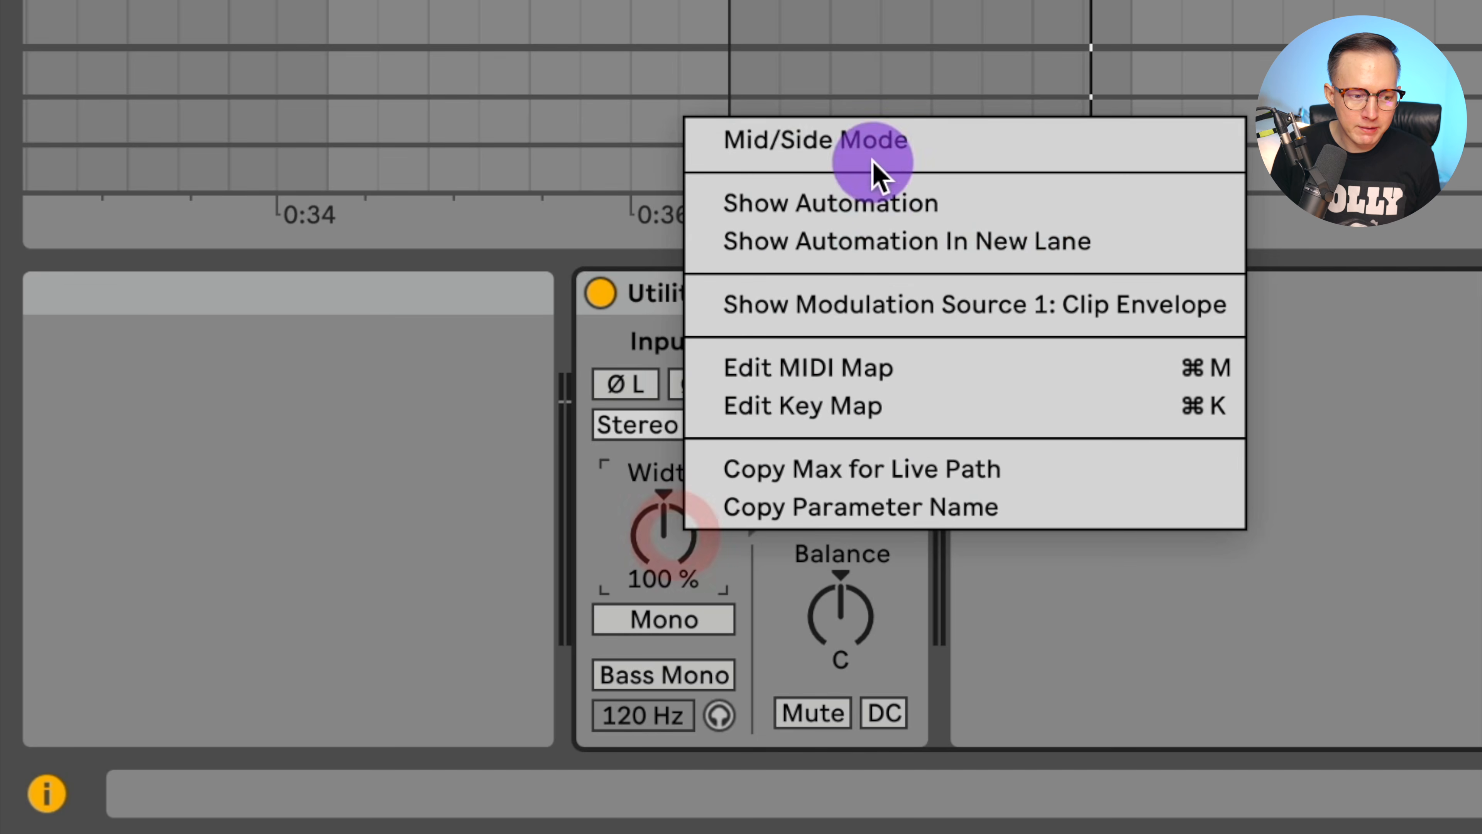
click(889, 139)
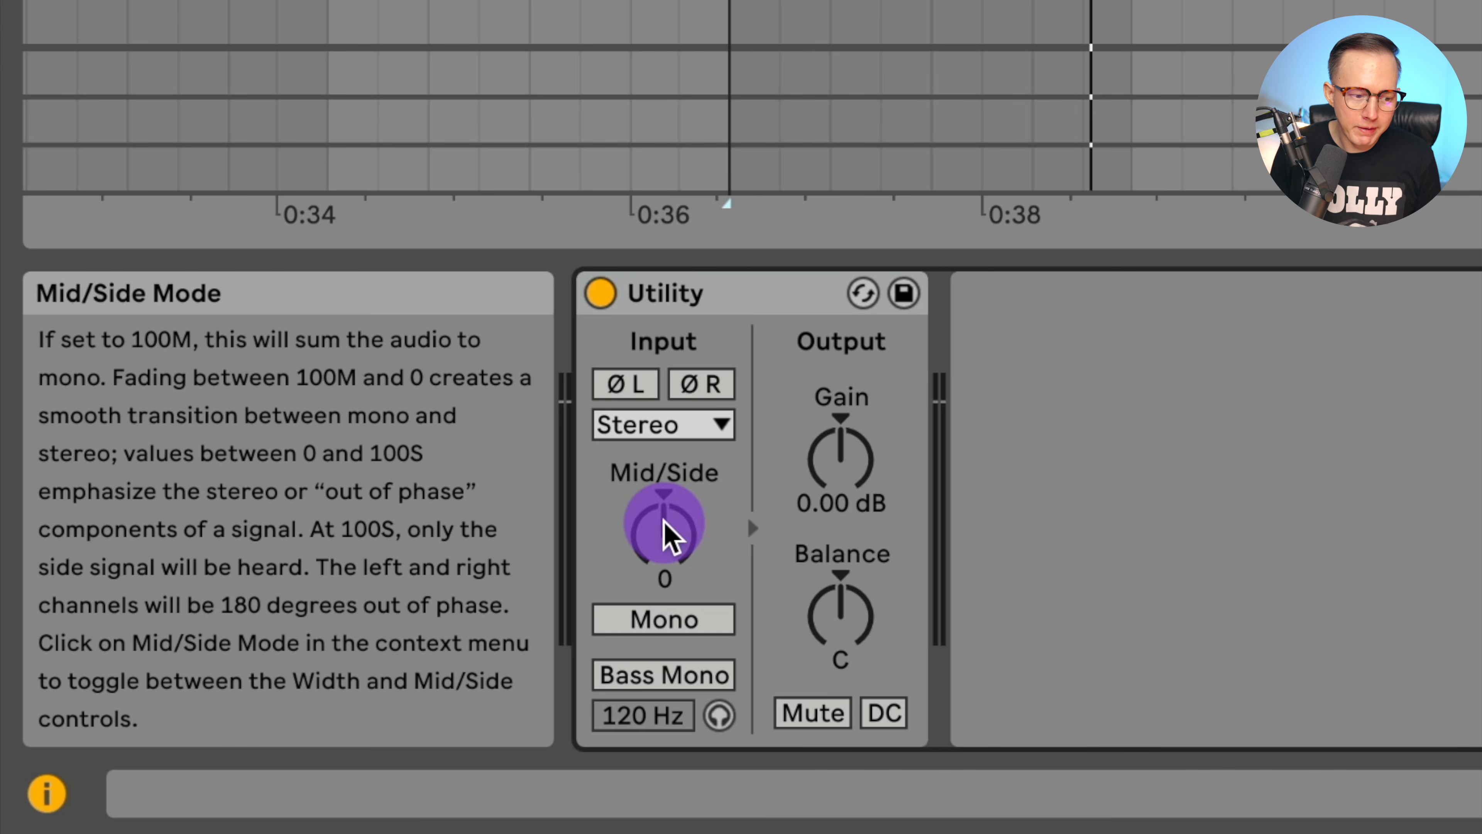
drag(672, 530, 672, 590)
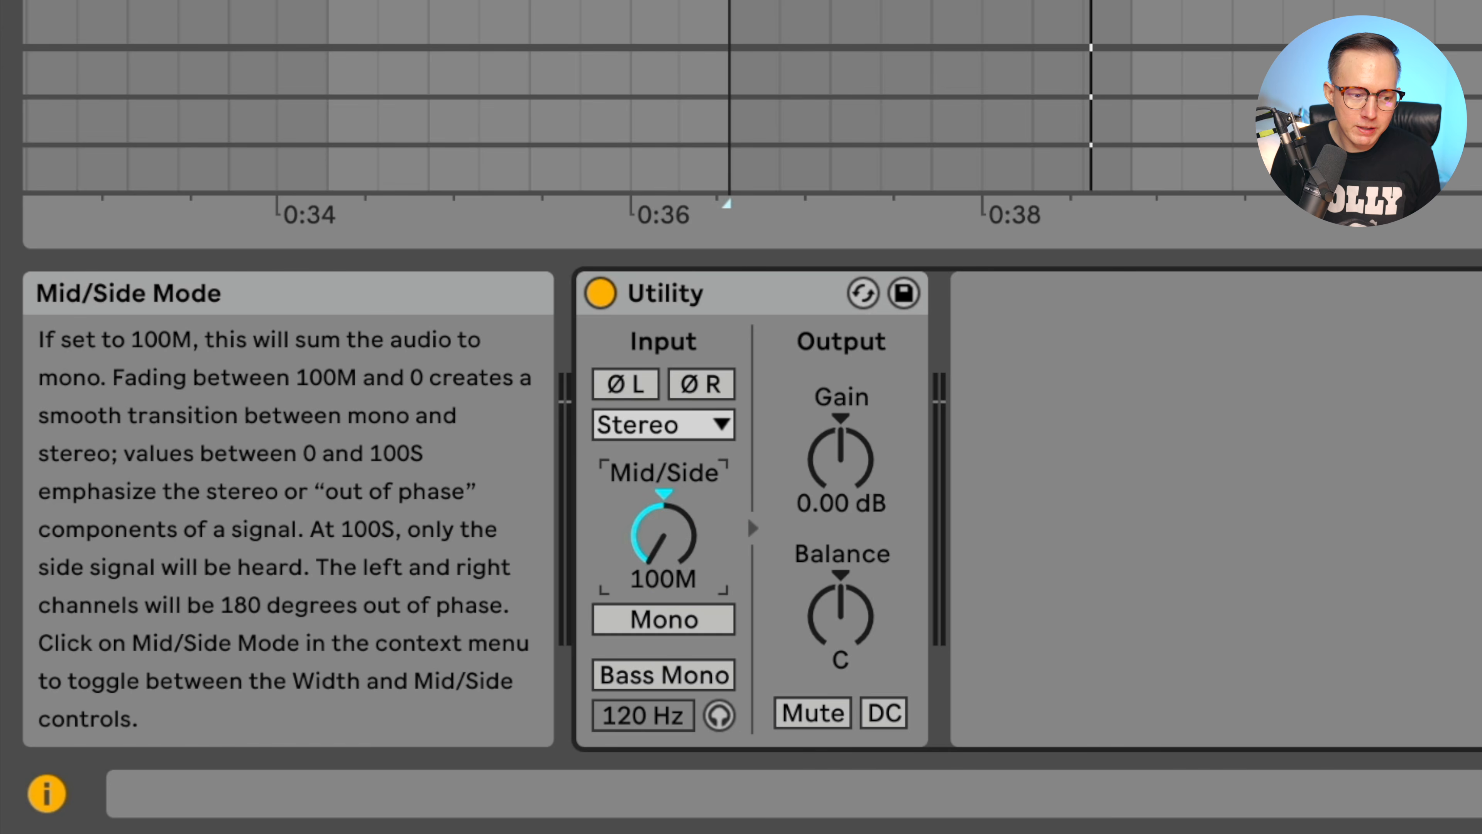
Turn off Mid/Side Mode on the Utility and keep its Width at 0%.
right_click(679, 523)
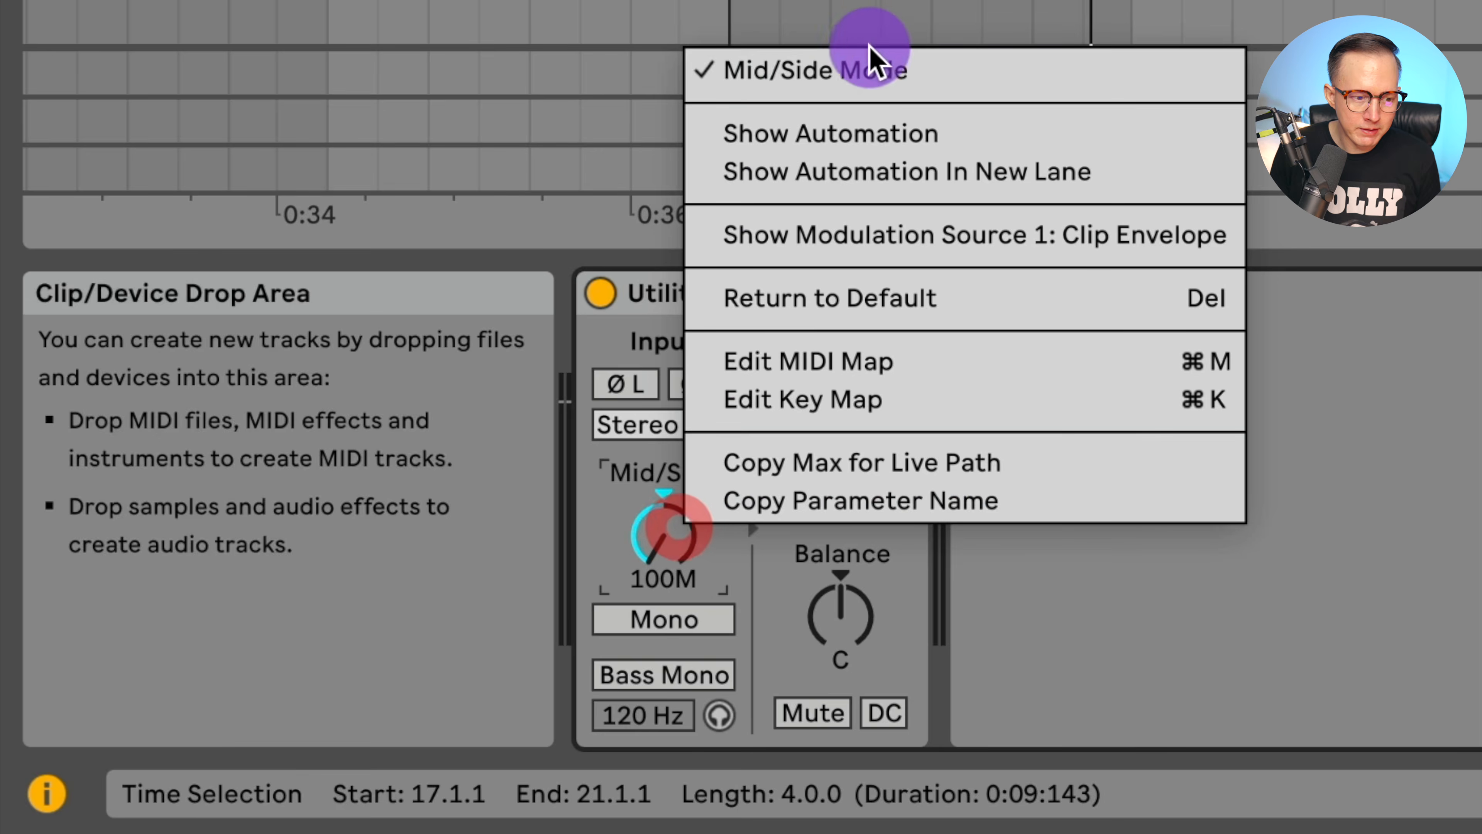
click(888, 66)
drag(690, 561, 690, 618)
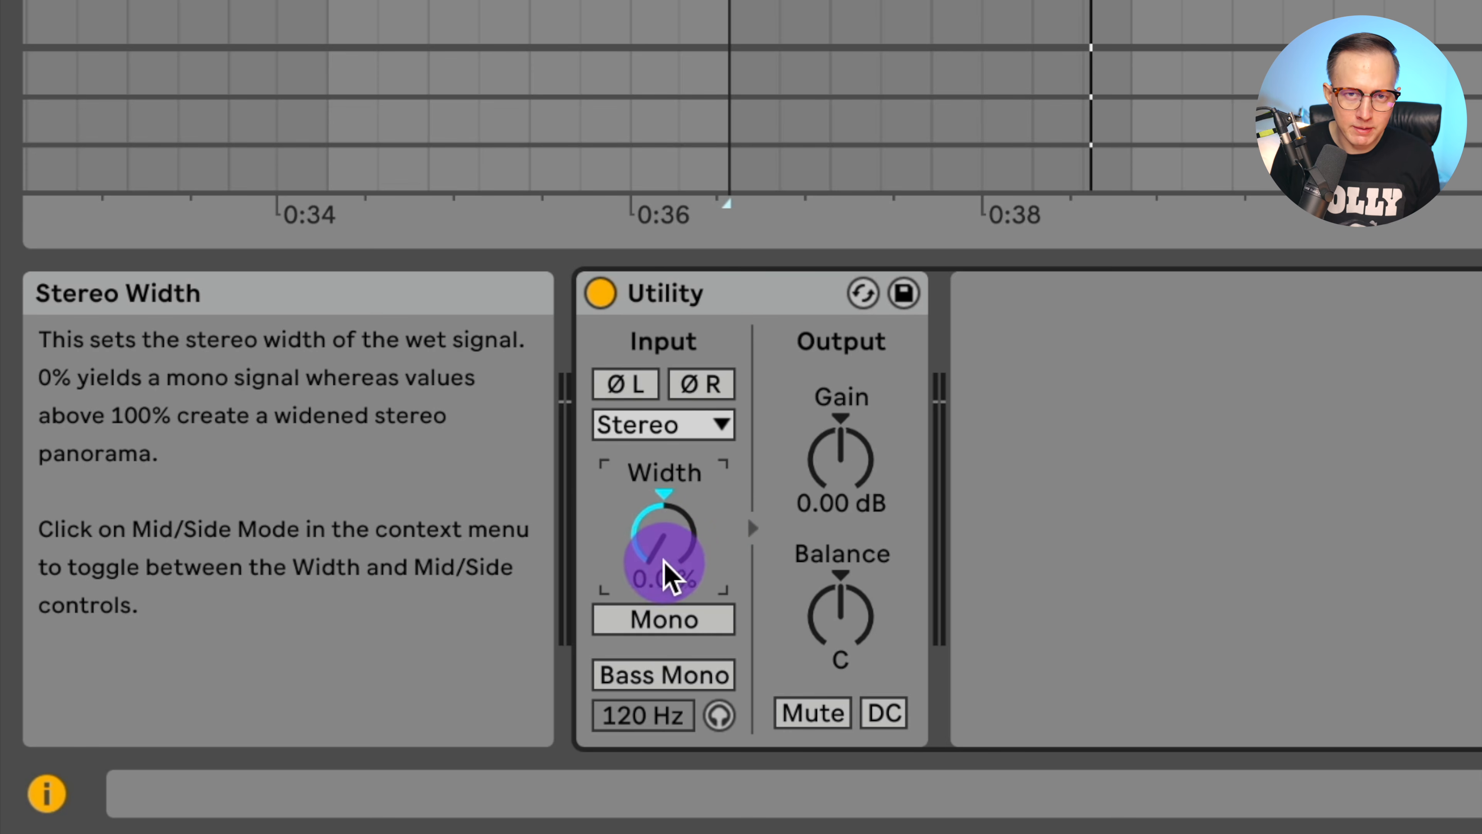
Turn Mid/Side Mode back on for the Utility's Width control.
right_click(648, 568)
click(829, 178)
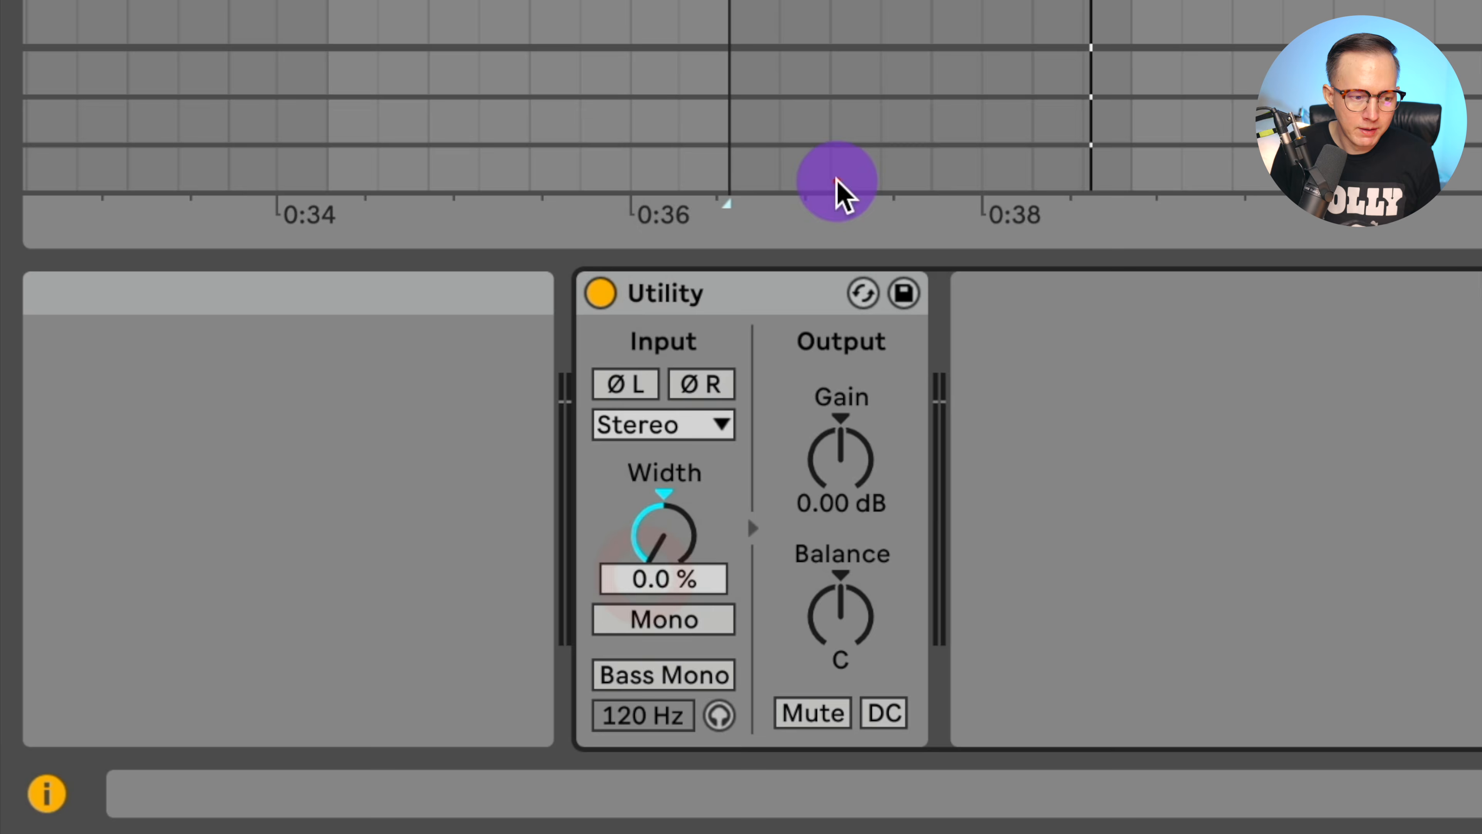
right_click(670, 507)
click(867, 52)
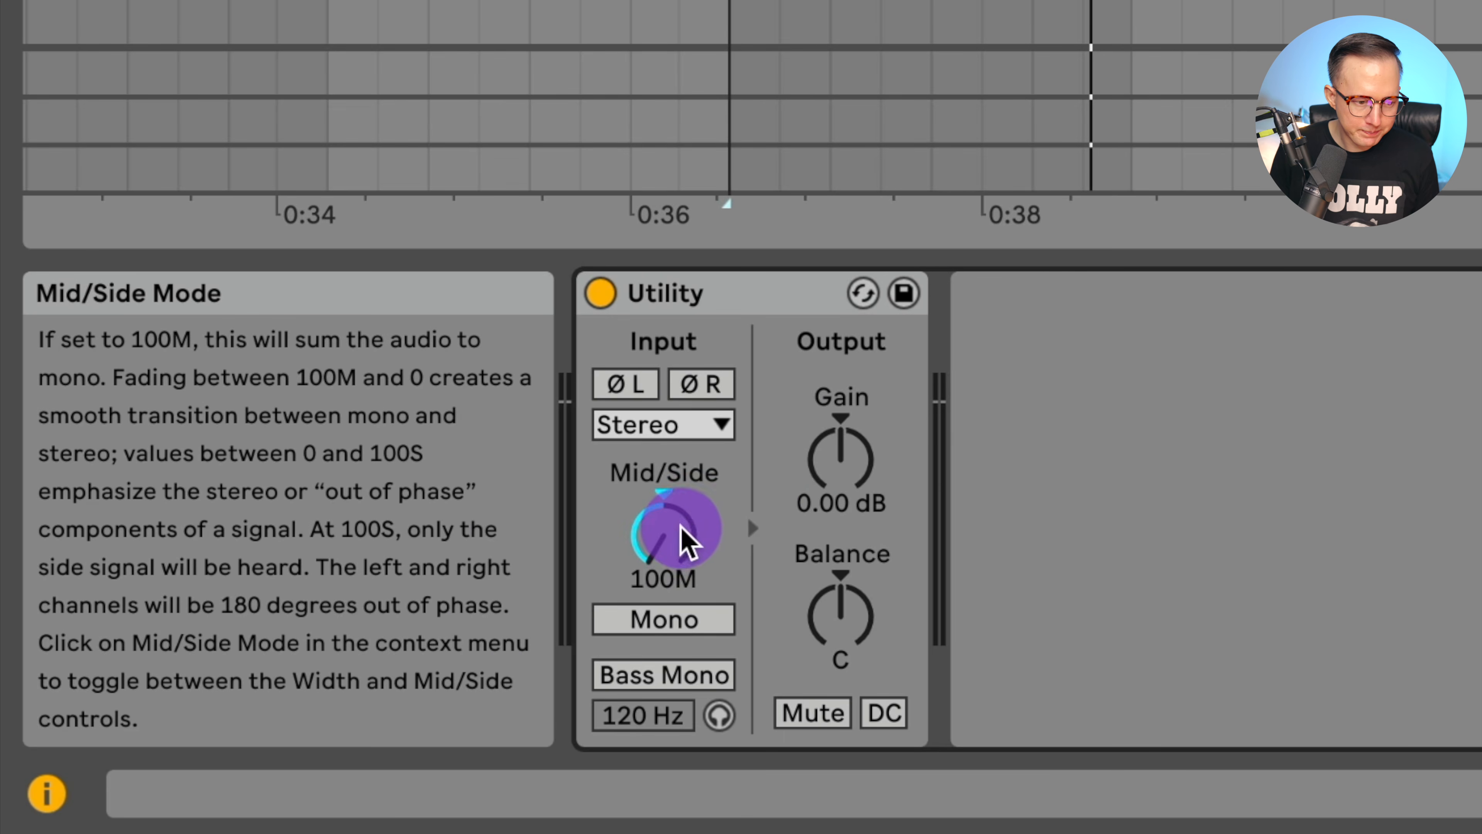
Set the Utility's Mid/Side control to 100S and play the pad to hear only the side signal.
double_click(686, 542)
mouse_move(686, 543)
mouse_down()
mouse_move(686, 490)
mouse_move(687, 542)
mouse_up()
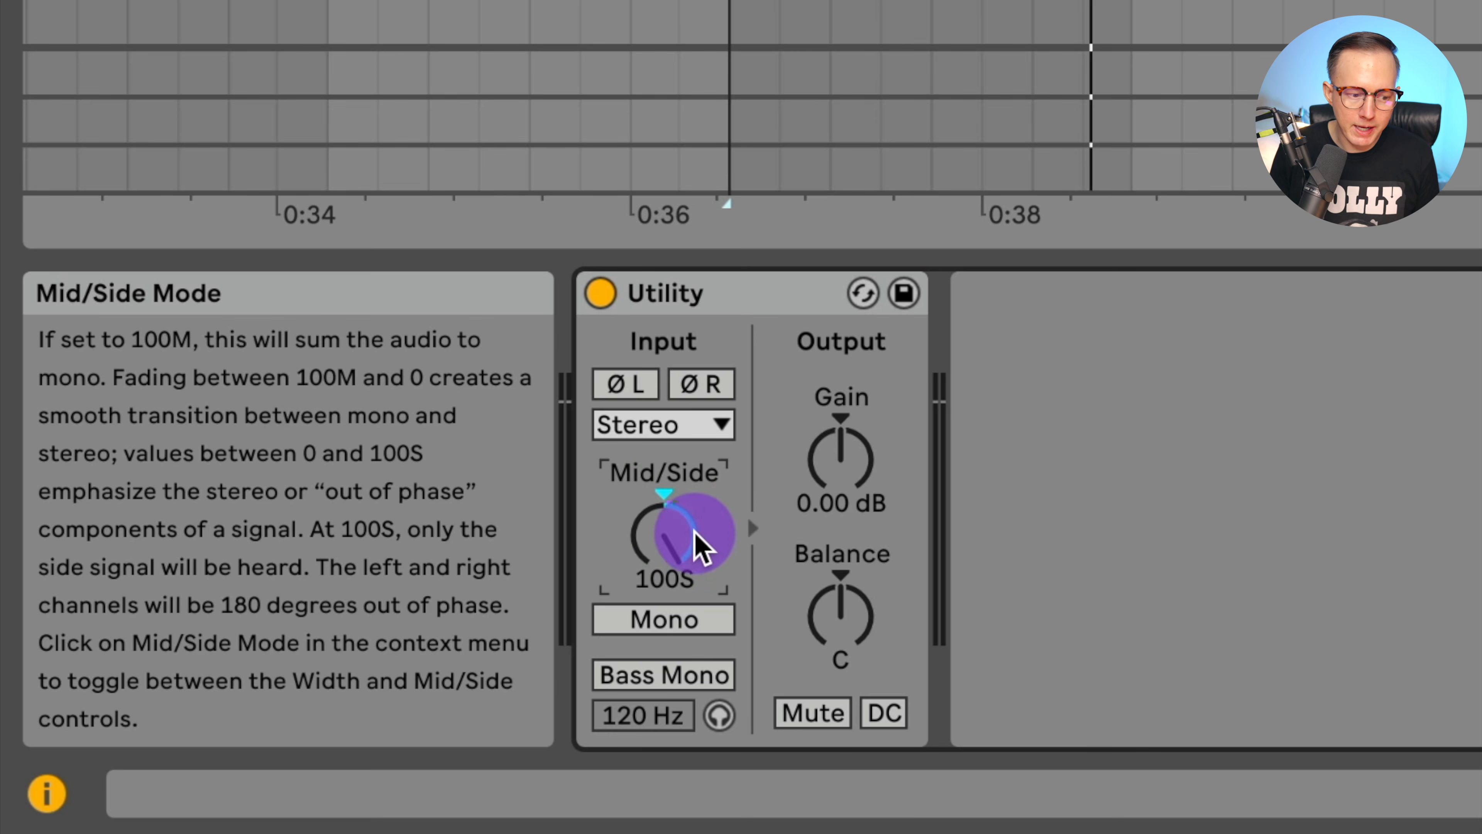
key(space)
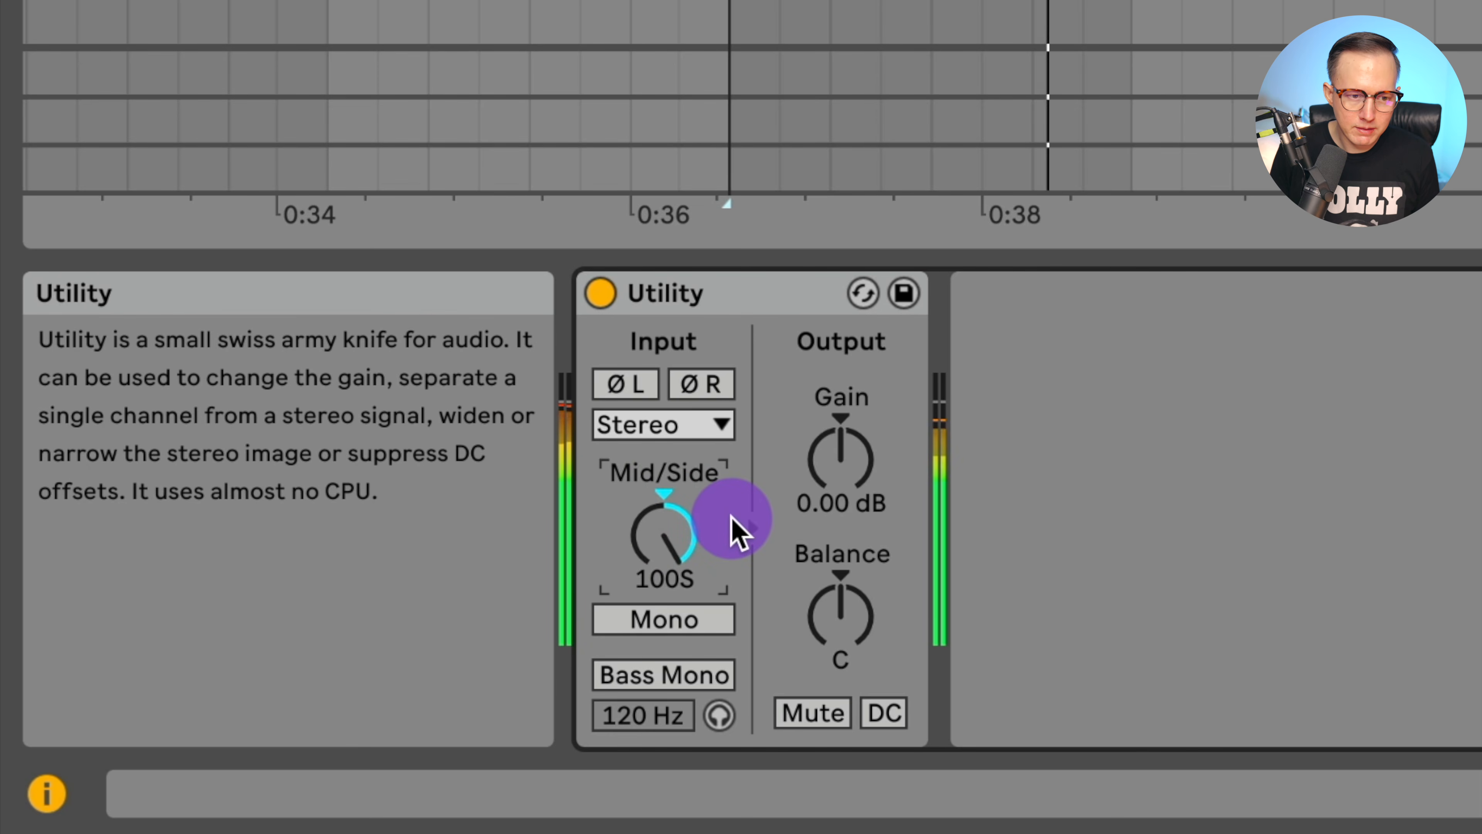
Duplicate the Utility after itself, reset the copy's Mid/Side to 0, enable Mono on it, and check playback.
click(742, 287)
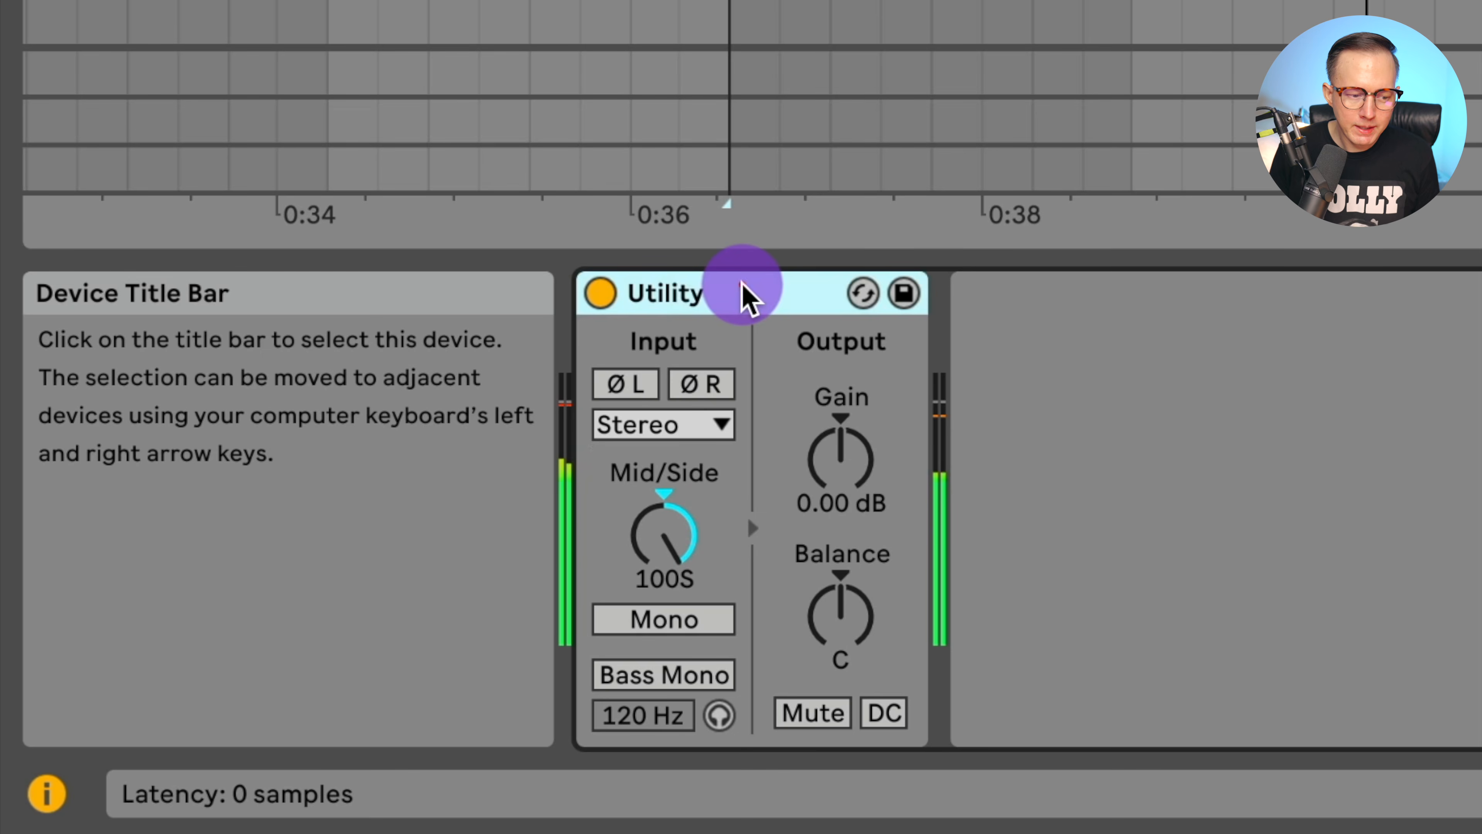
drag(741, 282, 1118, 324)
double_click(1050, 519)
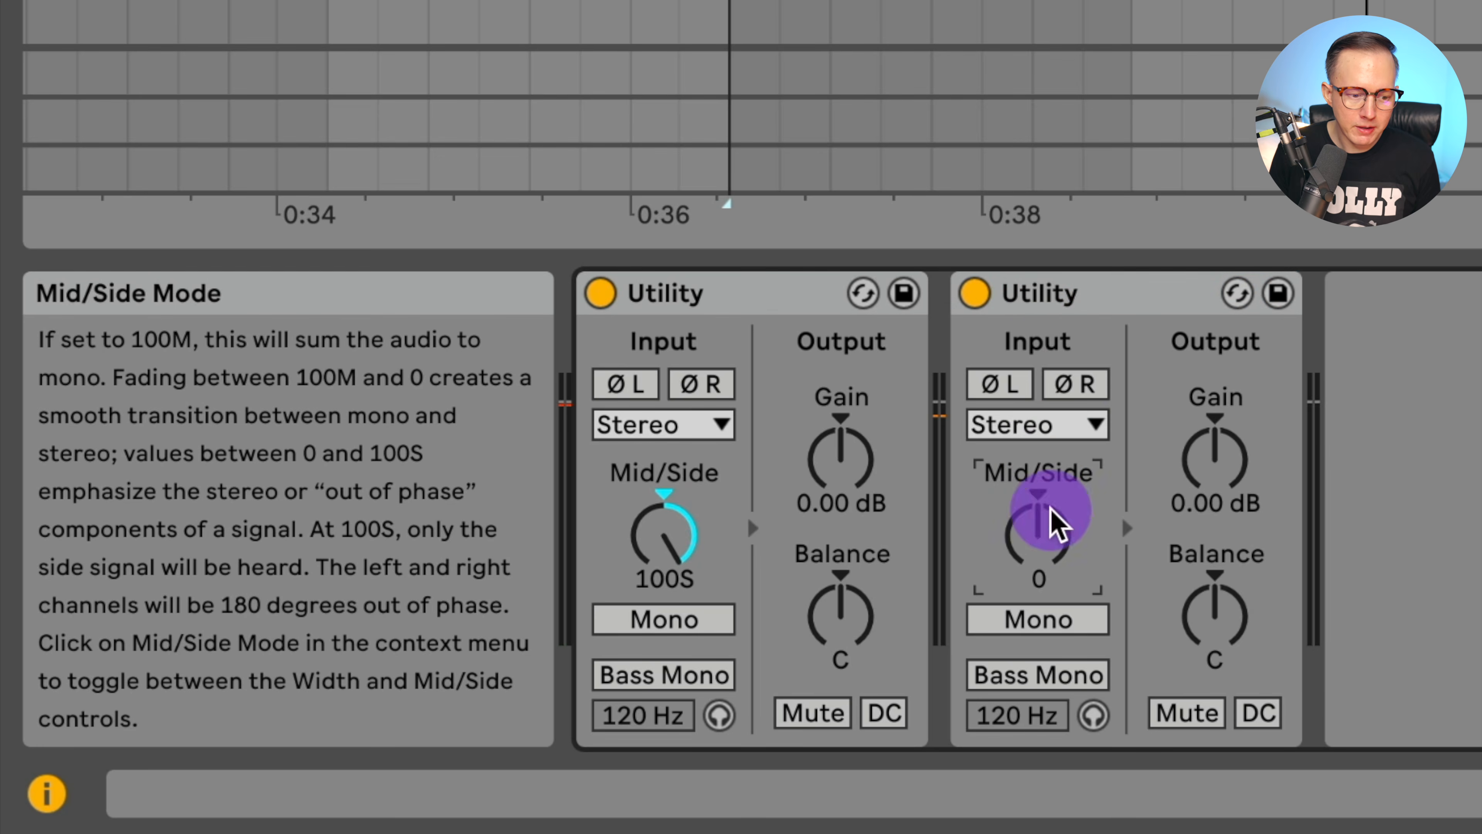
click(1051, 303)
click(1076, 299)
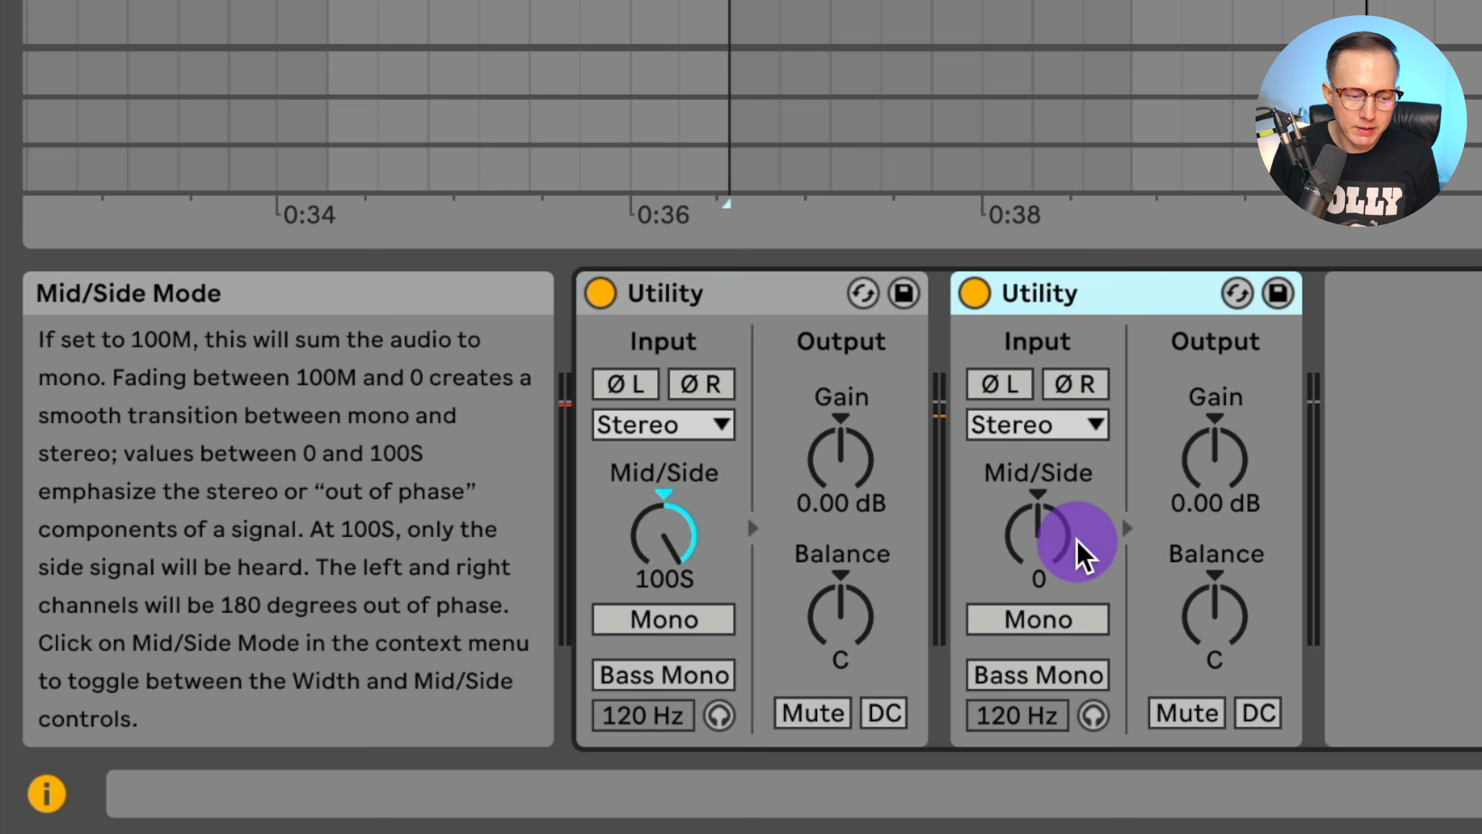
click(1060, 628)
key(space)
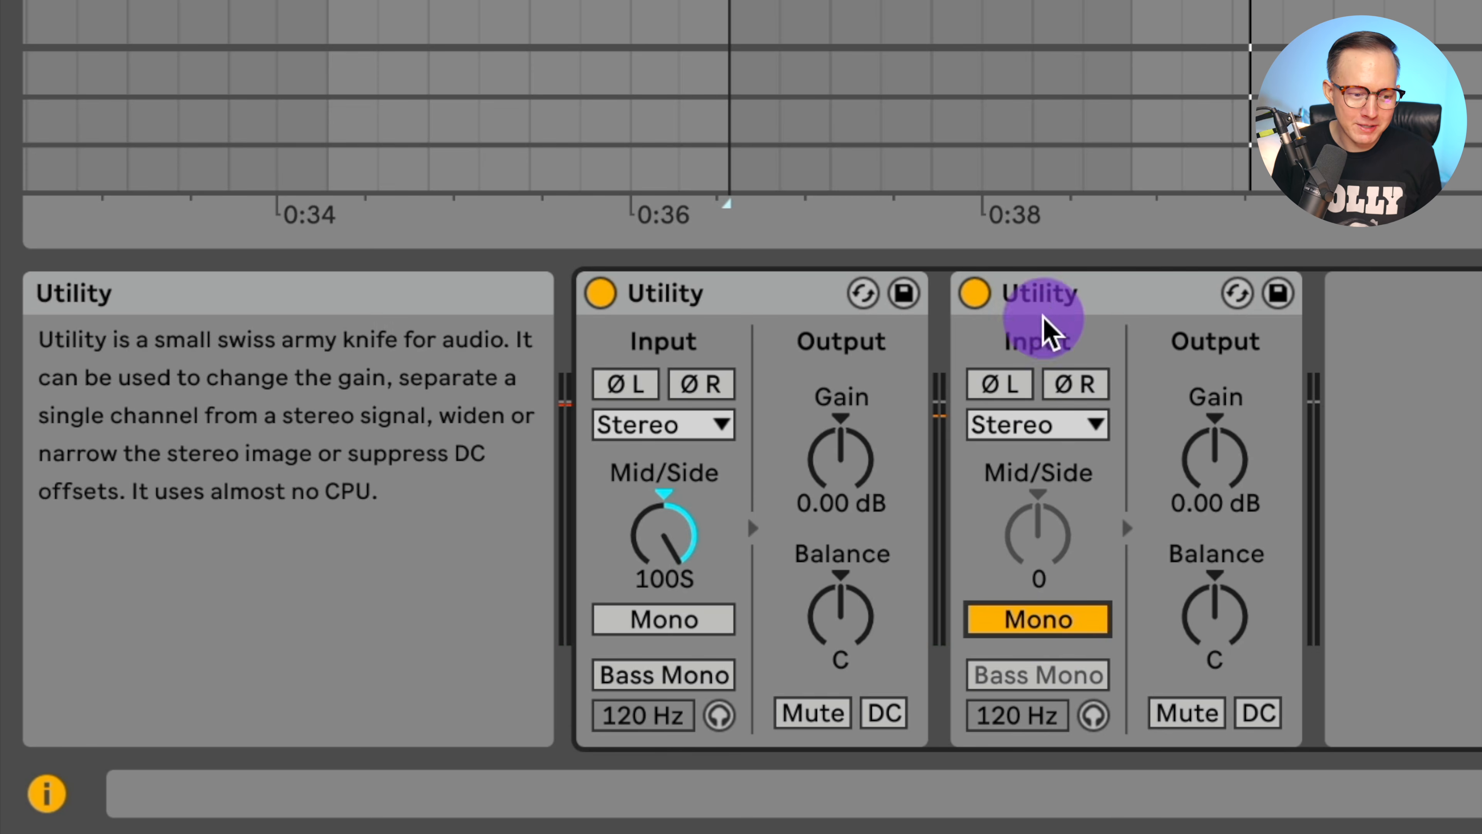
Delete the second Utility and reset the remaining Utility's Mid/Side control to 0.
click(1048, 303)
double_click(1051, 305)
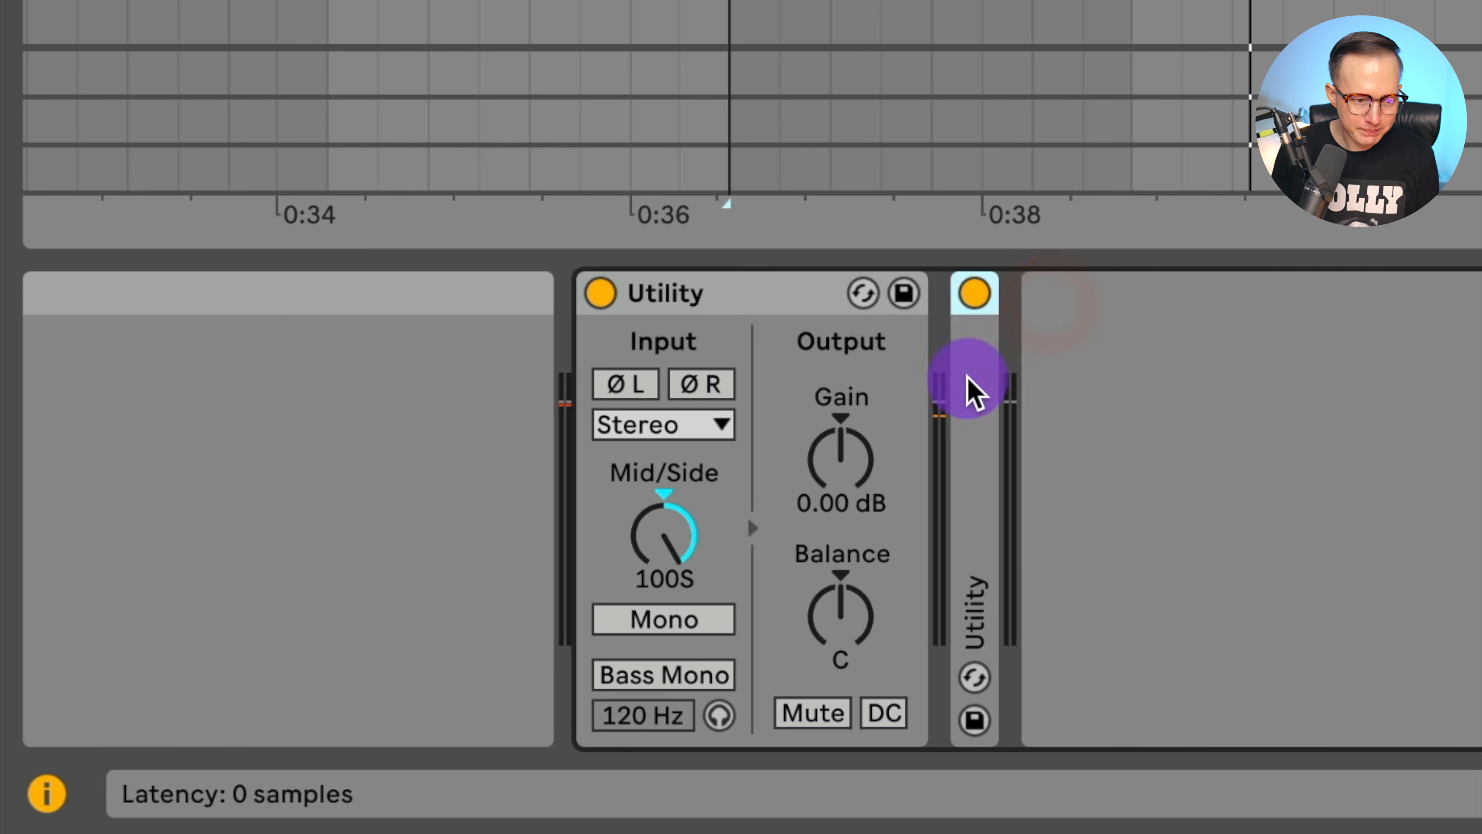
double_click(971, 394)
click(1057, 301)
key(Delete)
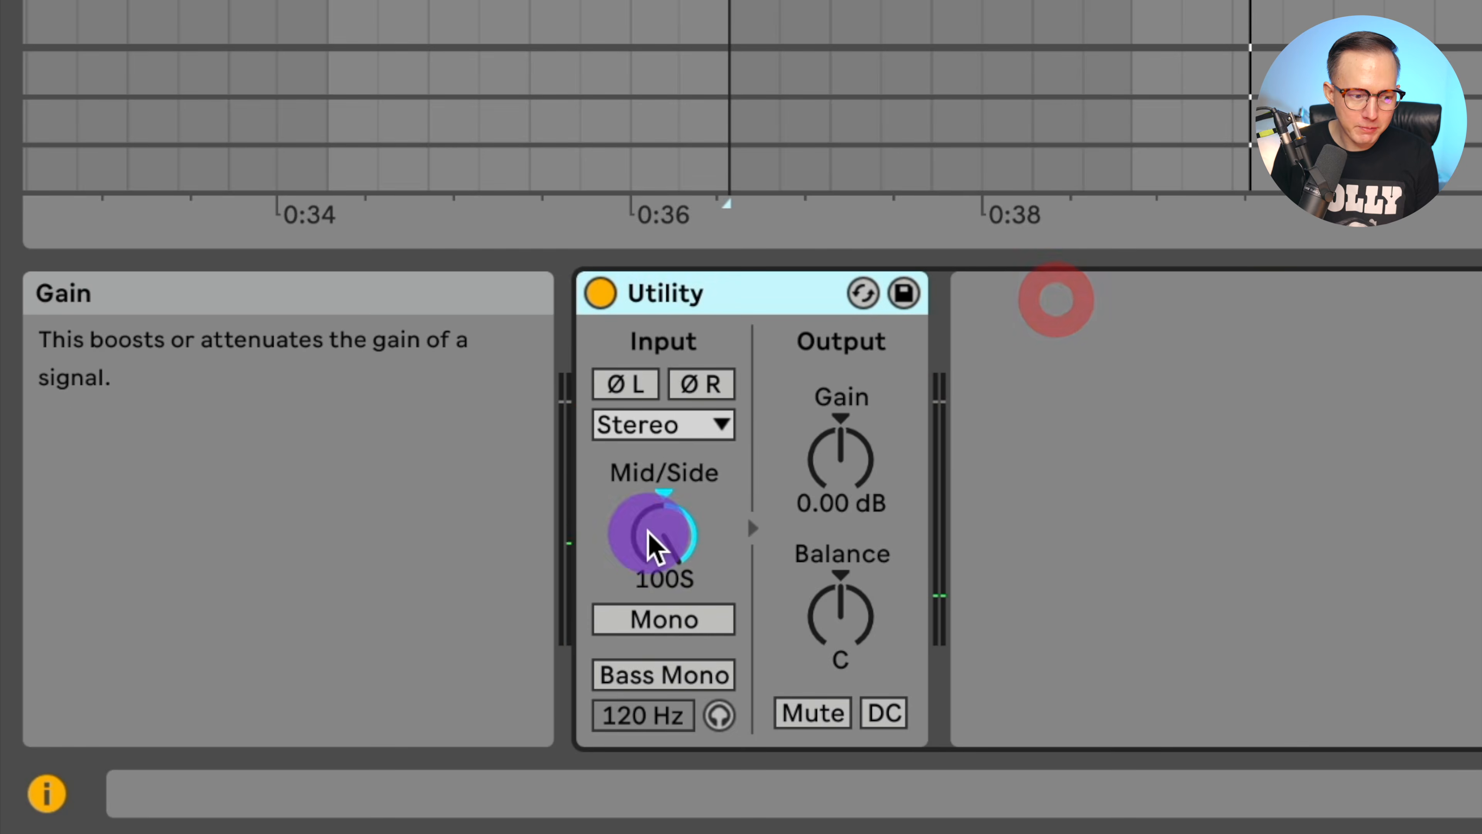
double_click(678, 519)
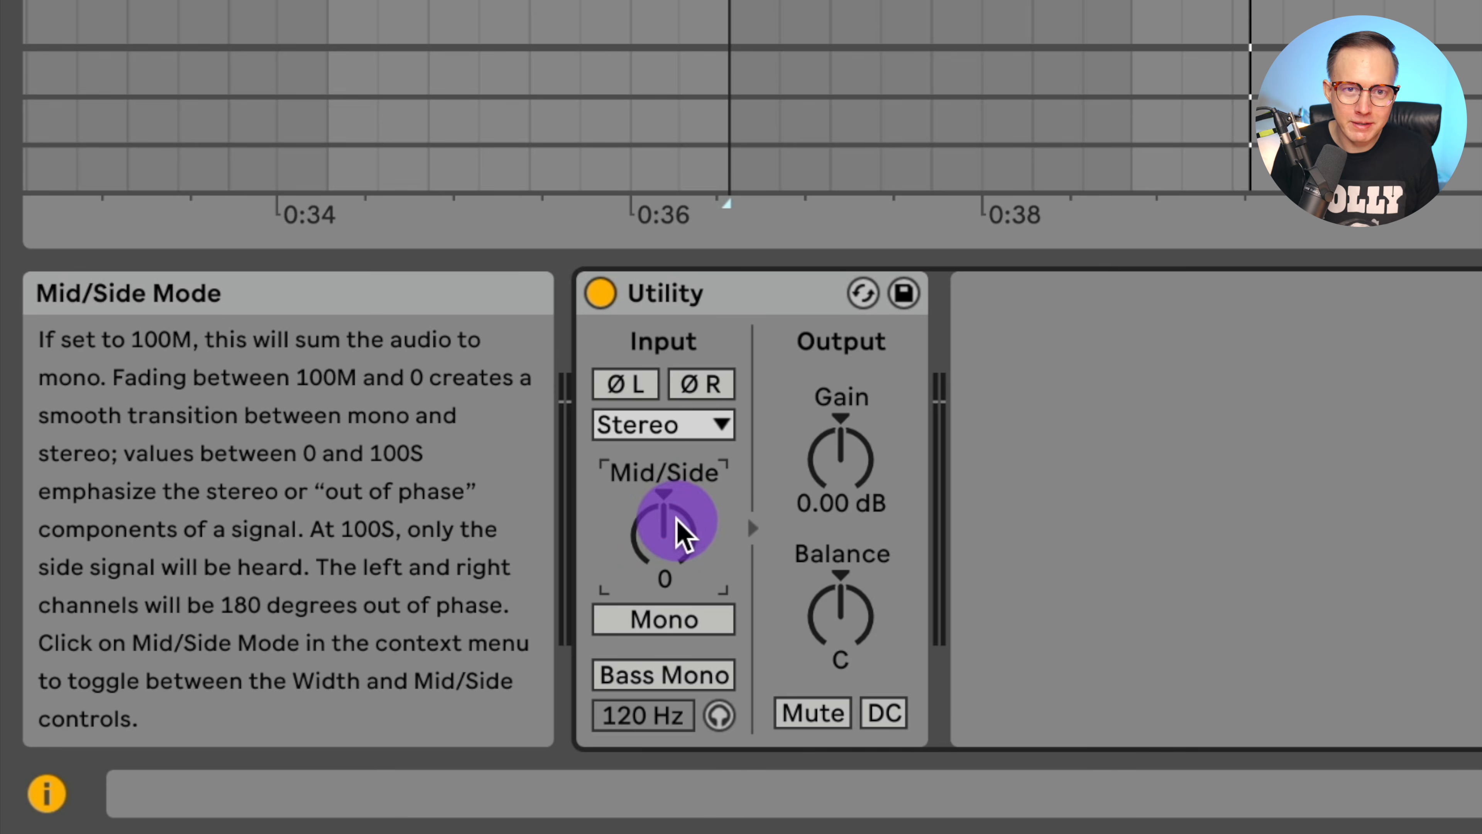
Group the Utility into an Audio Effect Rack and show the rack's chain list.
click(701, 301)
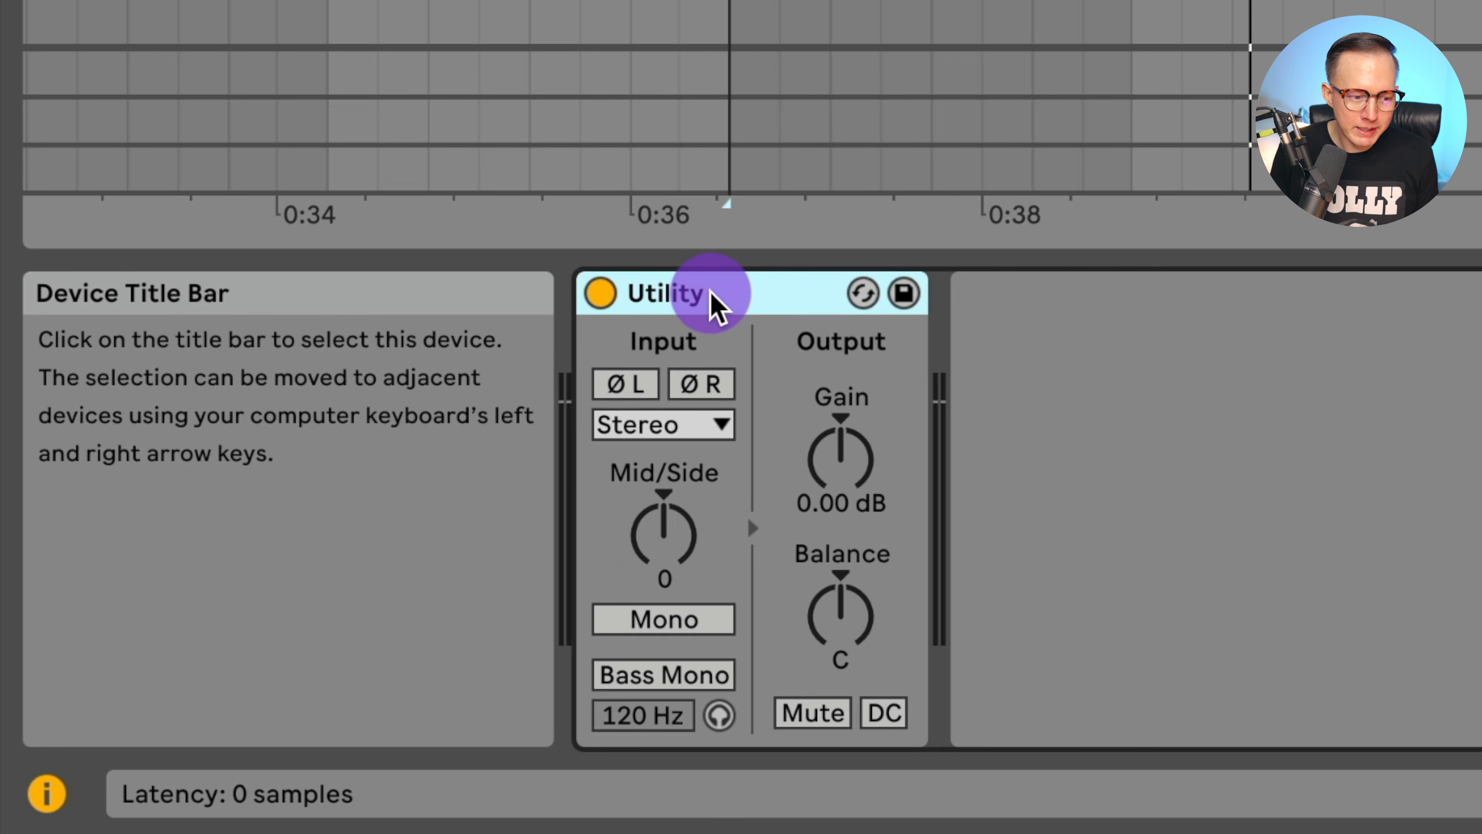
right_click(709, 296)
click(818, 599)
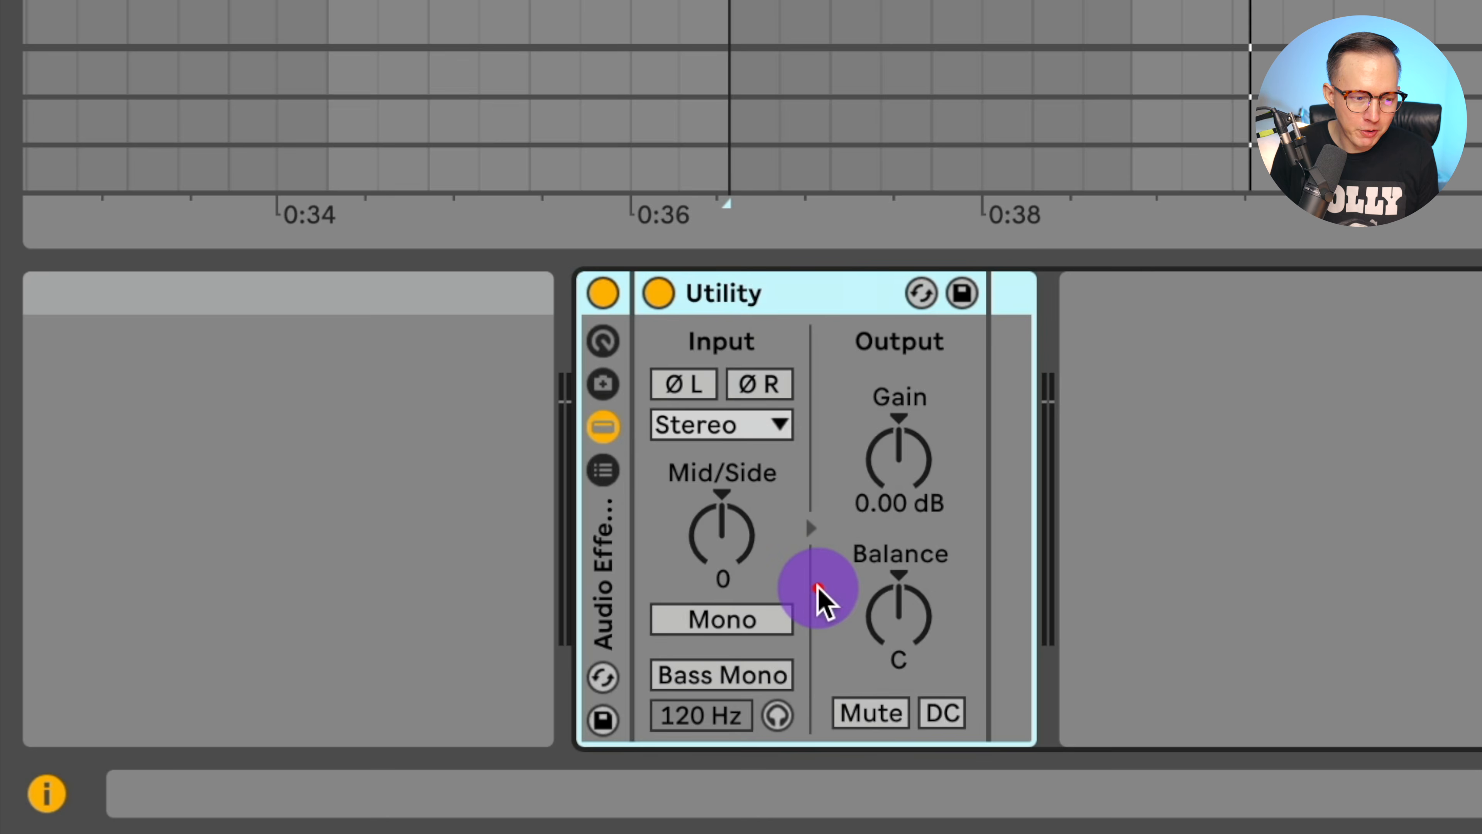
click(793, 289)
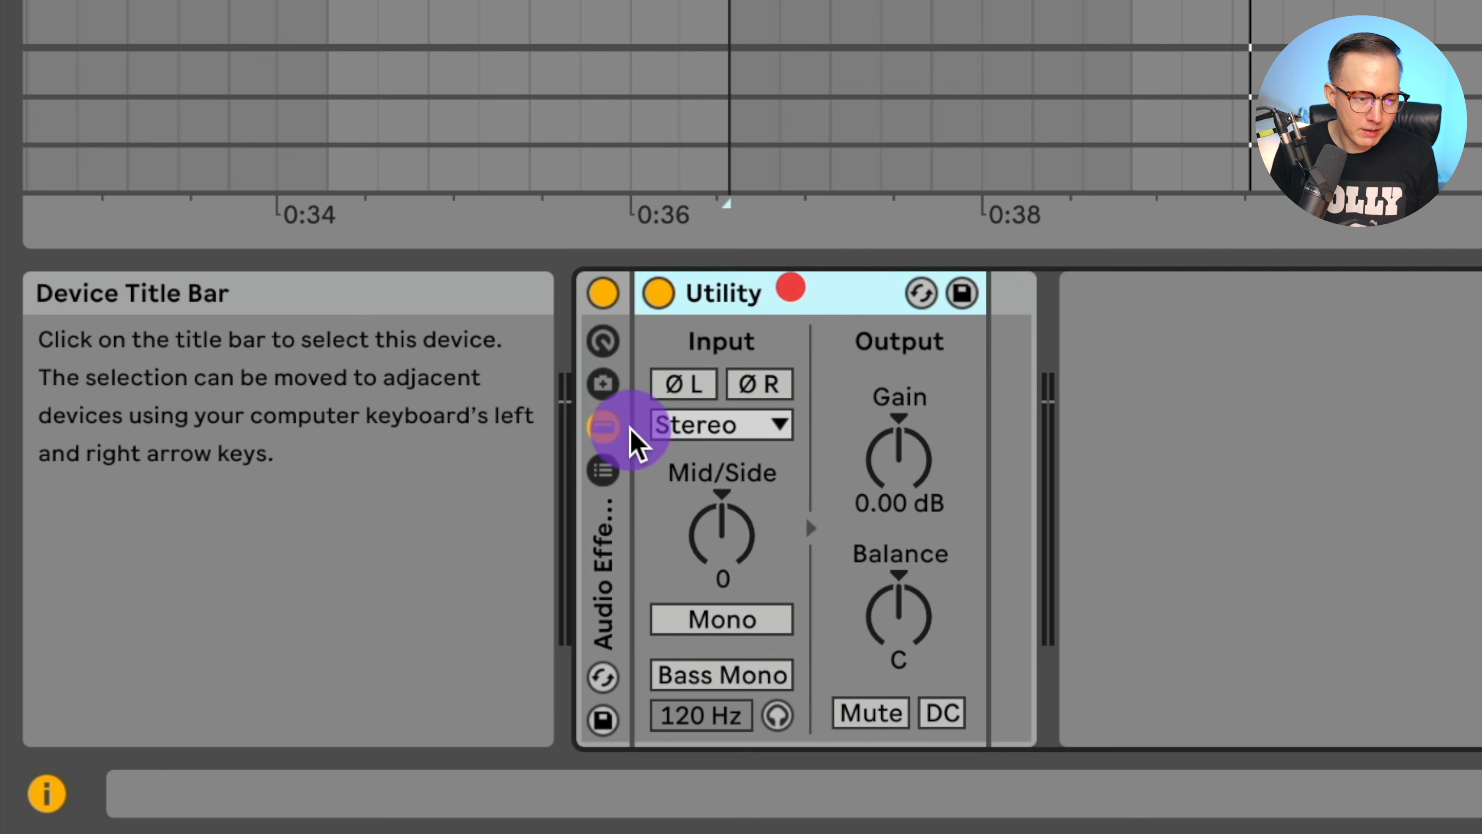
click(603, 471)
Rename the rack's Utility chain to "Mid".
click(700, 426)
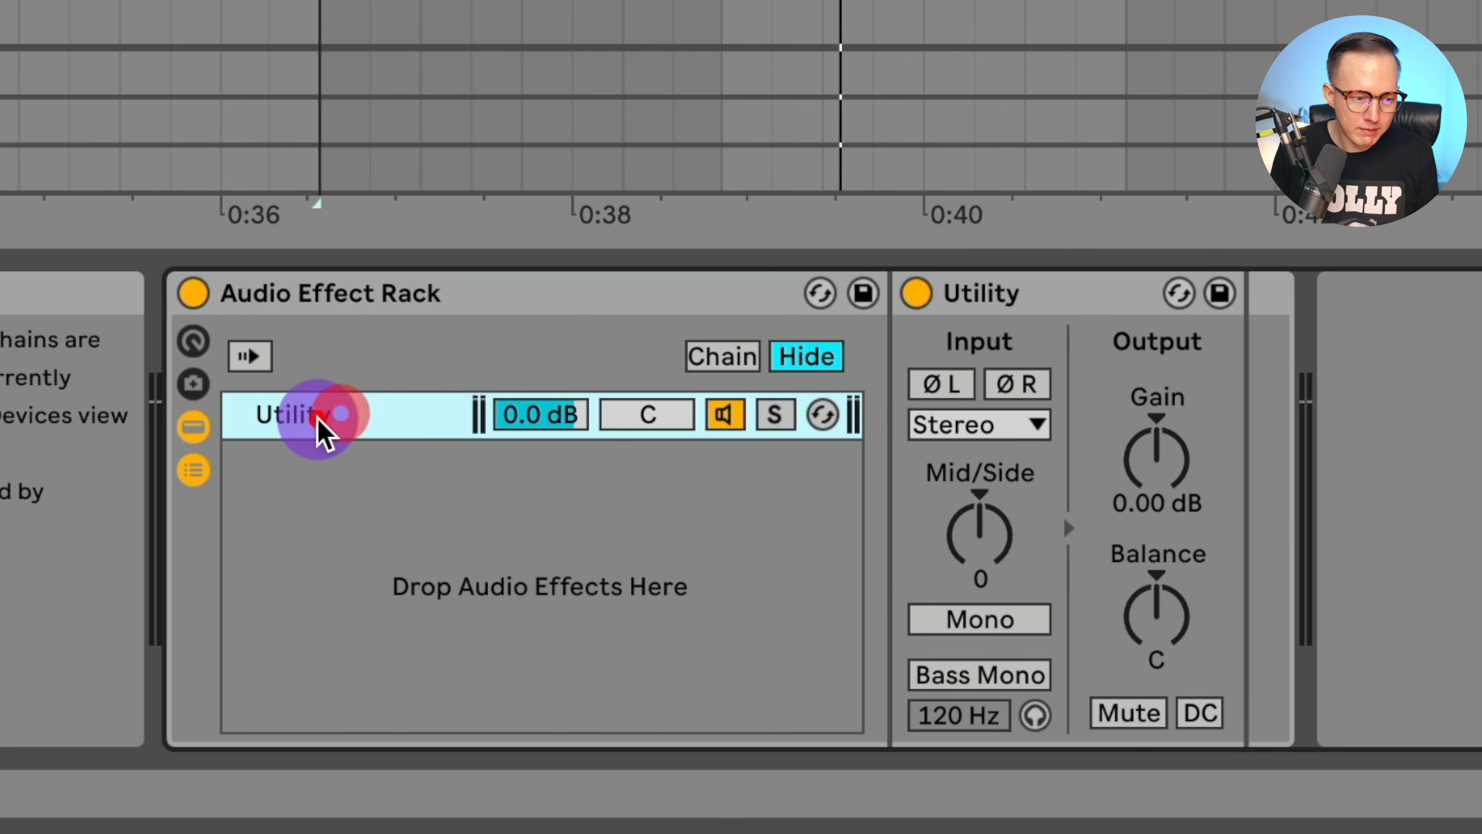
key(super+r)
text(Mid)
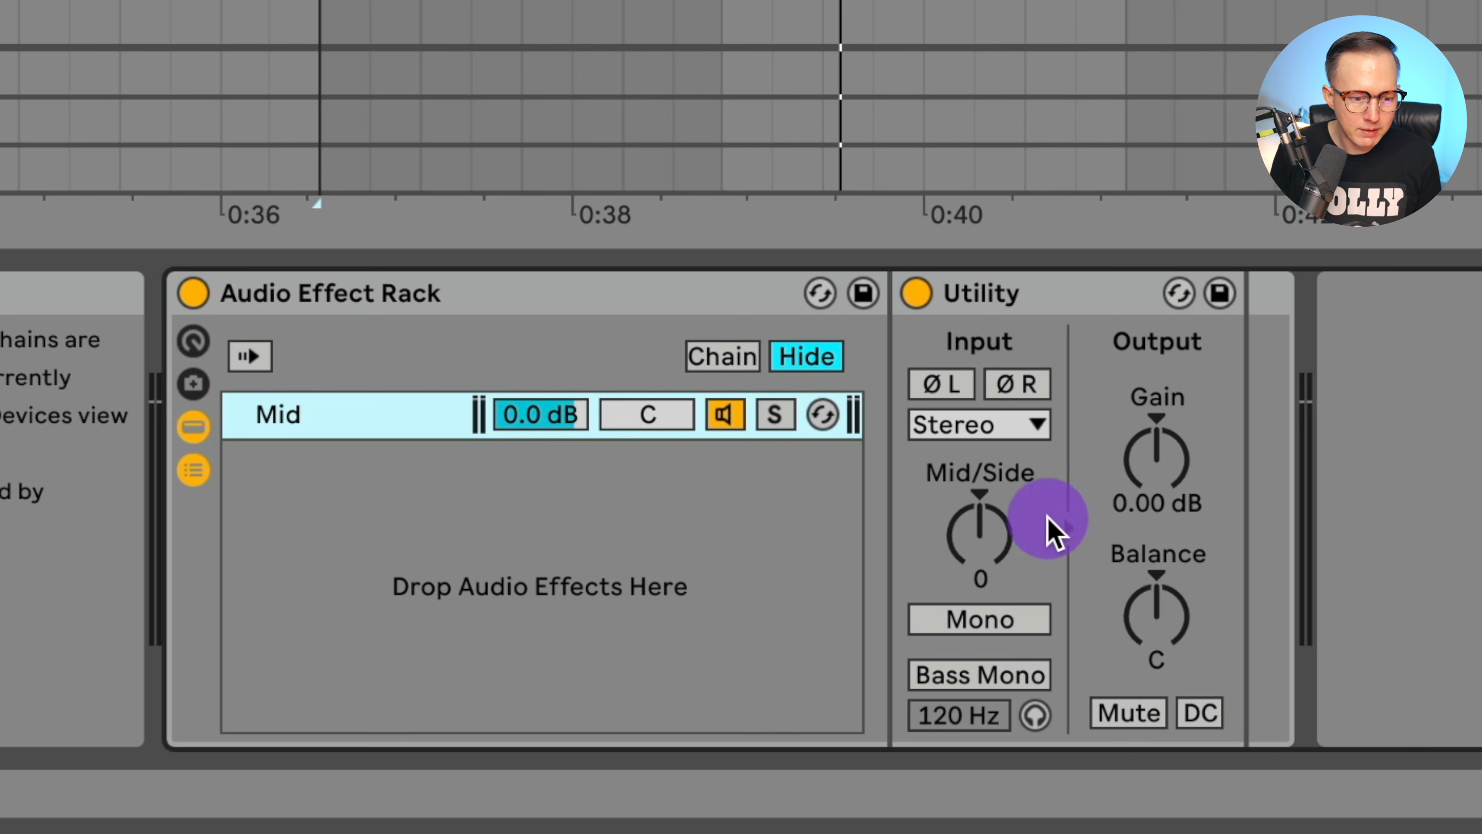
Set the Mid chain's Utility Mid/Side control to 100M and play back the result.
mouse_move(999, 549)
mouse_down()
mouse_move(999, 514)
mouse_move(992, 540)
mouse_up()
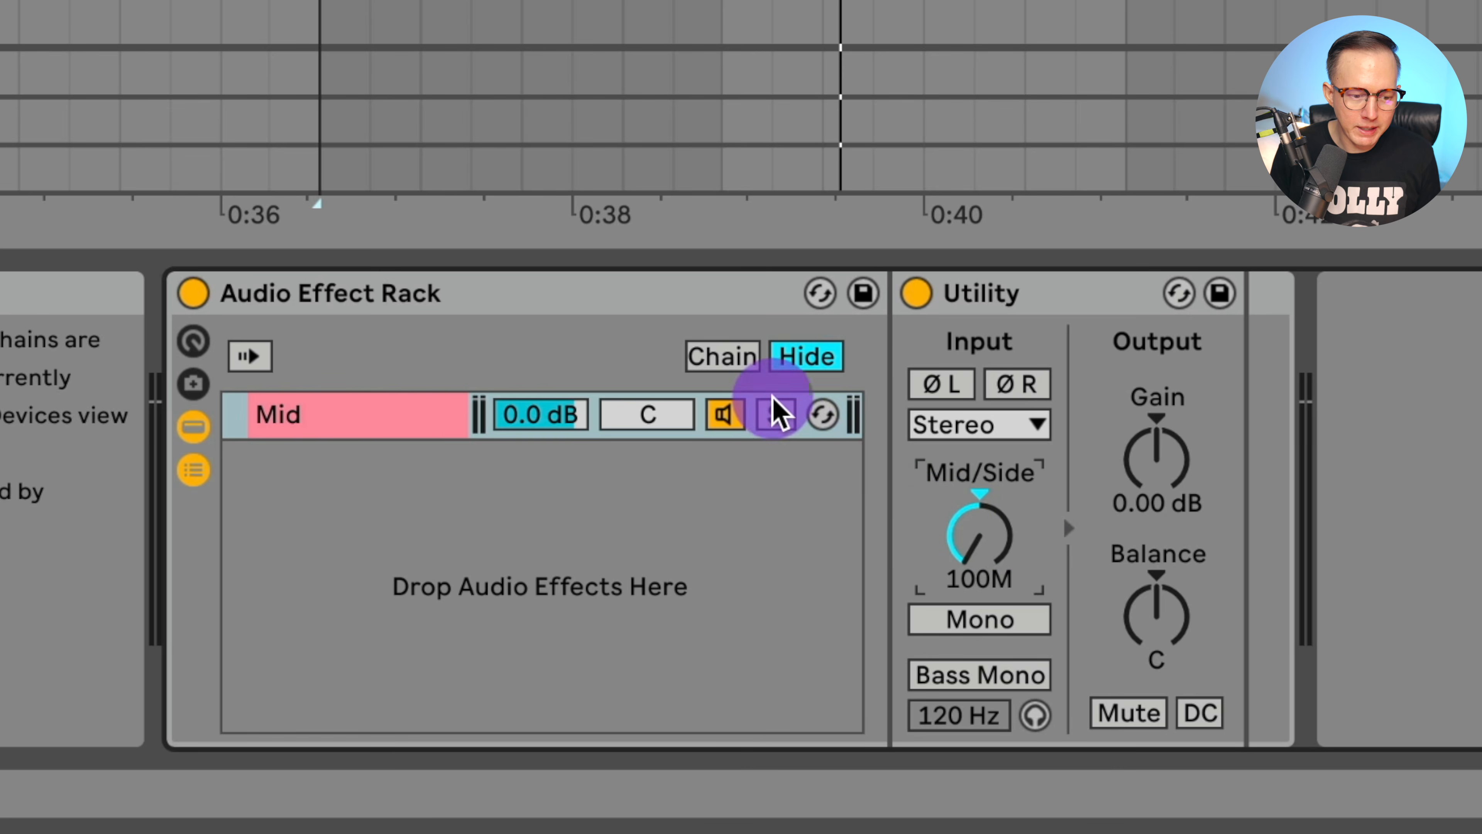
key(space)
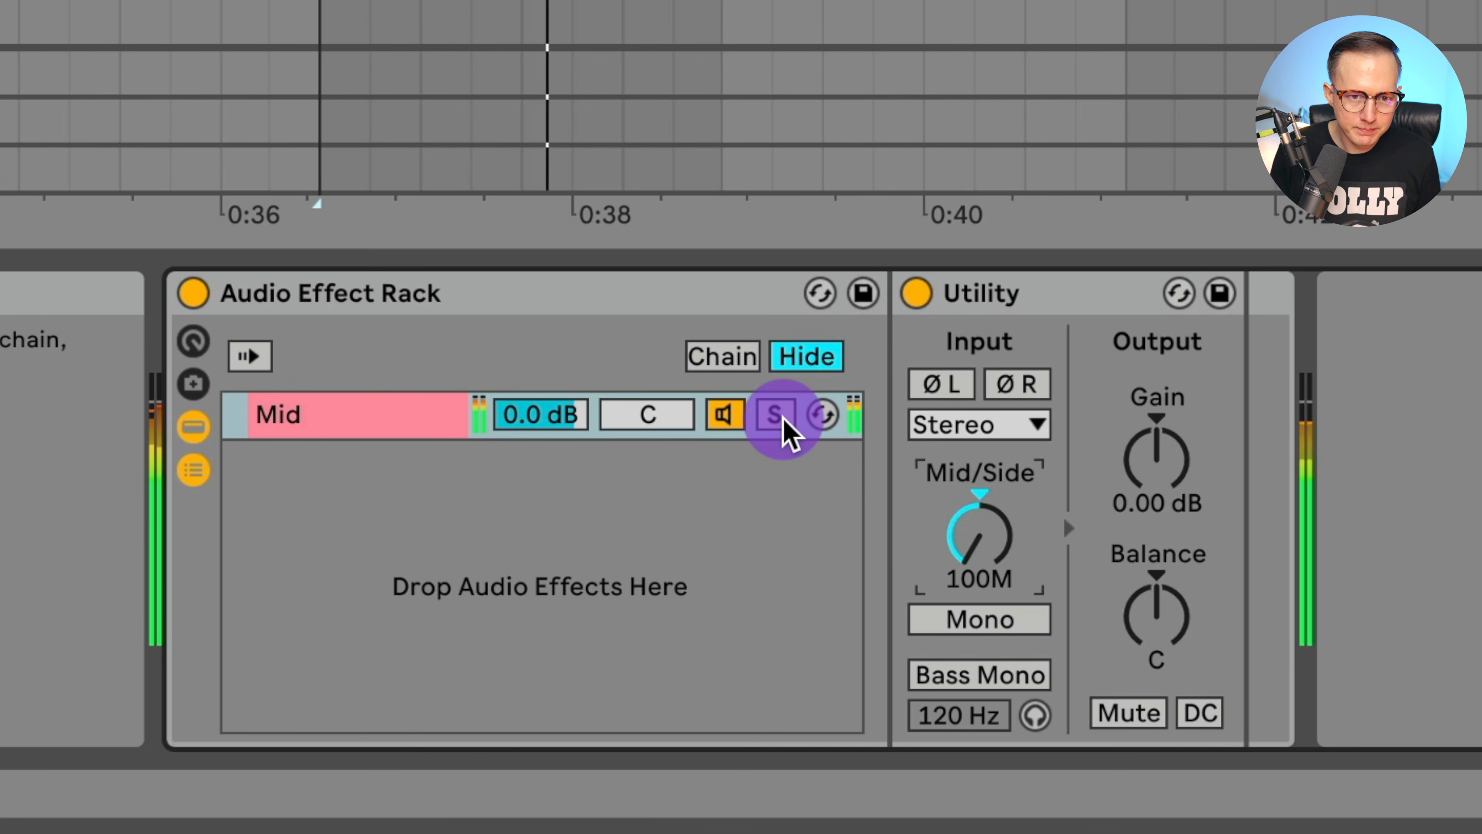
Duplicate the Mid chain as a chain renamed "Side" and set its Utility's Mid/Side control to 100S.
click(377, 420)
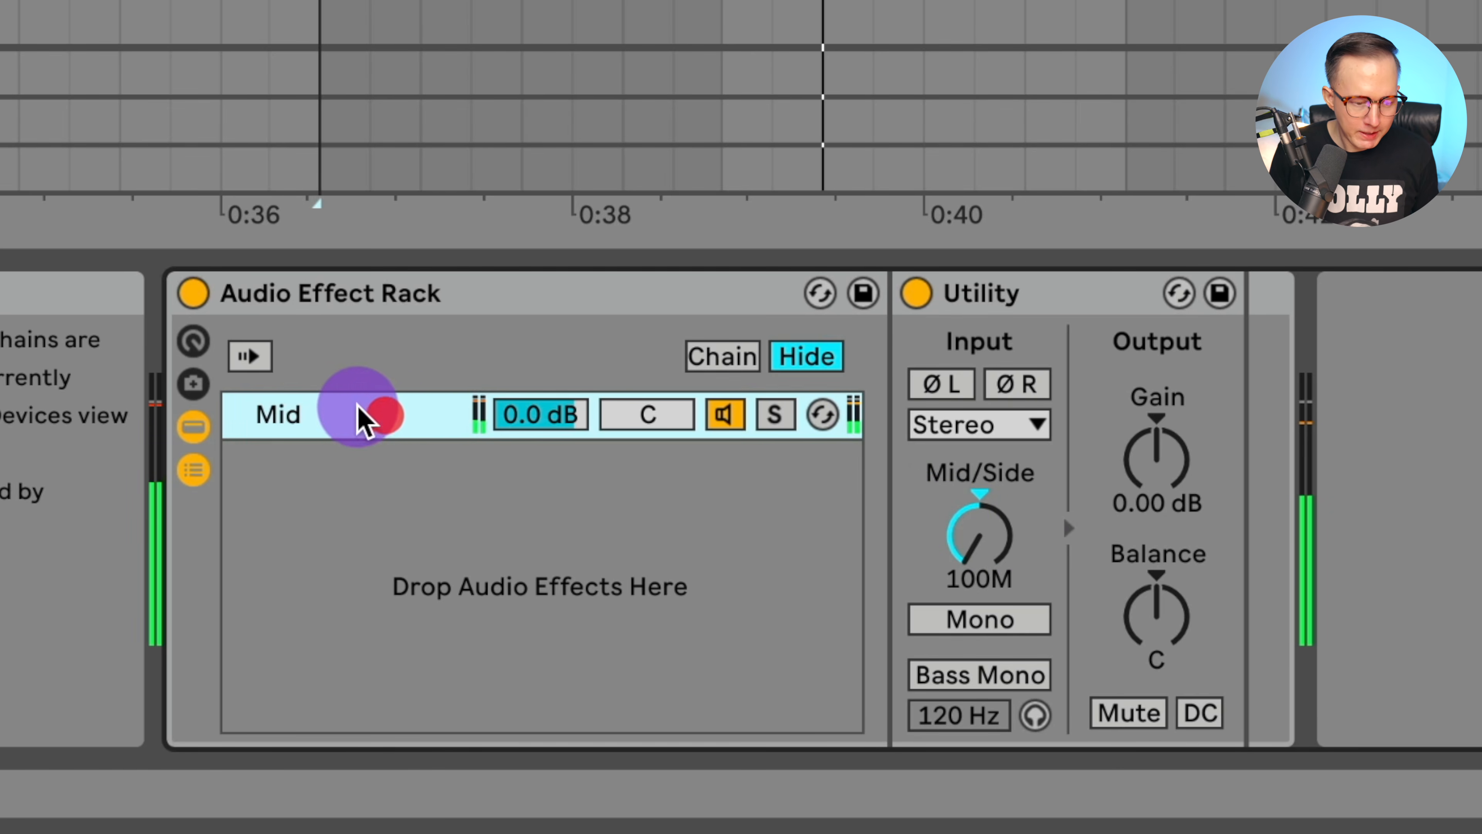
key(ctrl+d)
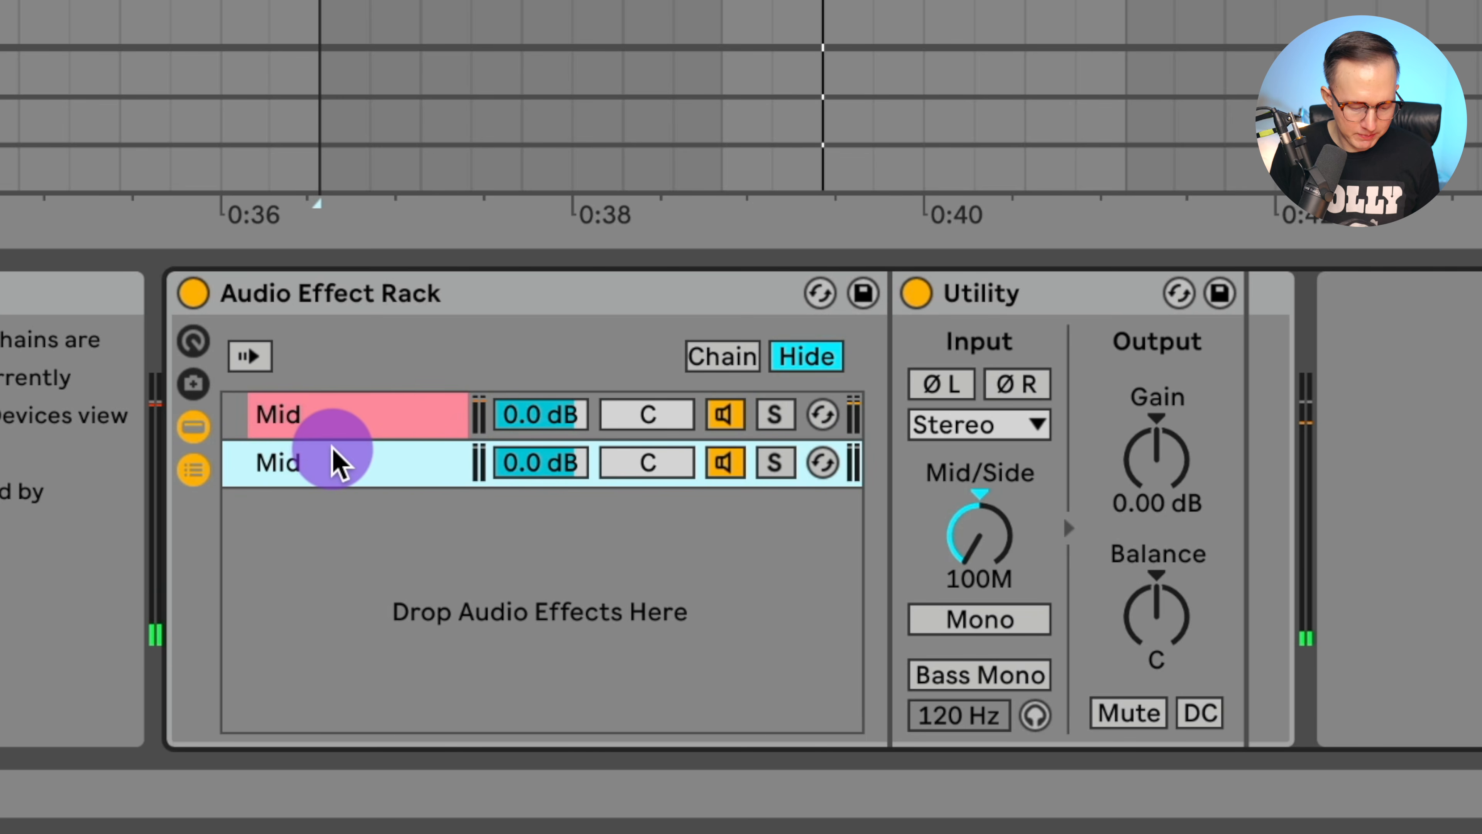
key(ctrl+r)
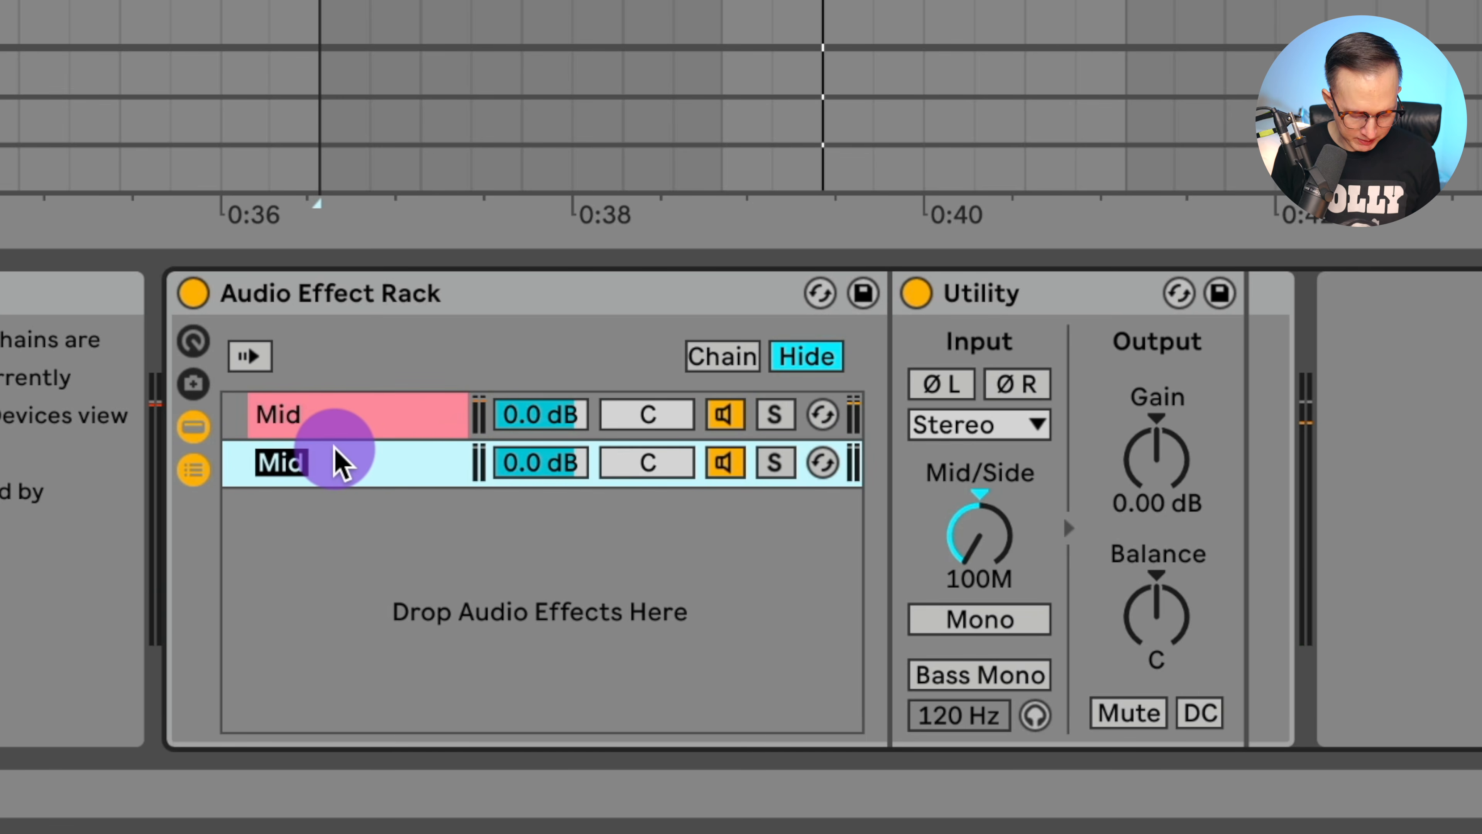
text(Side)
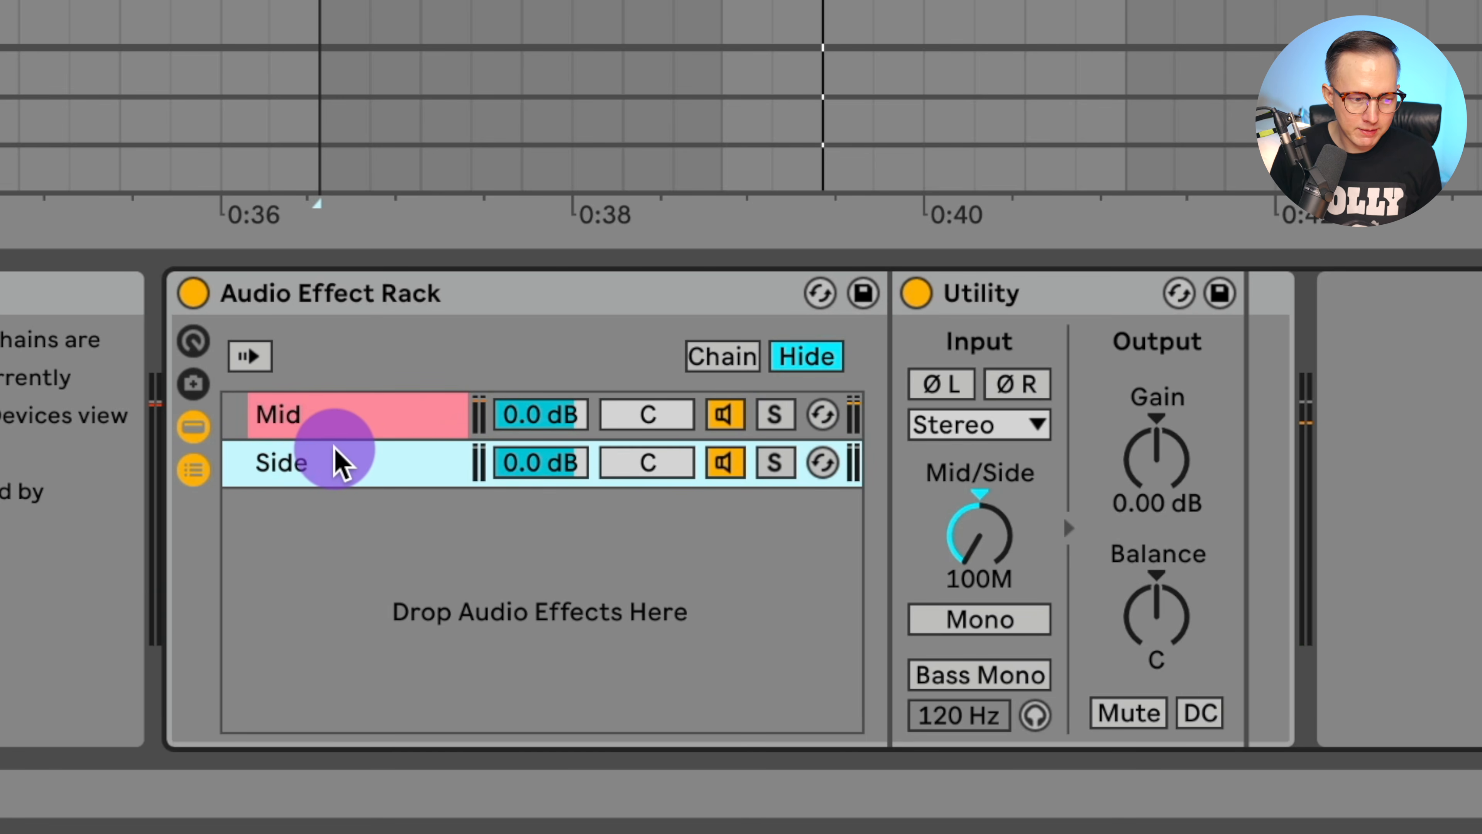
drag(987, 563, 987, 443)
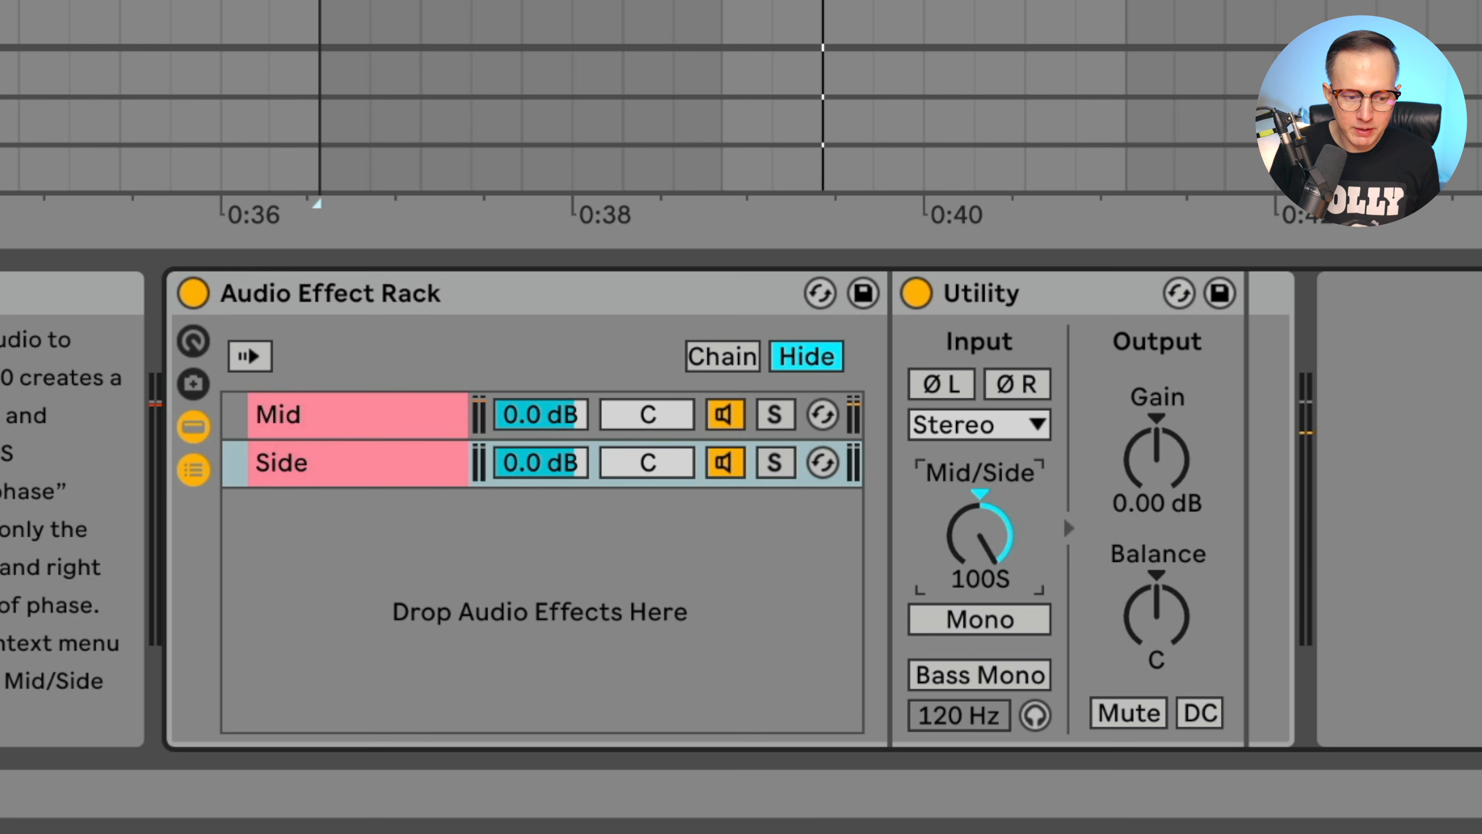
Play the pad and listen to the Side chain soloed, ending with the solo off.
key(space)
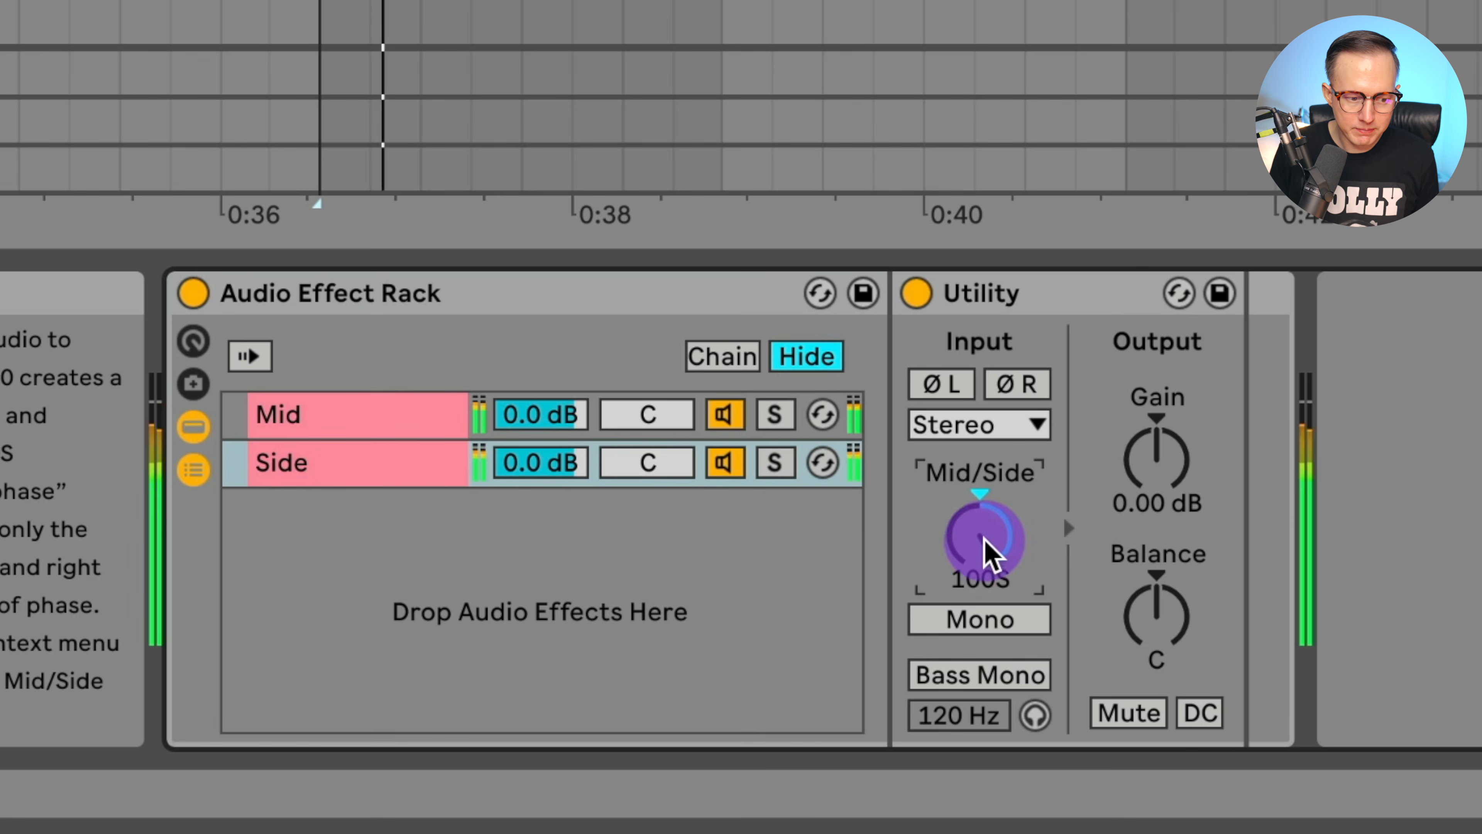
click(775, 463)
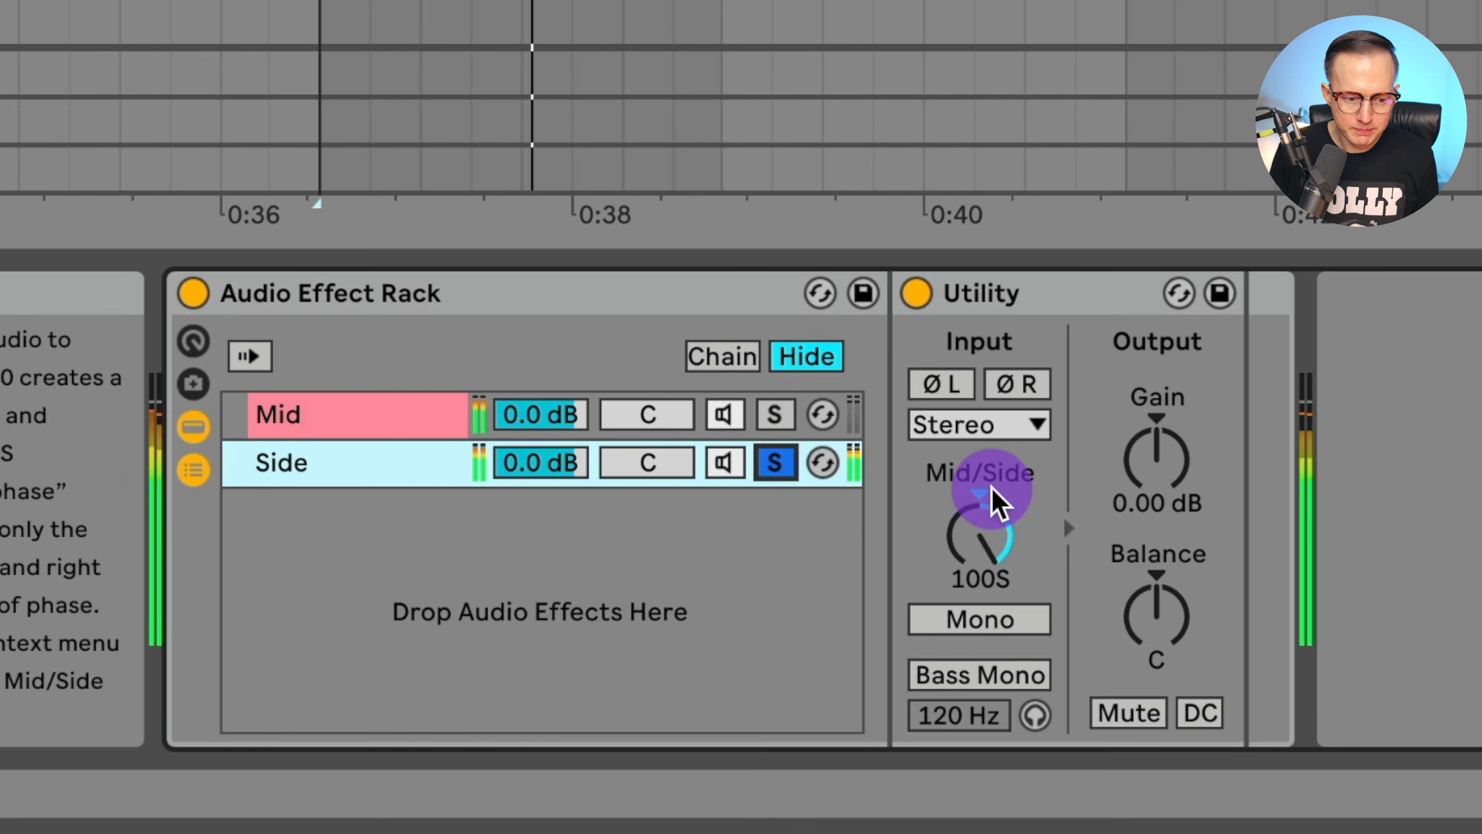
click(777, 463)
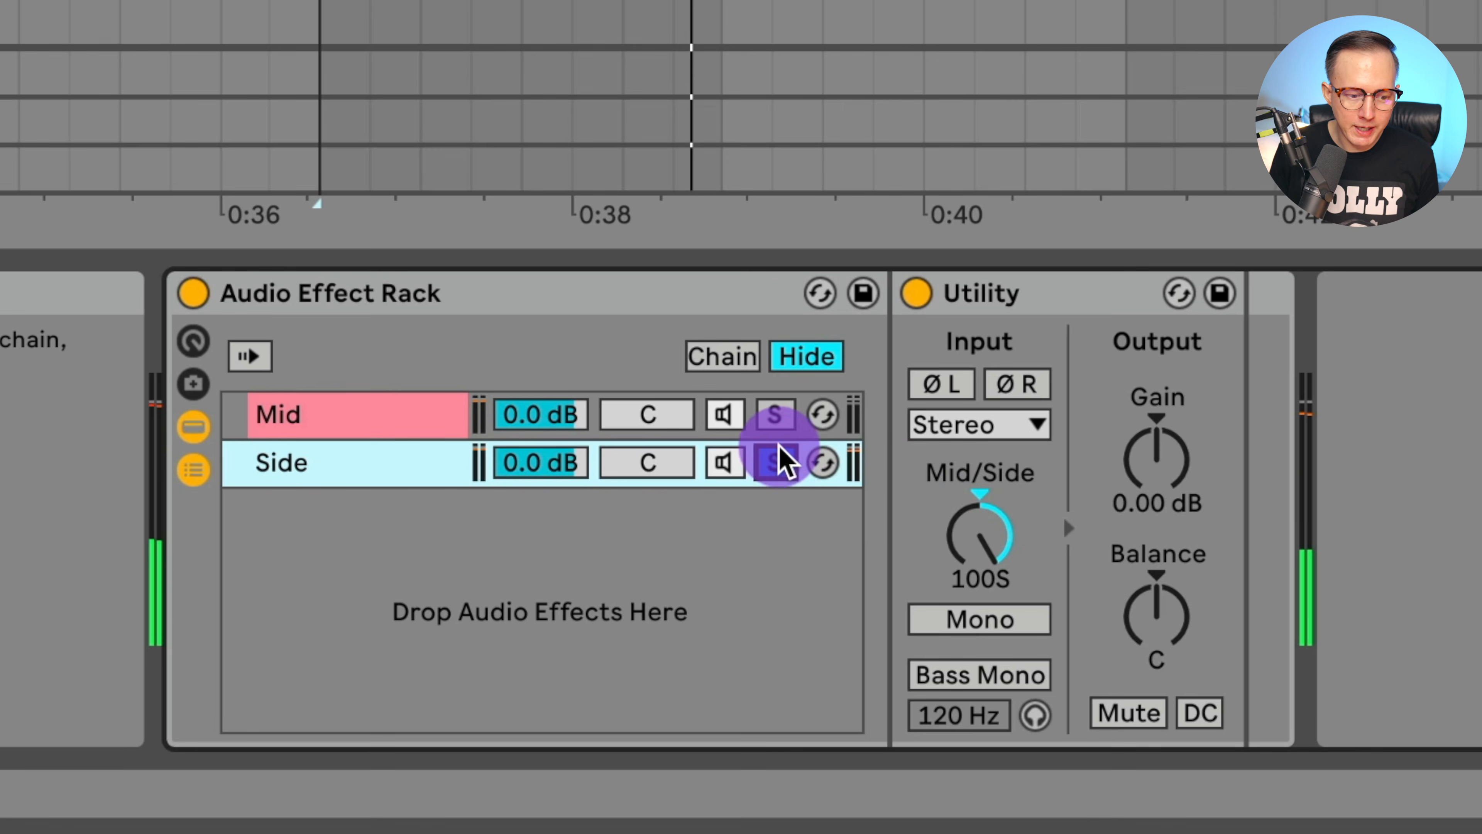
click(779, 463)
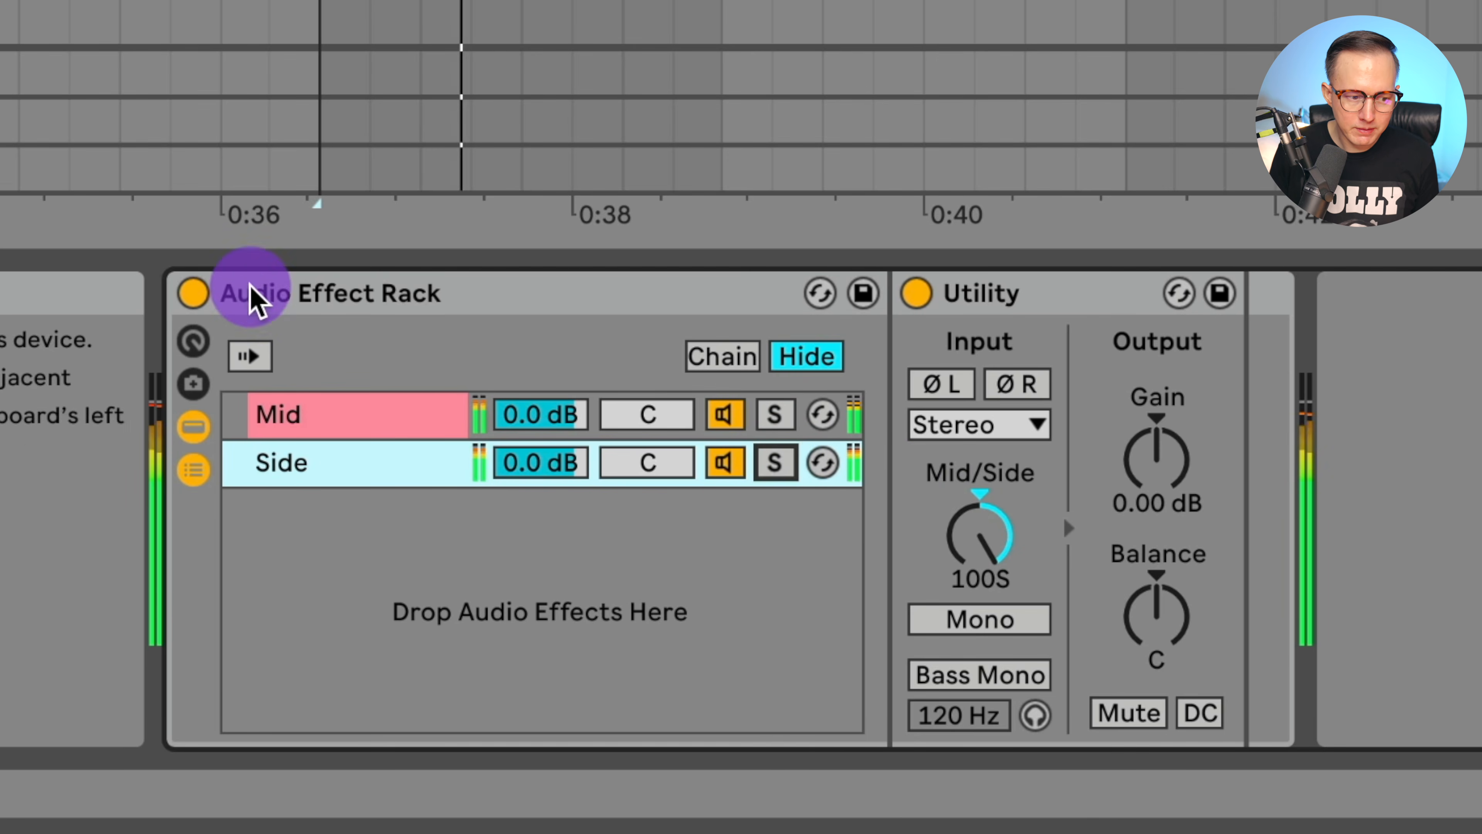
Compare the pad with the Audio Effect Rack bypassed and active, ending with the rack switched on.
click(199, 293)
click(201, 293)
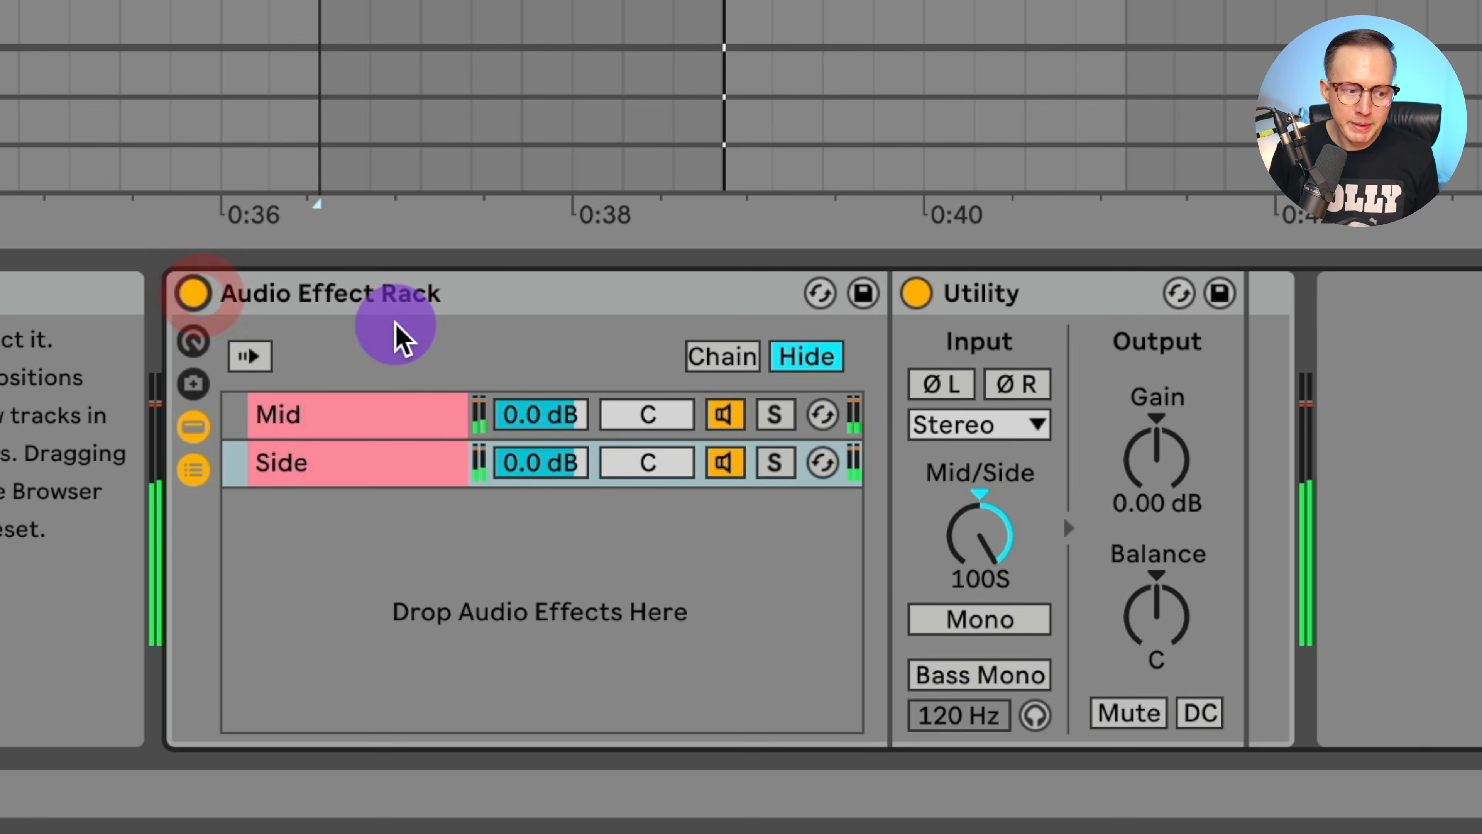
click(197, 293)
click(197, 292)
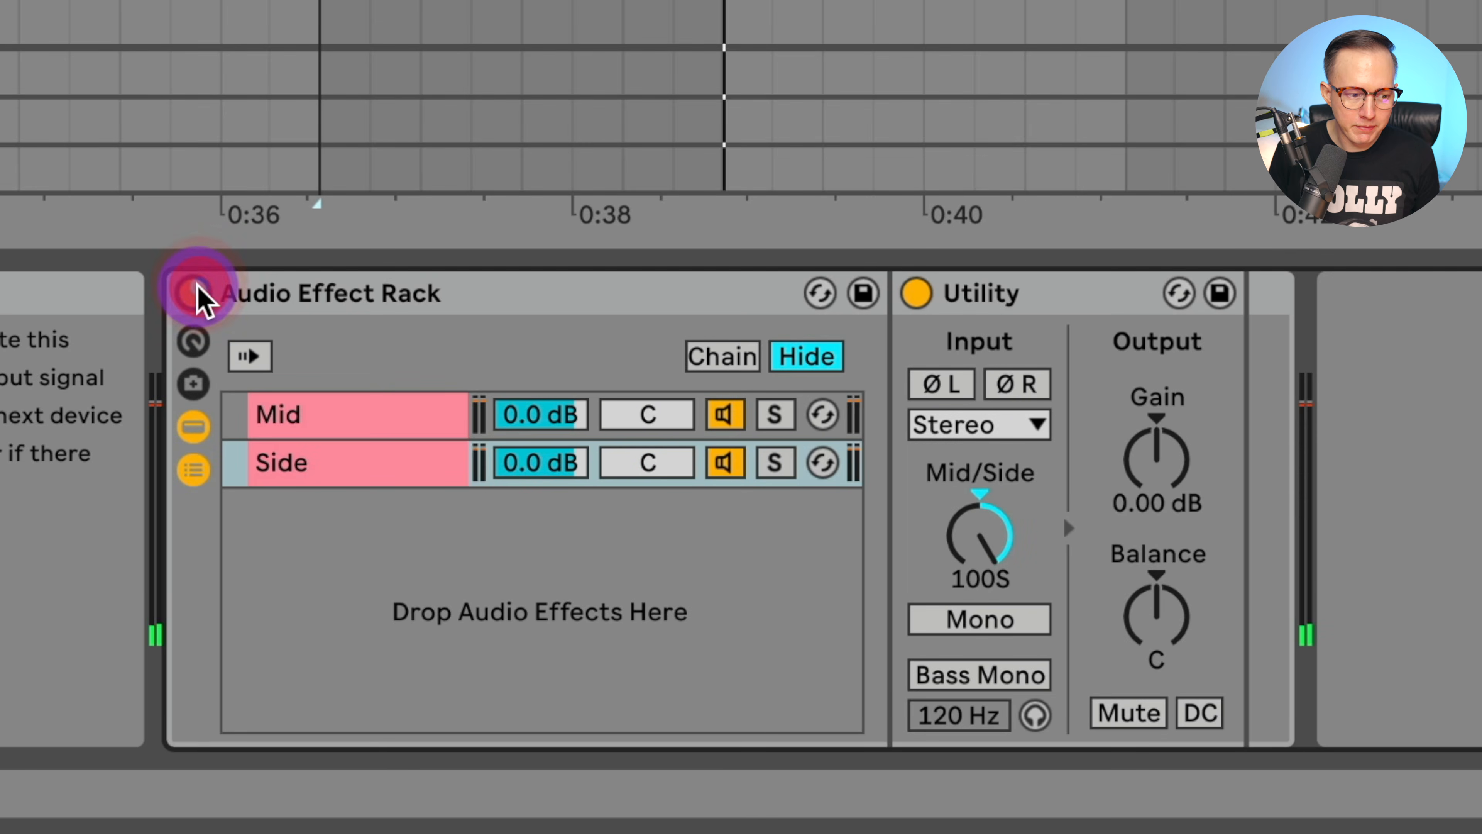
click(197, 292)
click(197, 292)
click(197, 291)
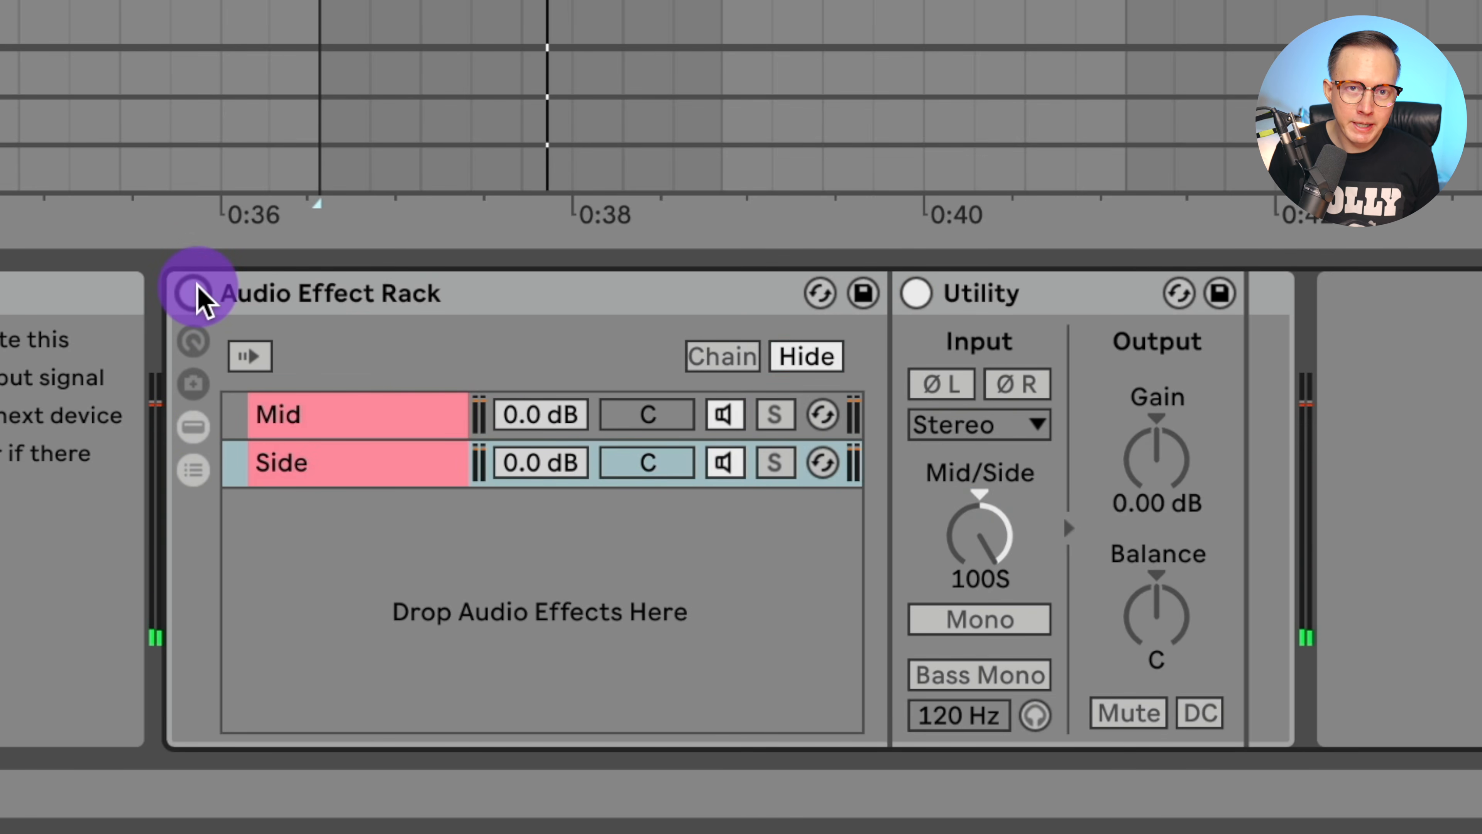
click(193, 293)
Audition the Mid and Side chains separately by deactivating each in turn during playback, ending with both active.
click(364, 418)
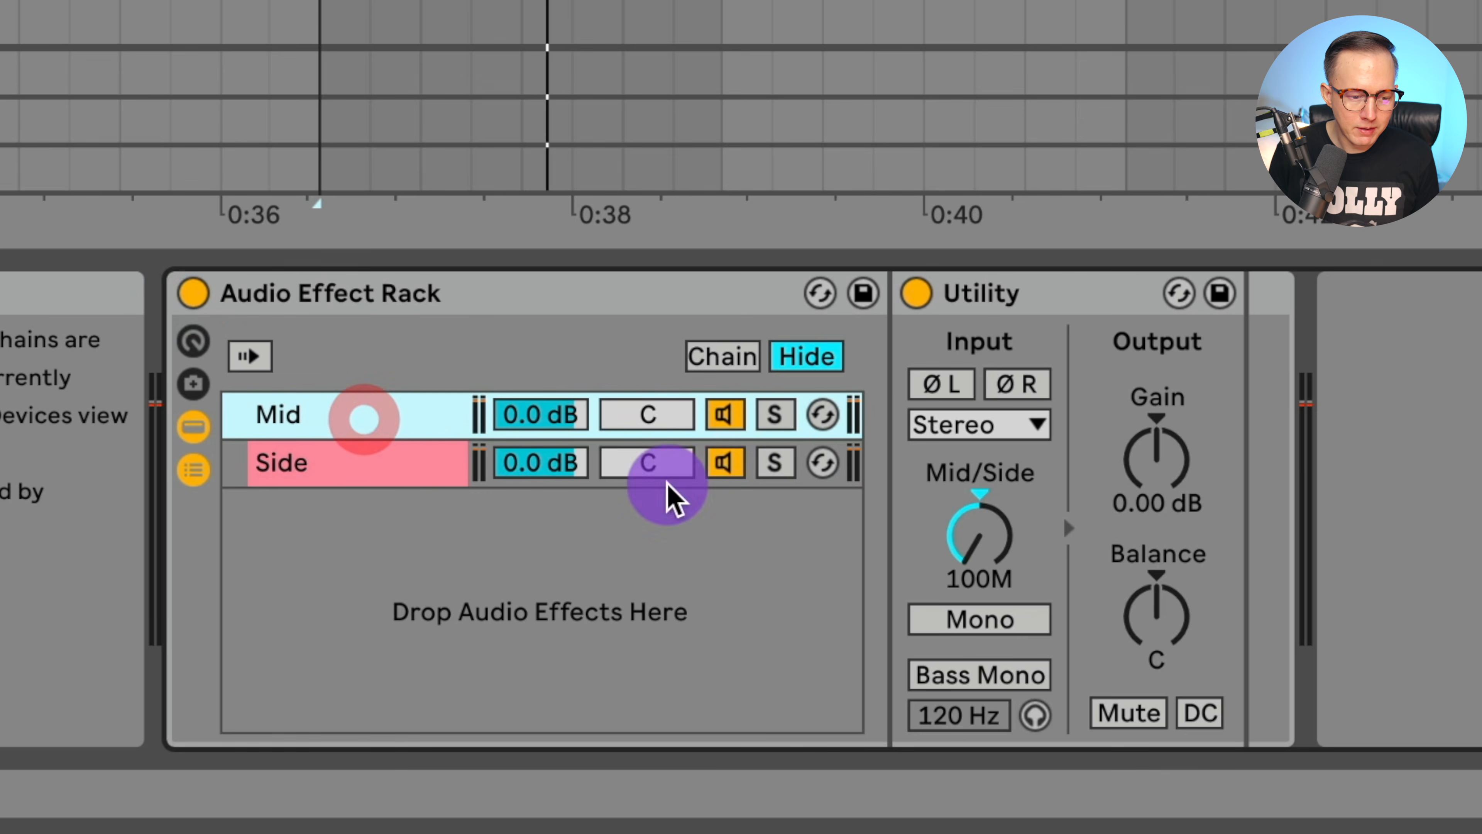
click(364, 463)
click(726, 462)
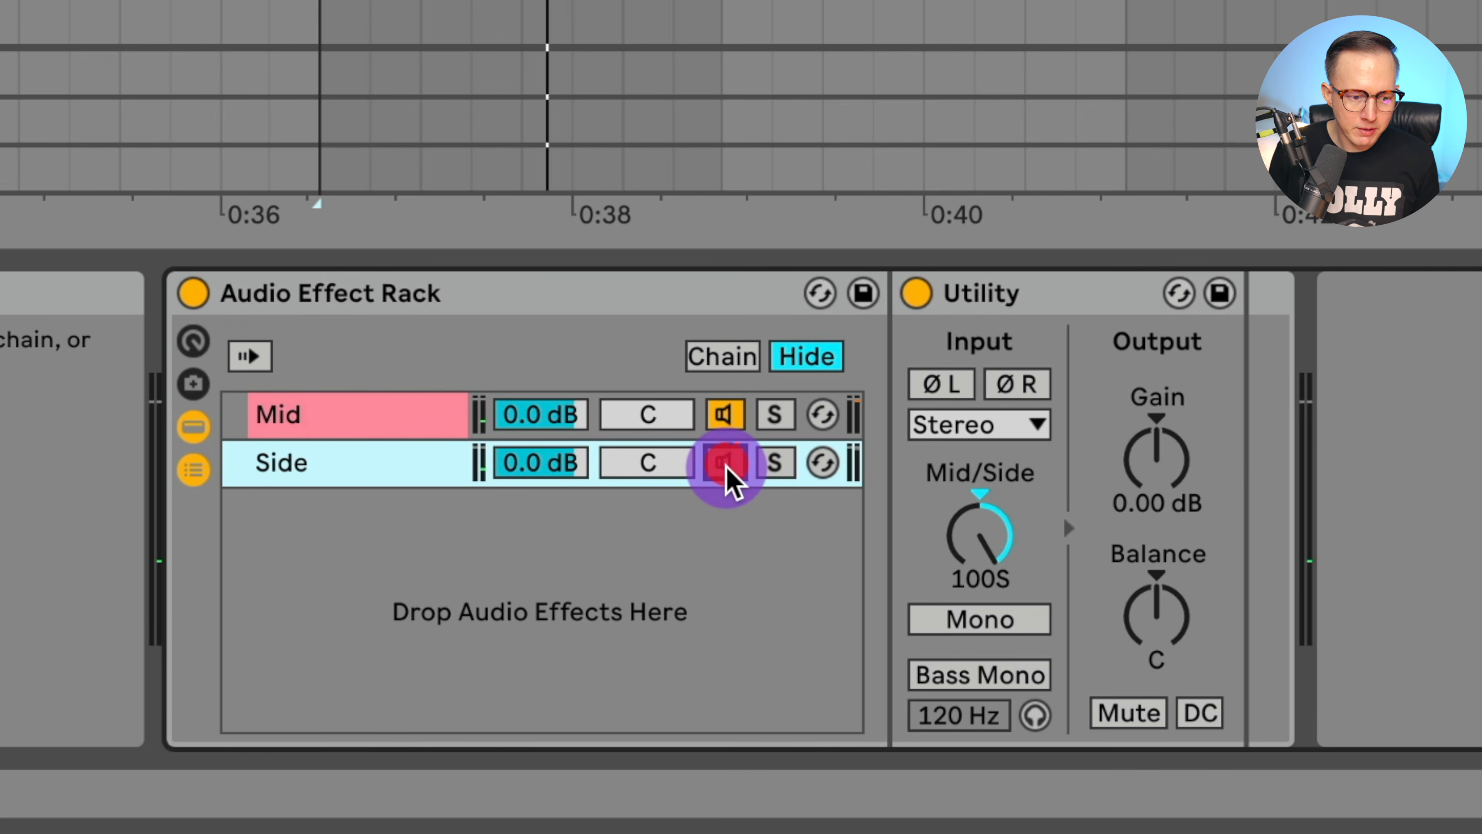
key(space)
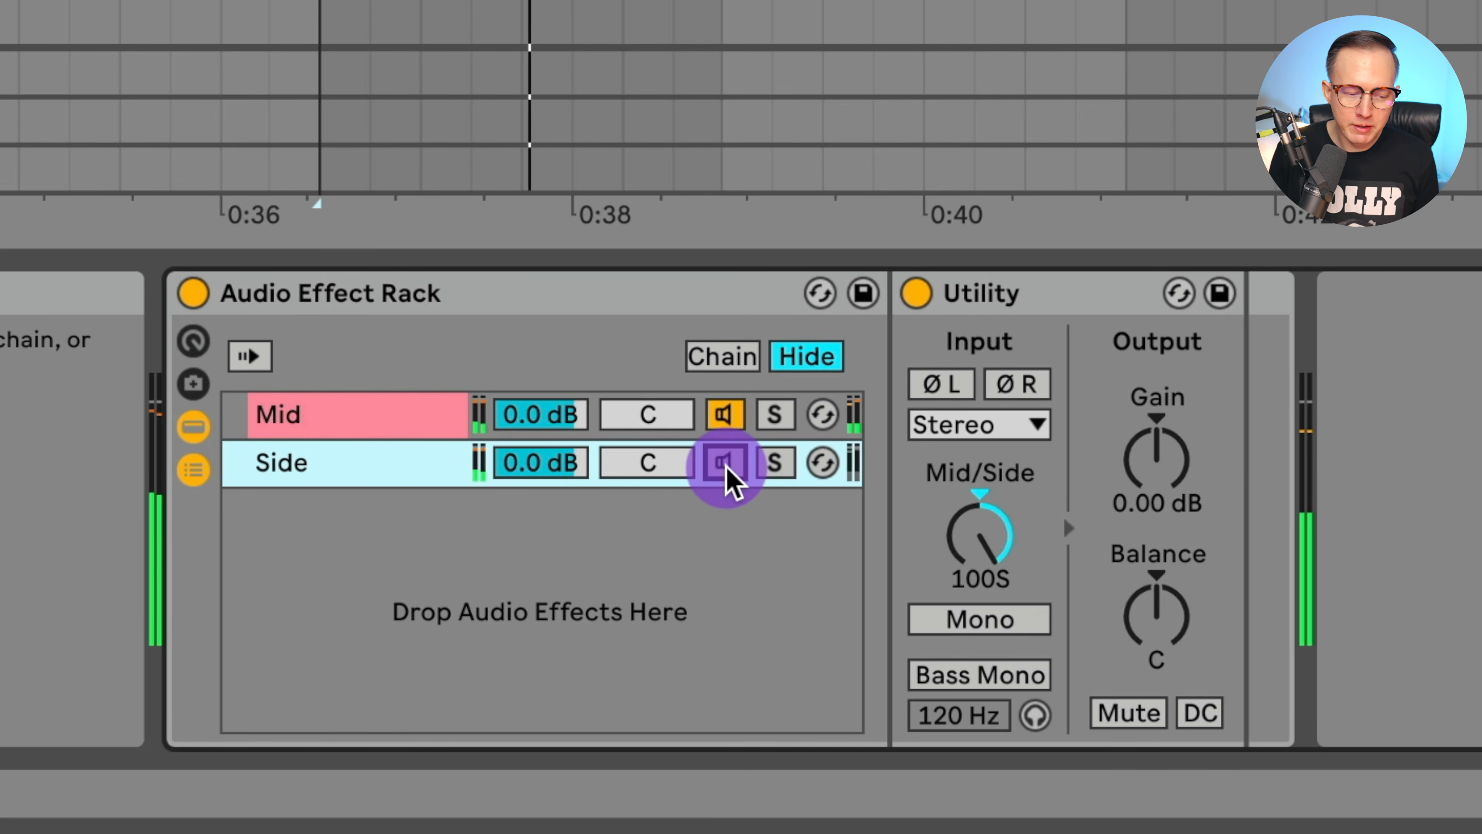
click(726, 464)
click(727, 416)
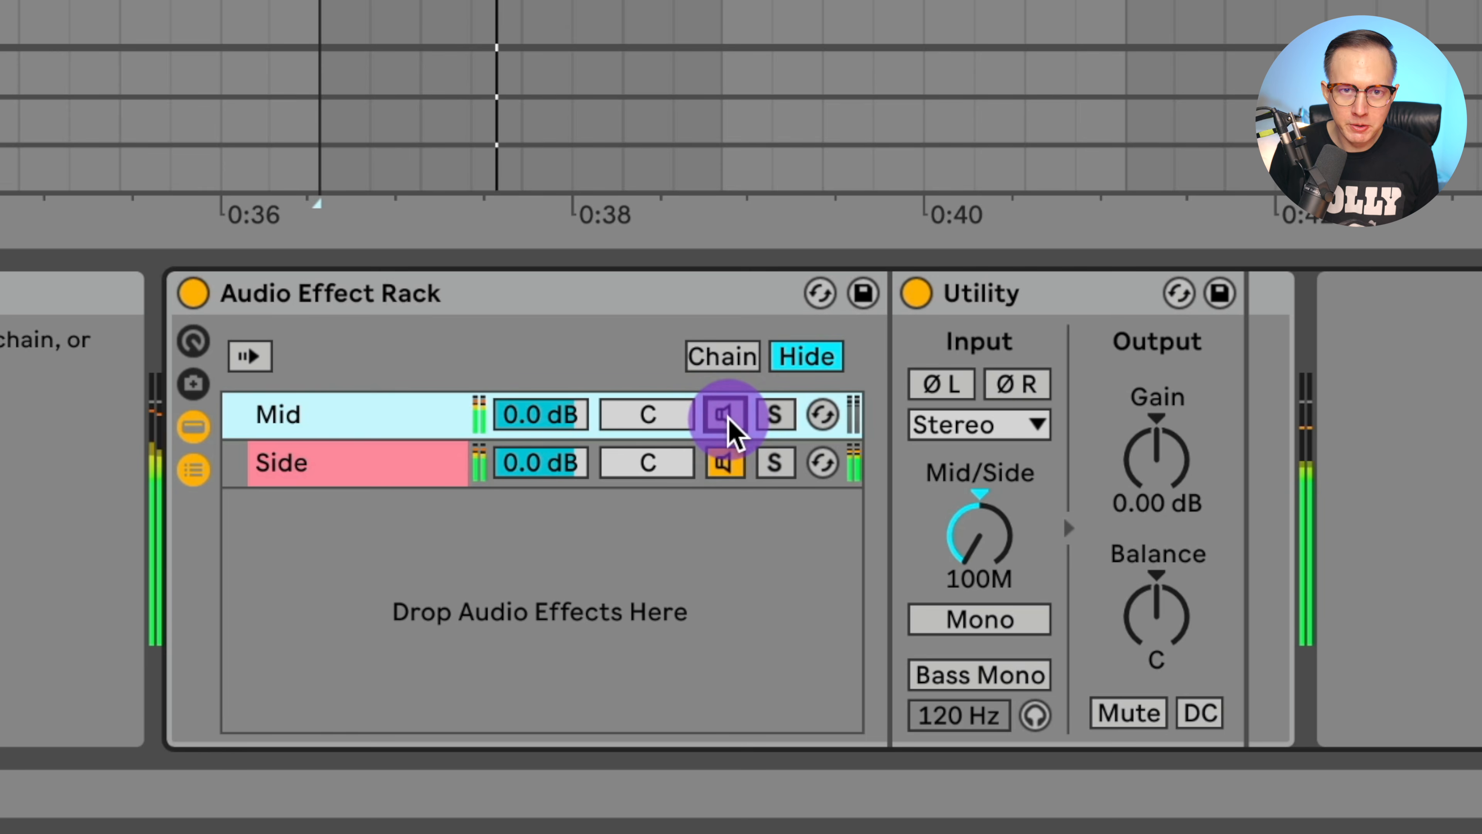
click(726, 415)
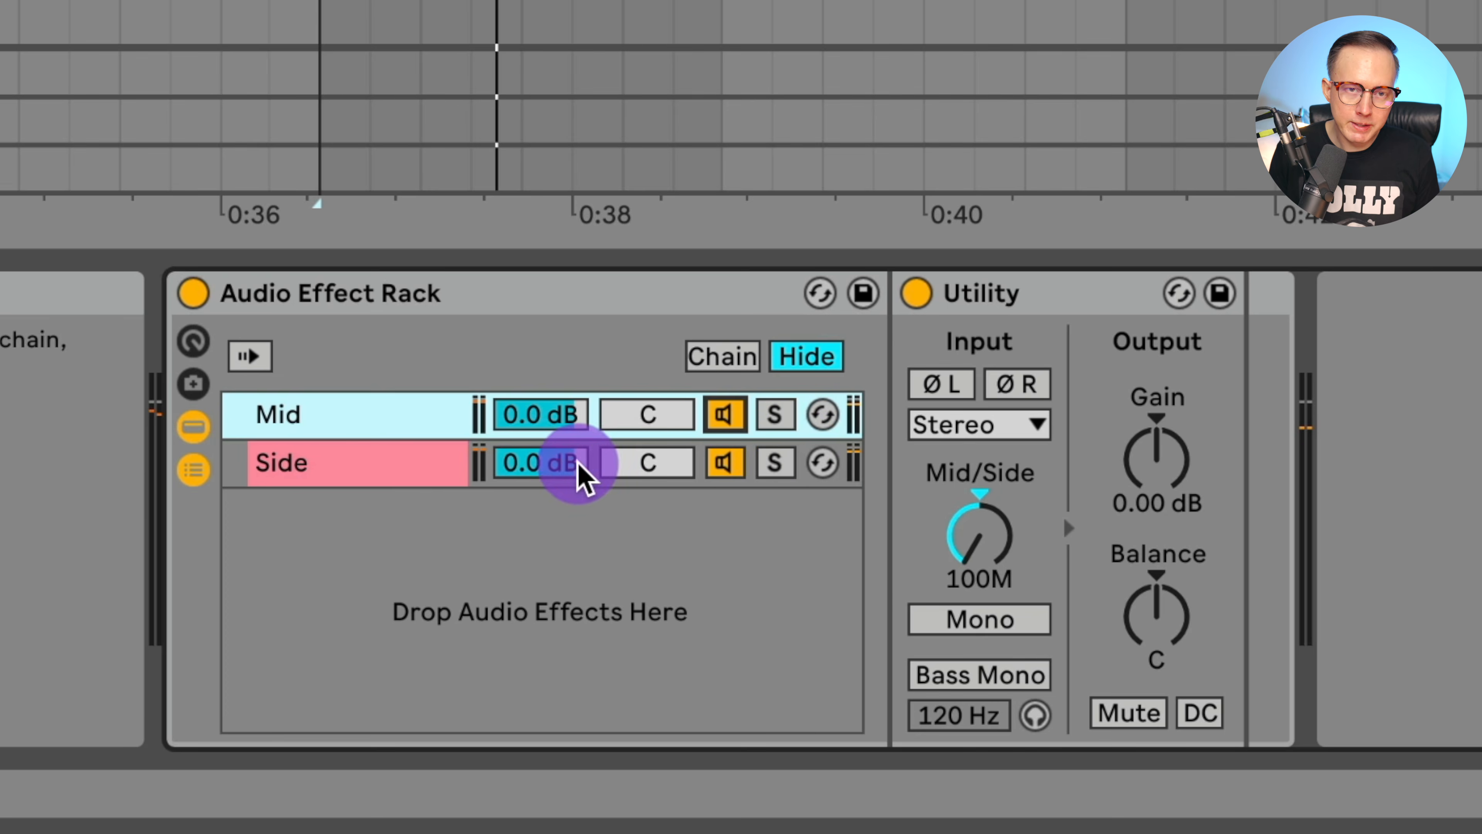
Try lowering the Side chain's volume to -18.8 dB, then reset it to 0.0 dB.
drag(557, 470, 556, 529)
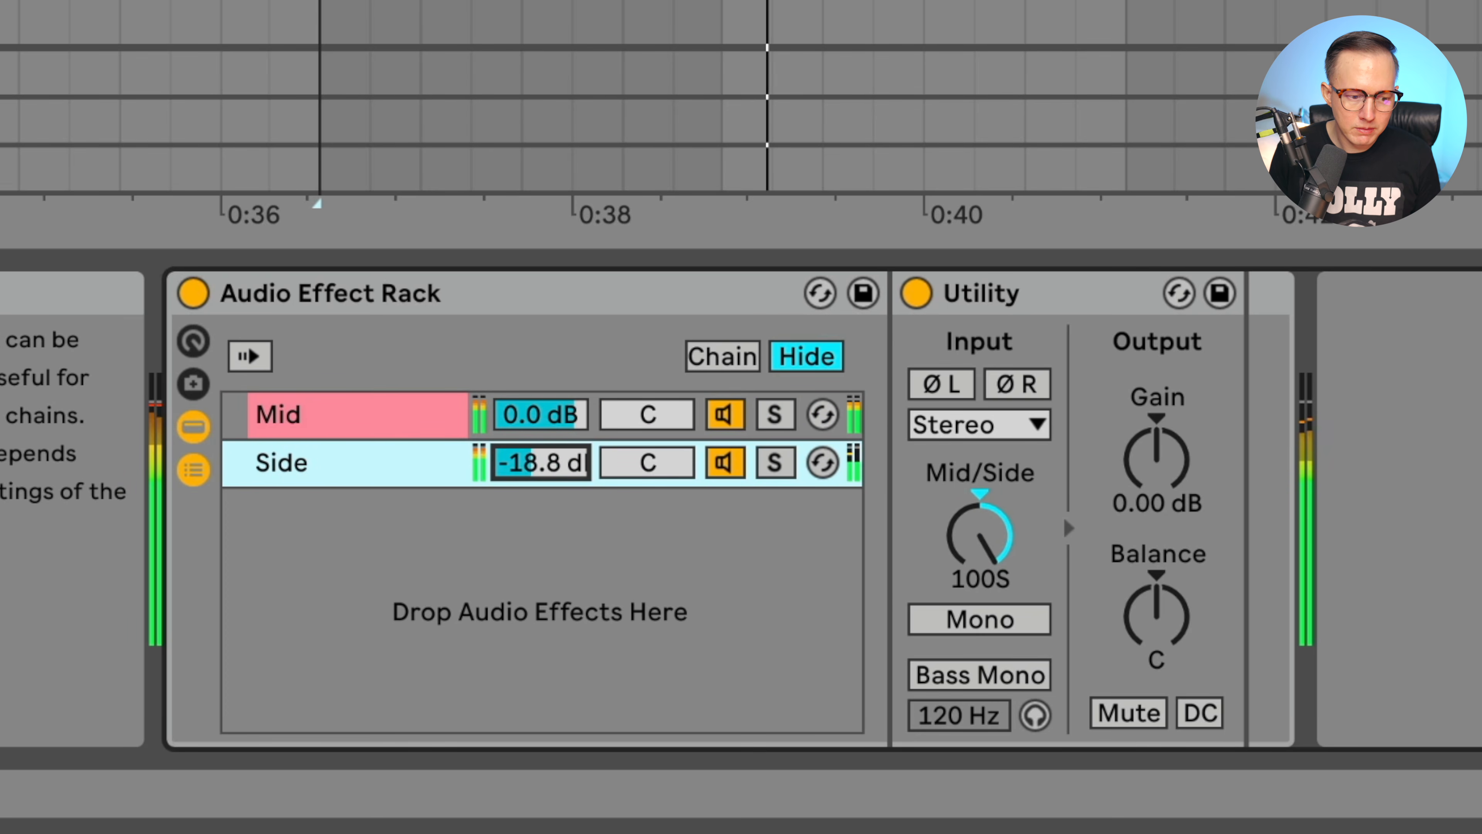
double_click(558, 461)
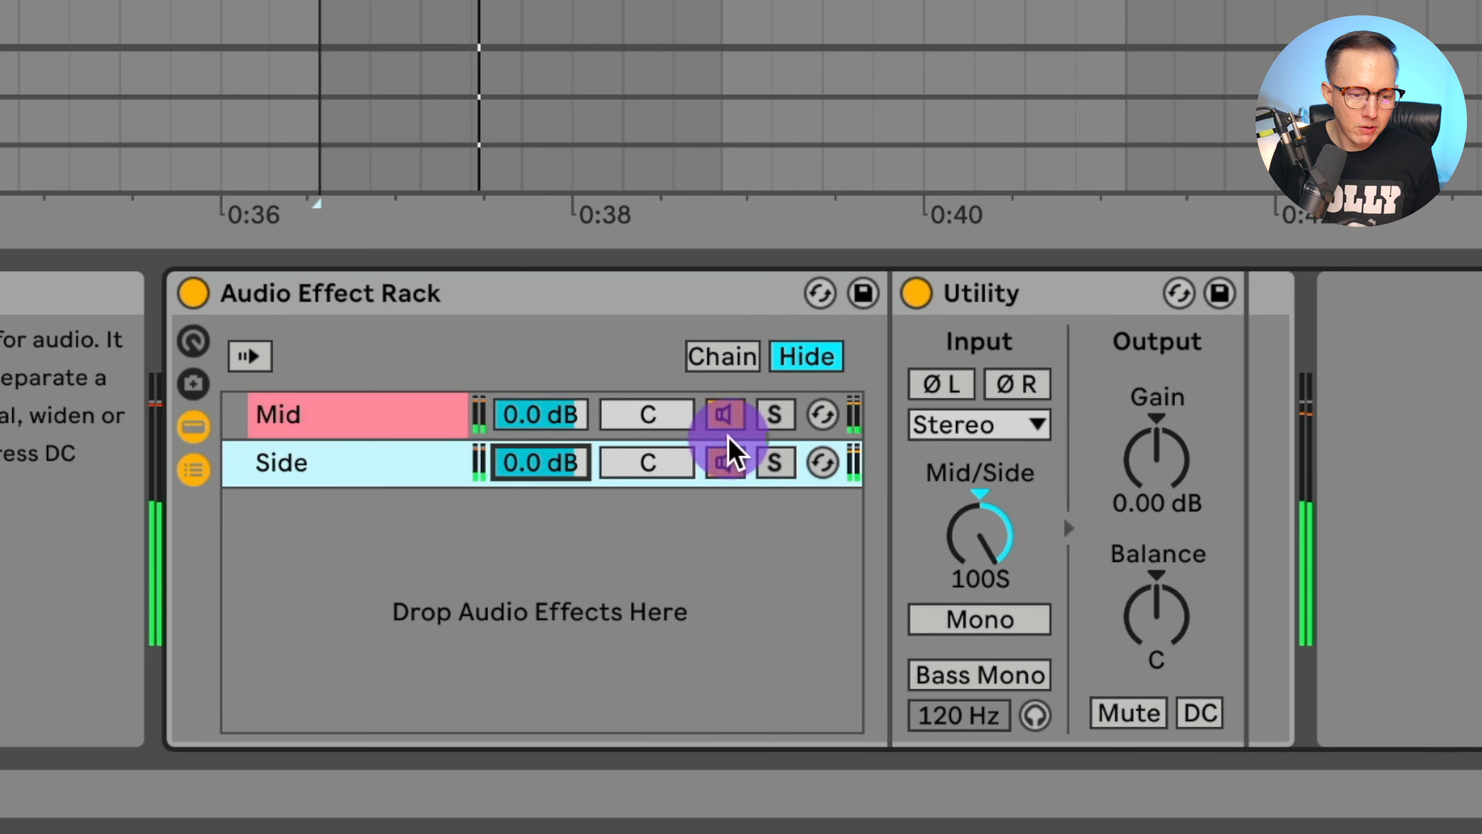
click(1145, 447)
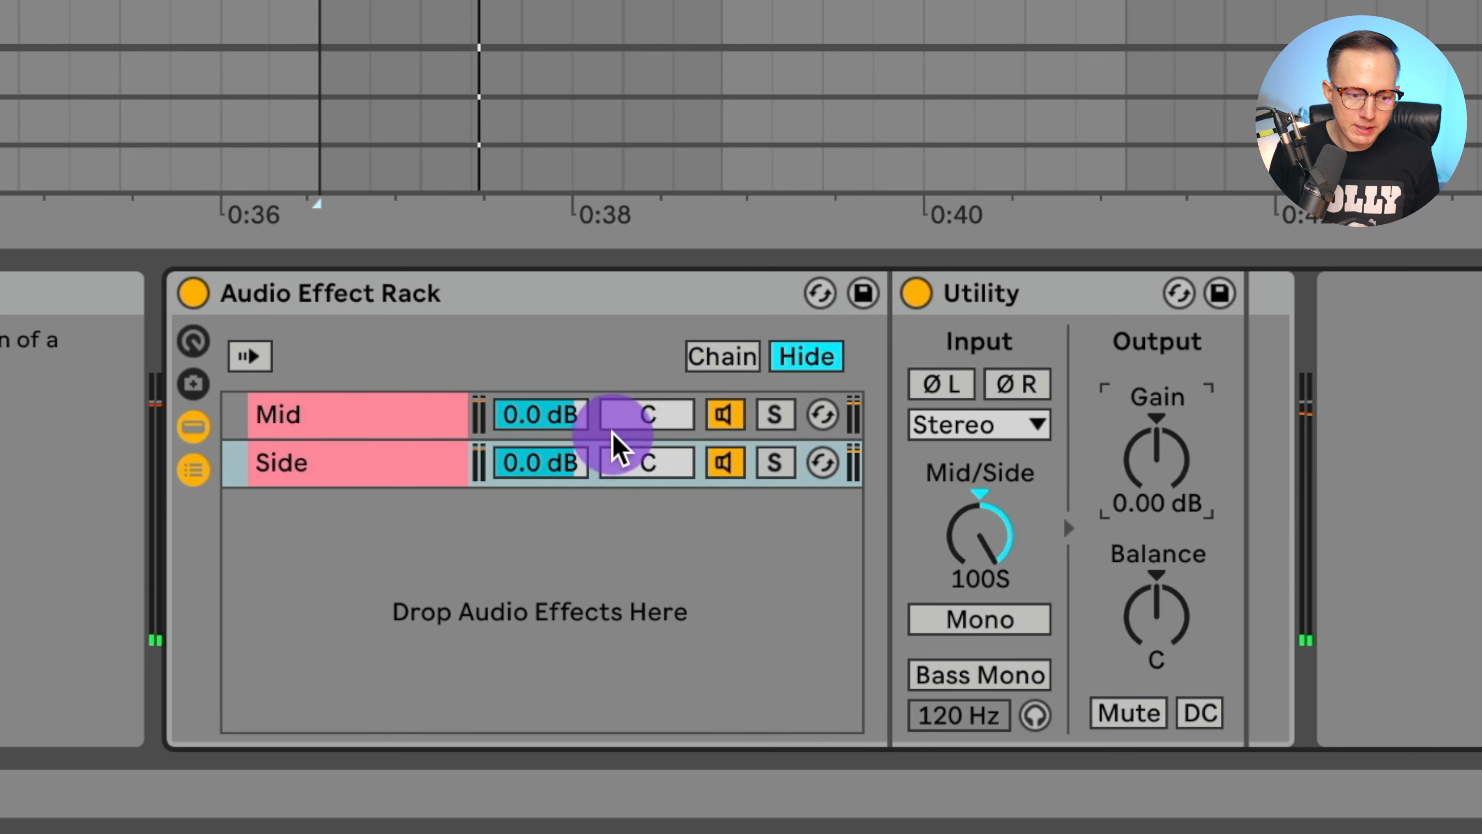
click(331, 404)
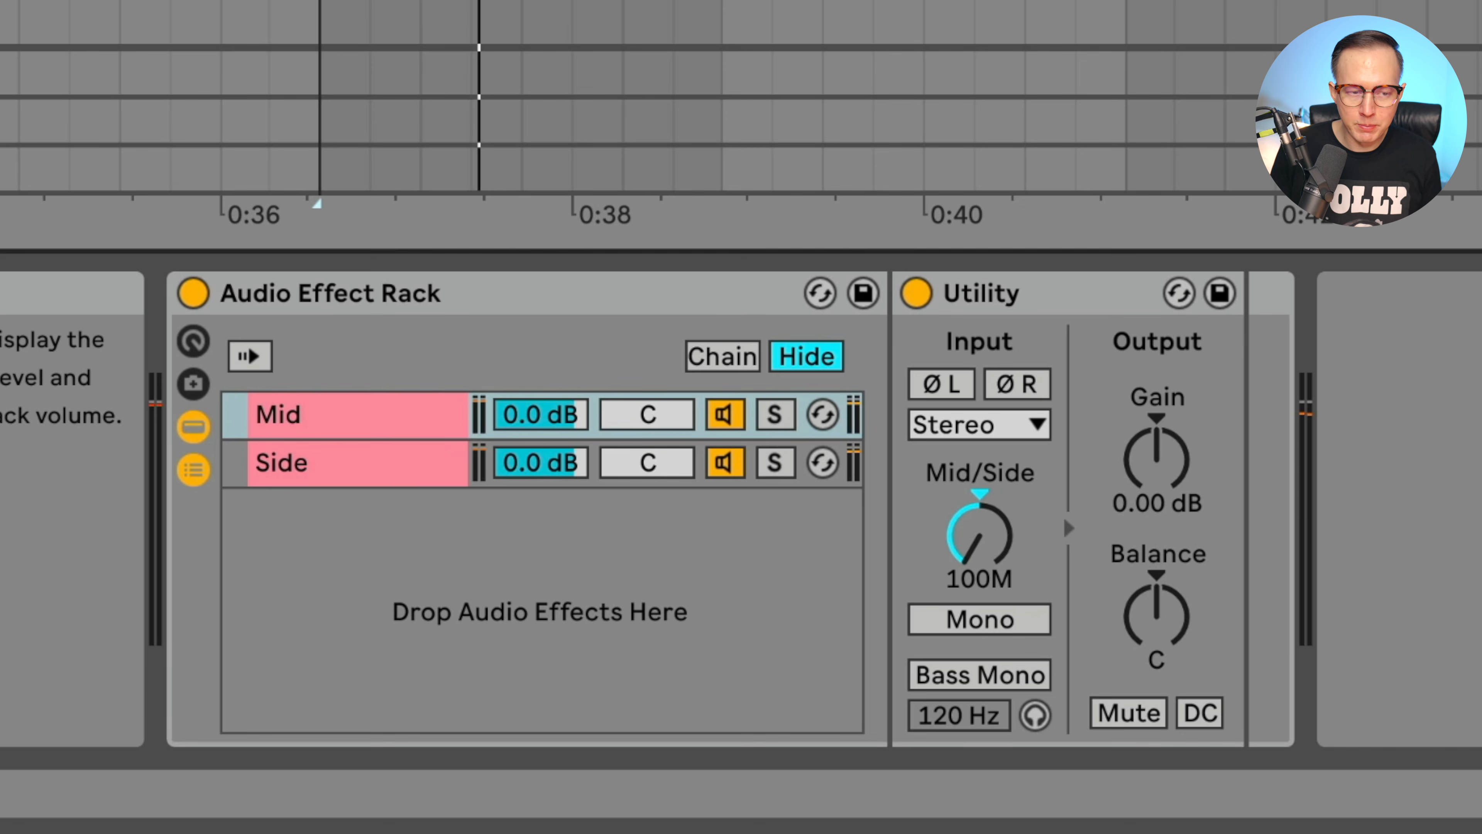
Raise the output gain of the Side chain's Utility to 7.00 dB during playback.
key(space)
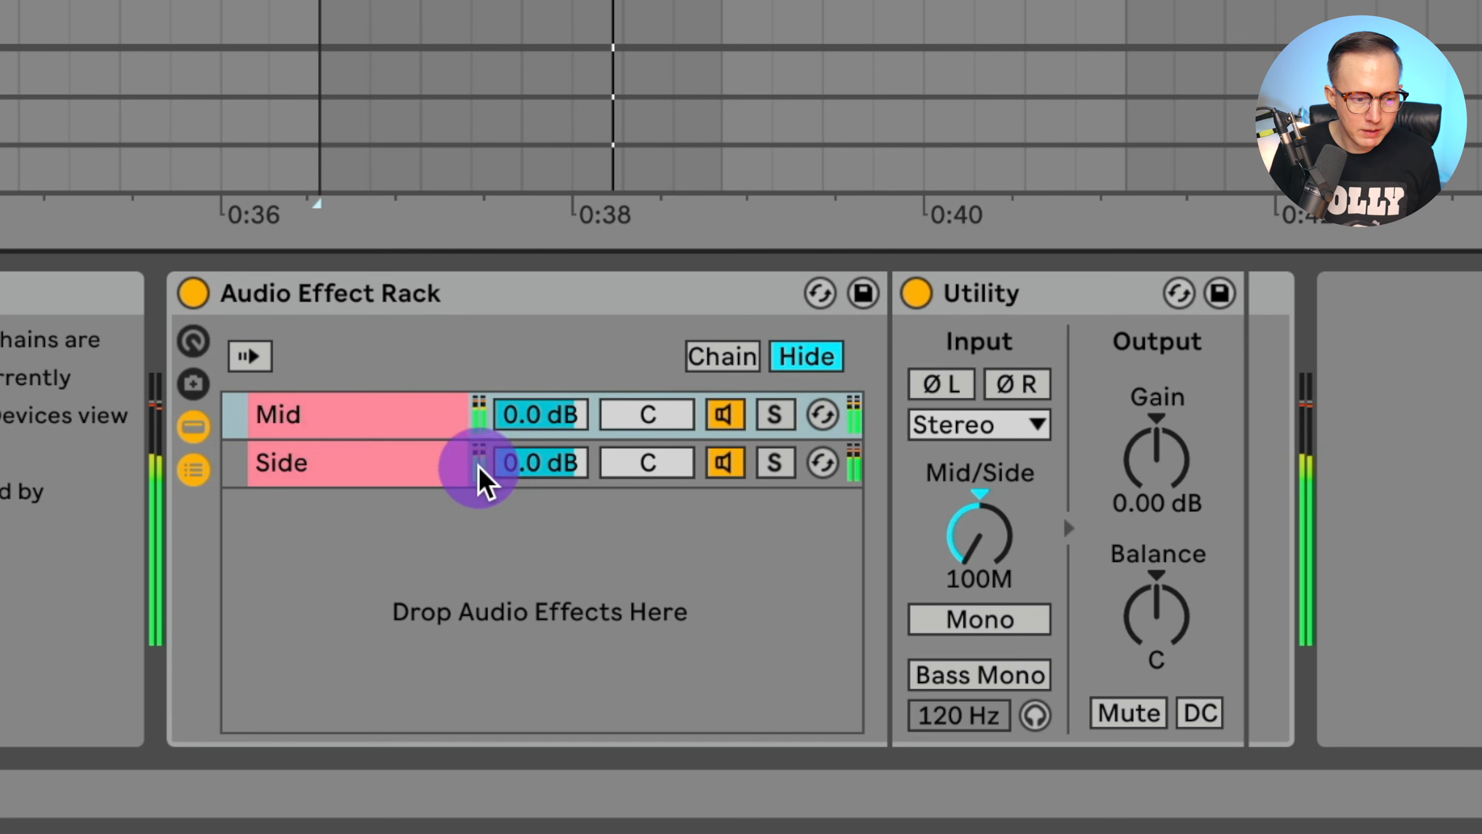
click(390, 474)
click(1155, 451)
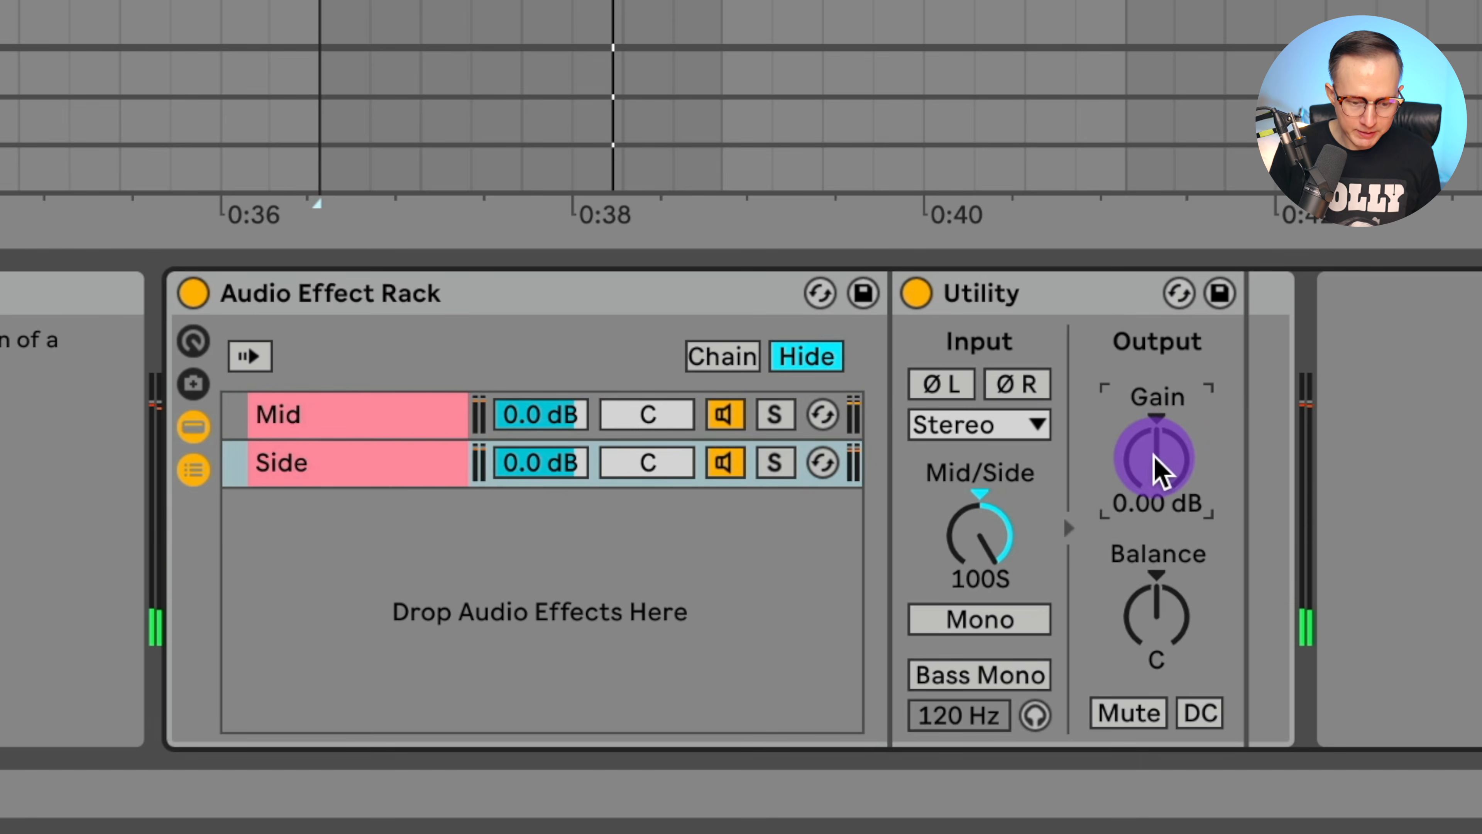
drag(1150, 452, 1161, 452)
key(Up)
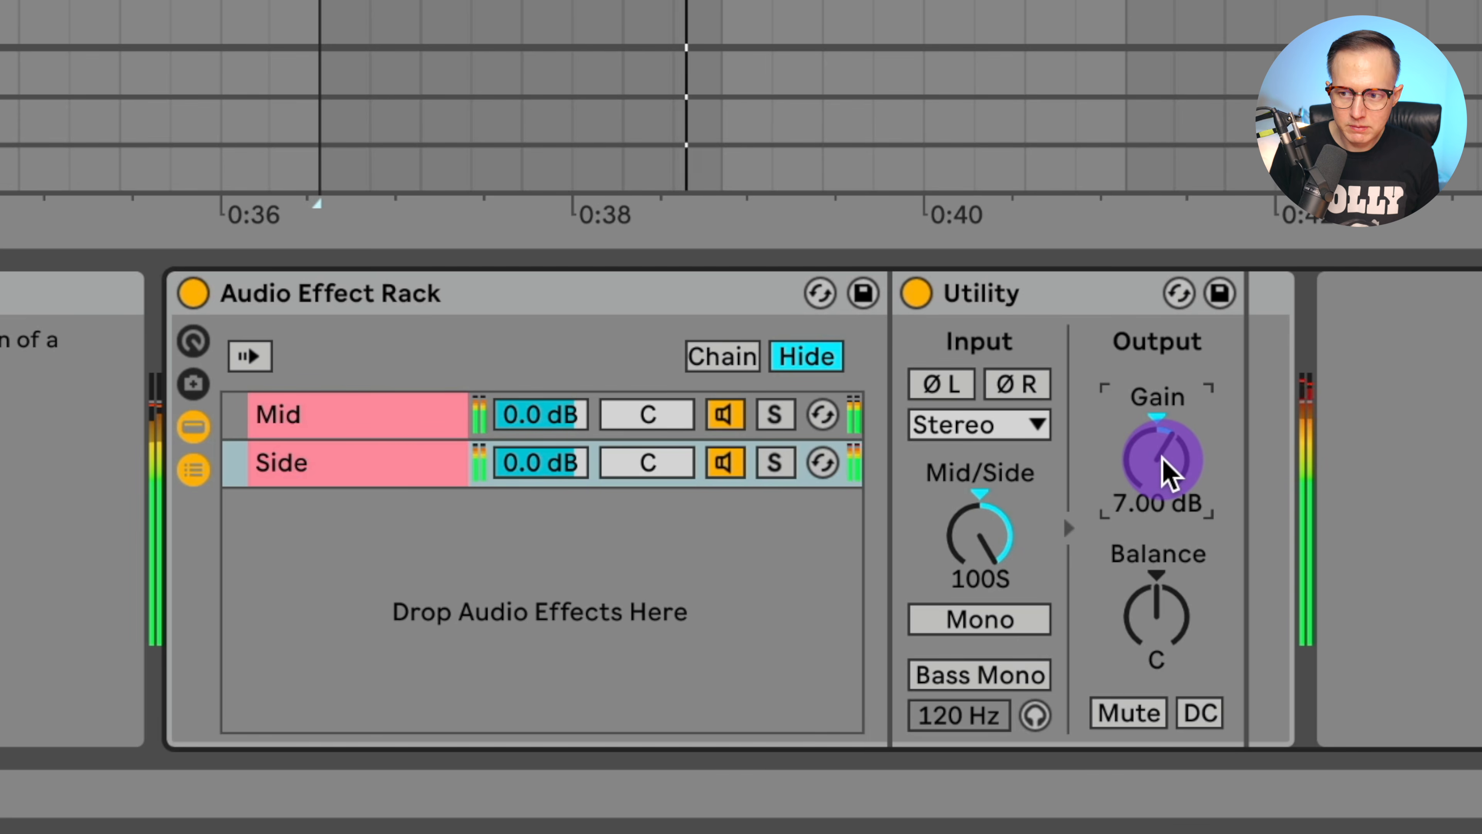
Compare the sound with the rack bypassed and active, and adjust the Side chain Utility's gain to 6.67 dB.
click(193, 293)
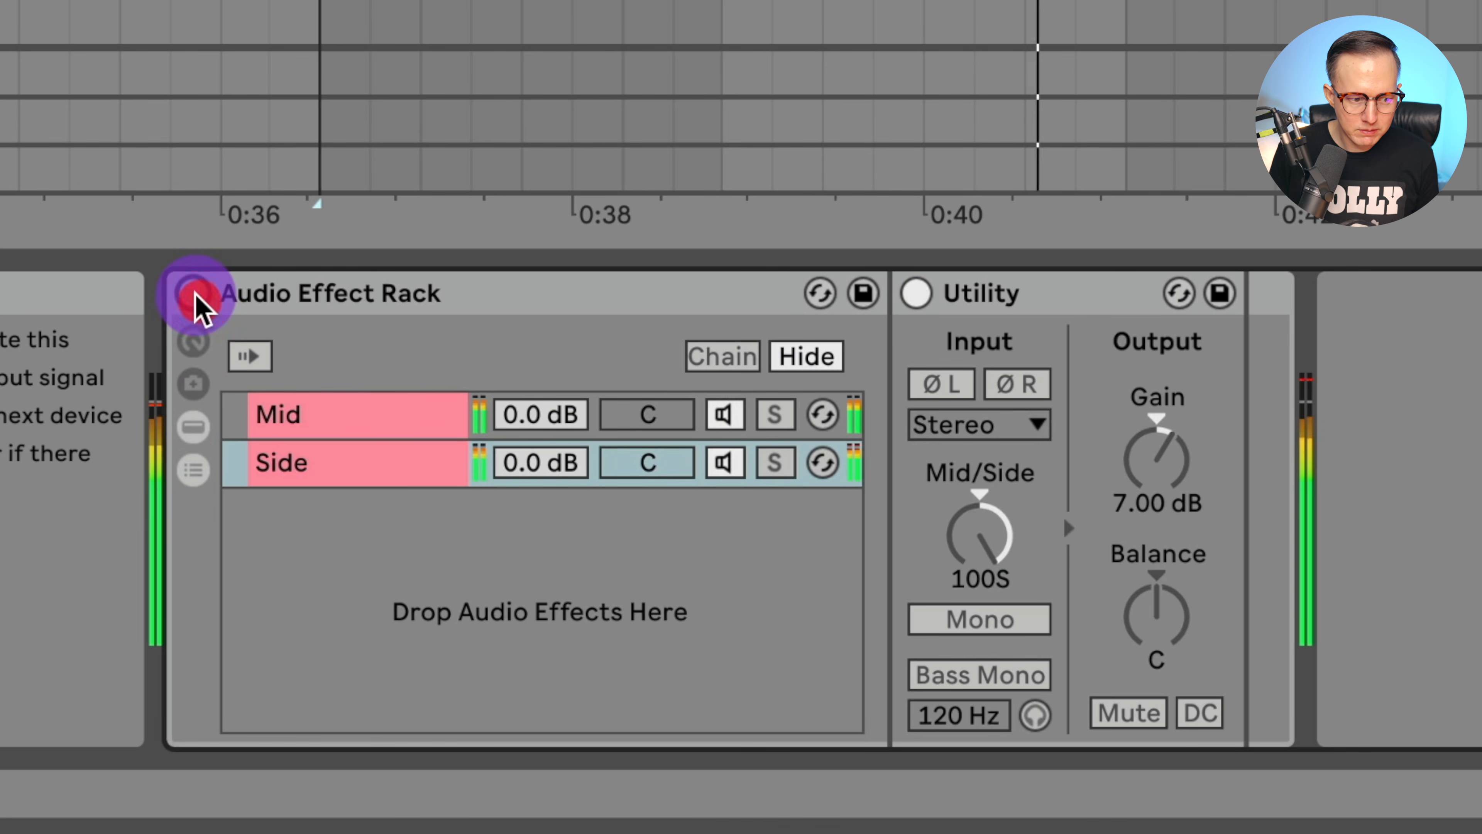
click(194, 293)
drag(1145, 440, 1138, 470)
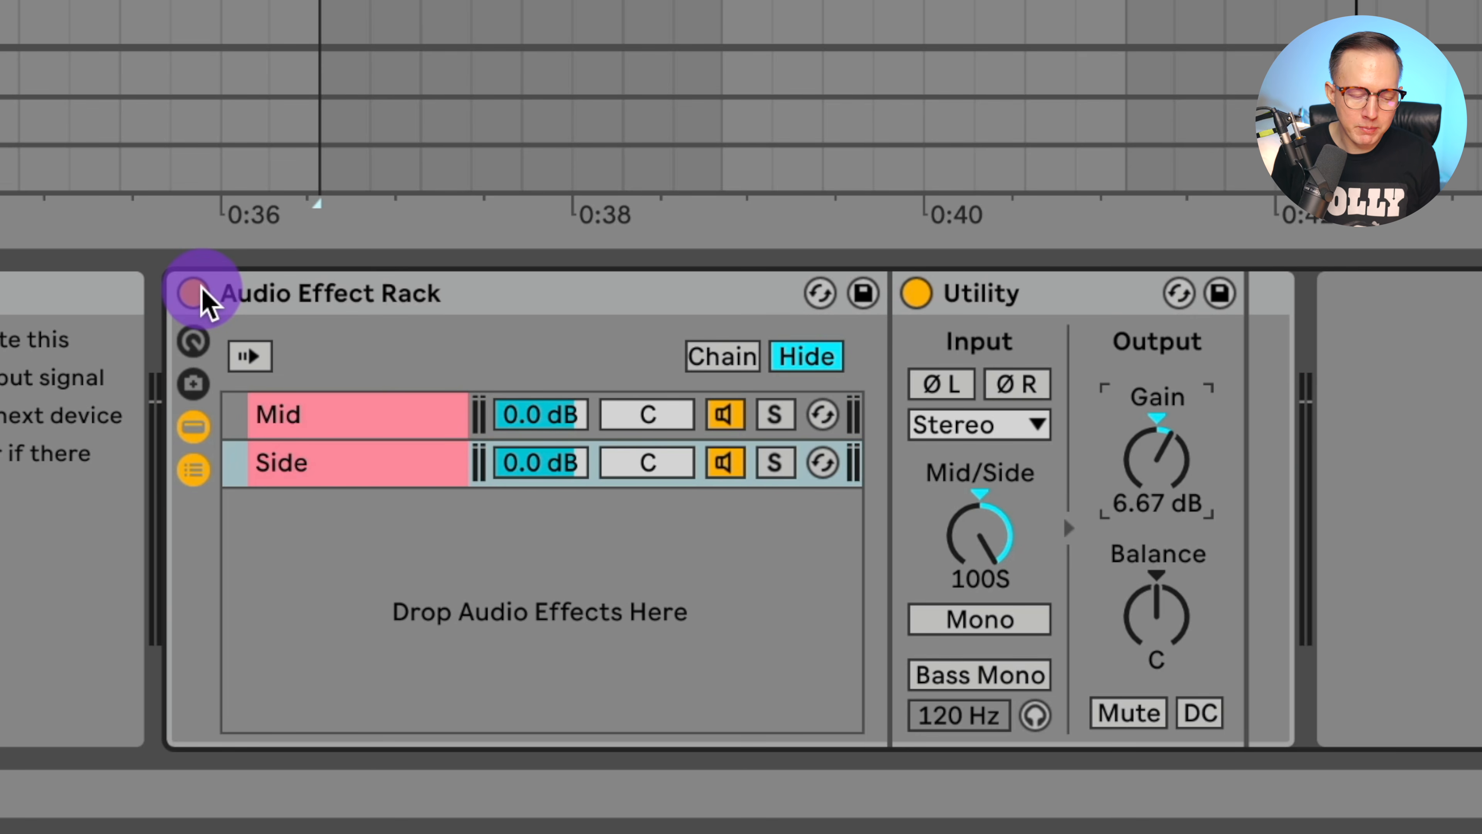
Reset the output gain of the Side chain's Utility to 0.00 dB.
click(301, 467)
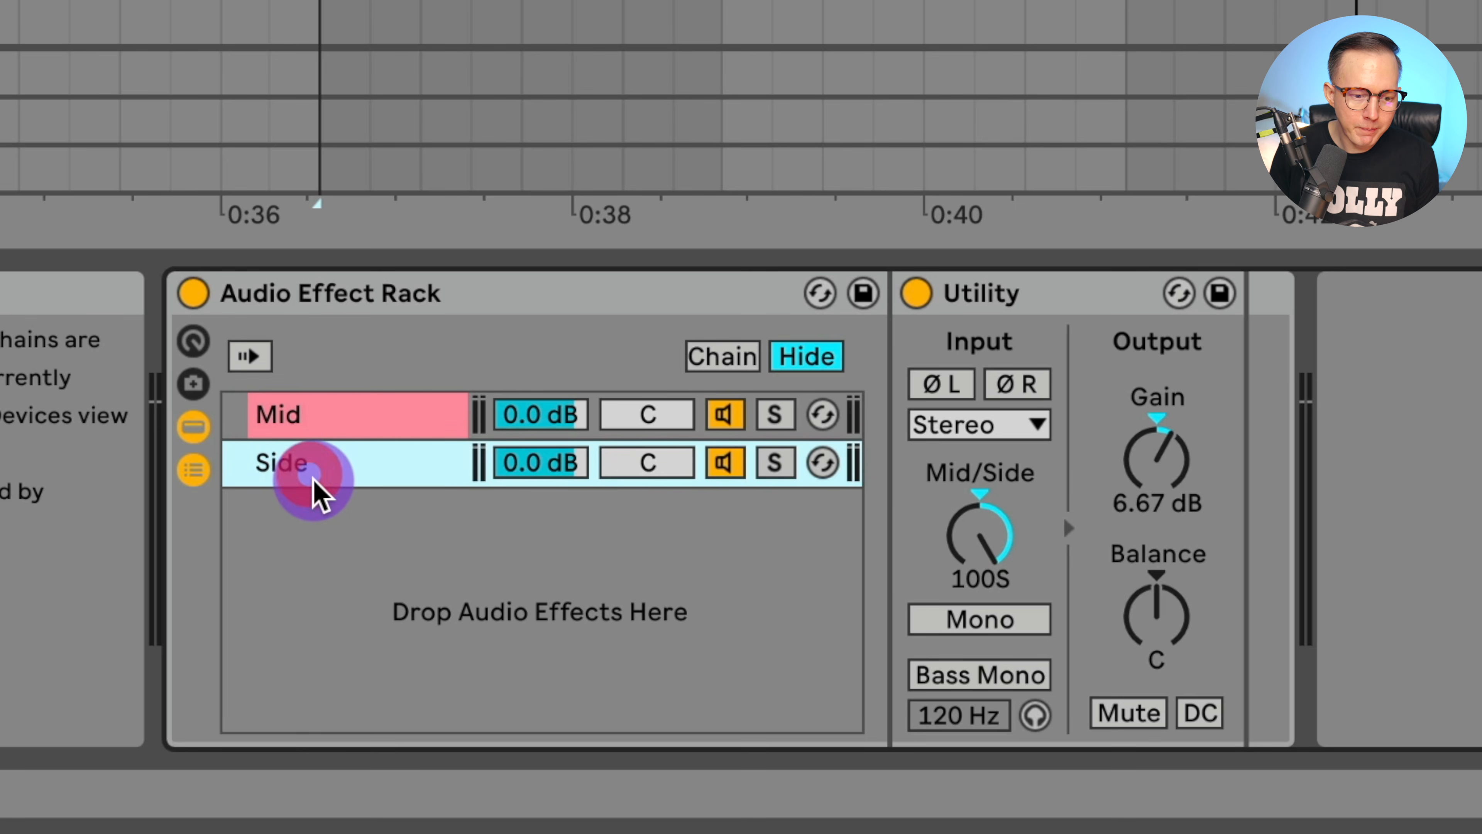
click(1161, 460)
double_click(1160, 462)
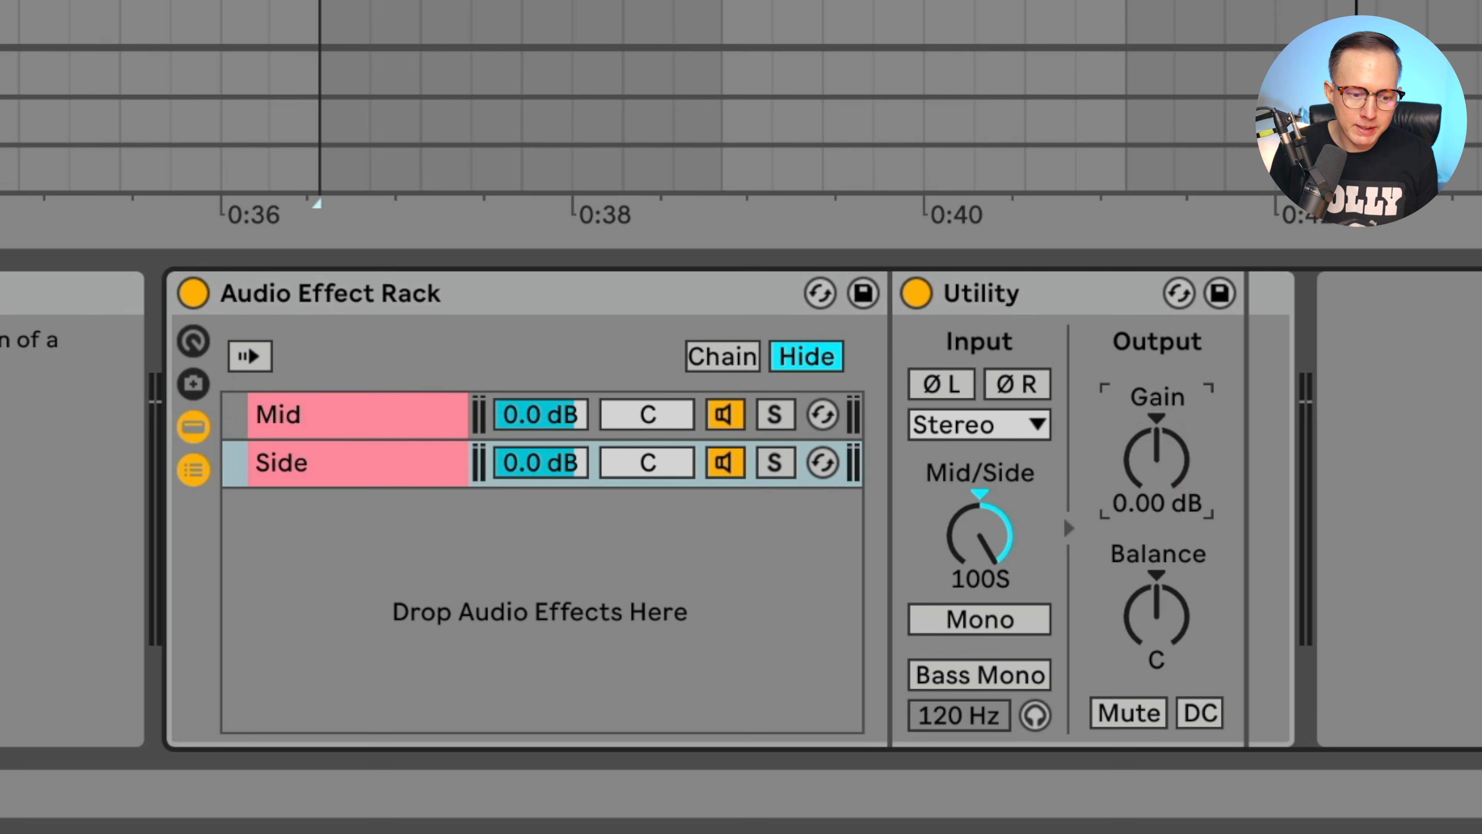
click(1160, 461)
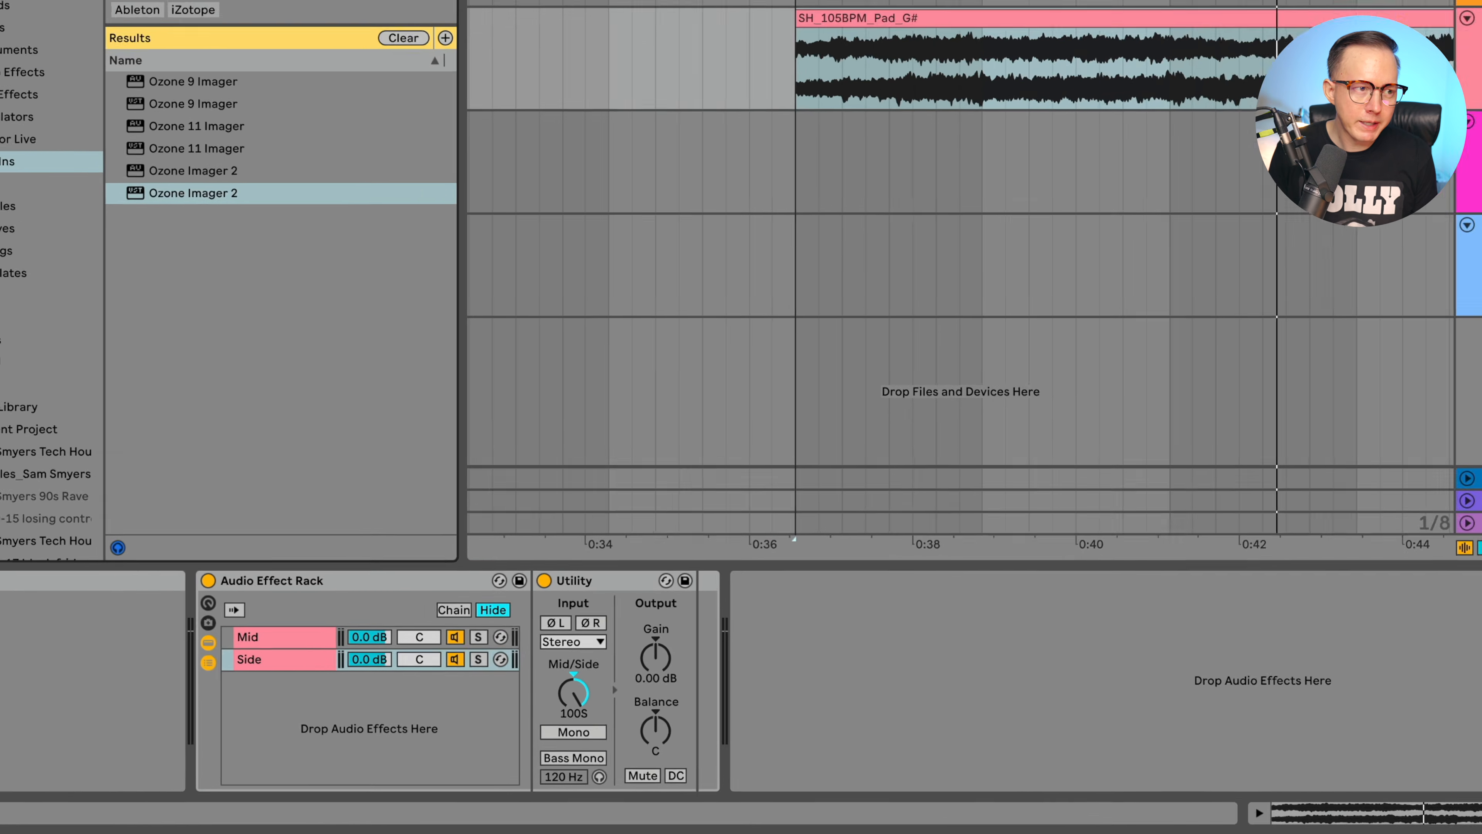
Search the audio effects for "eq", add EQ Eight after the Audio Effect Rack, and hide the browser.
click(61, 53)
text(eq)
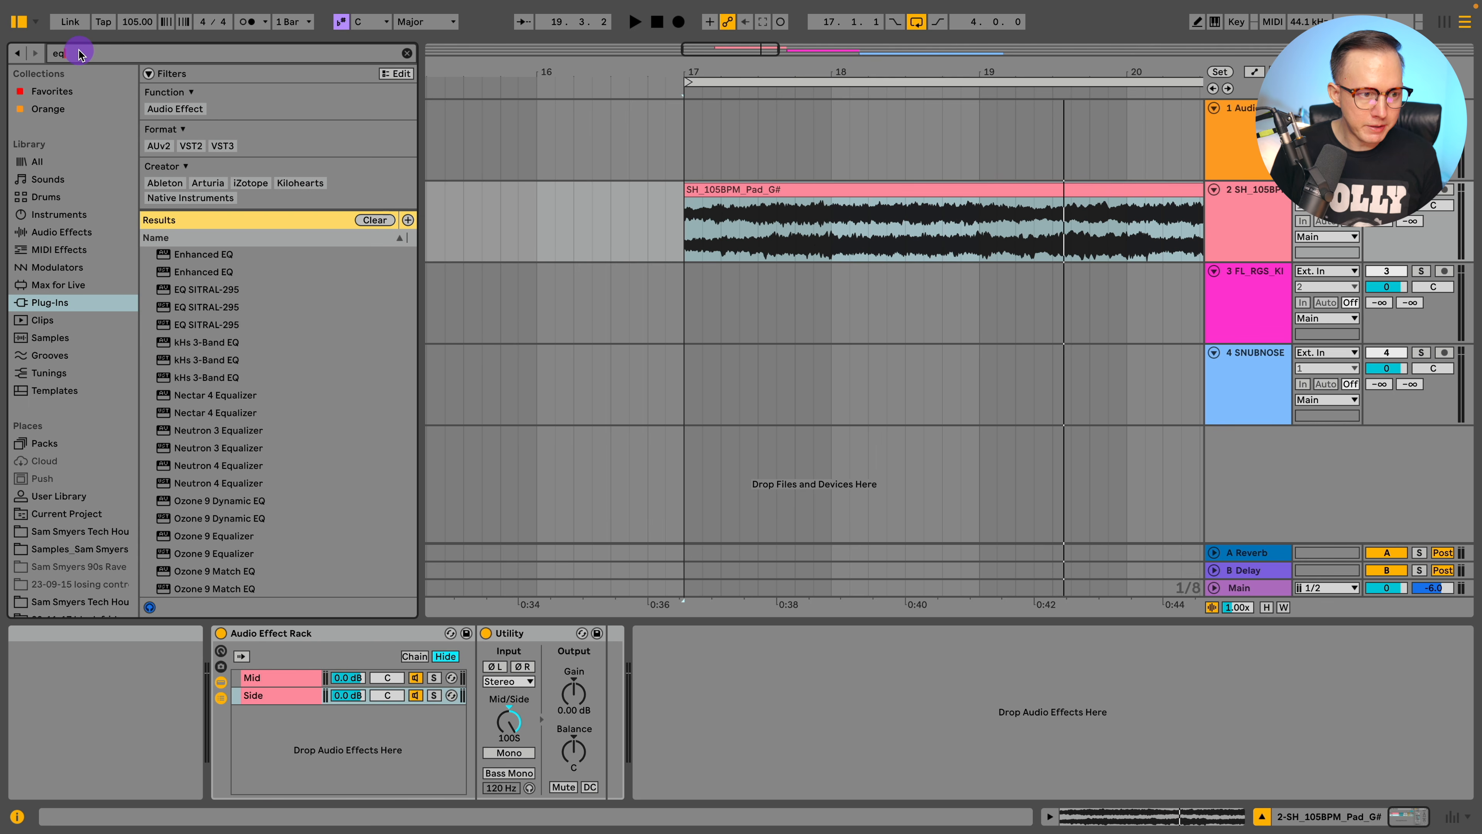
click(86, 232)
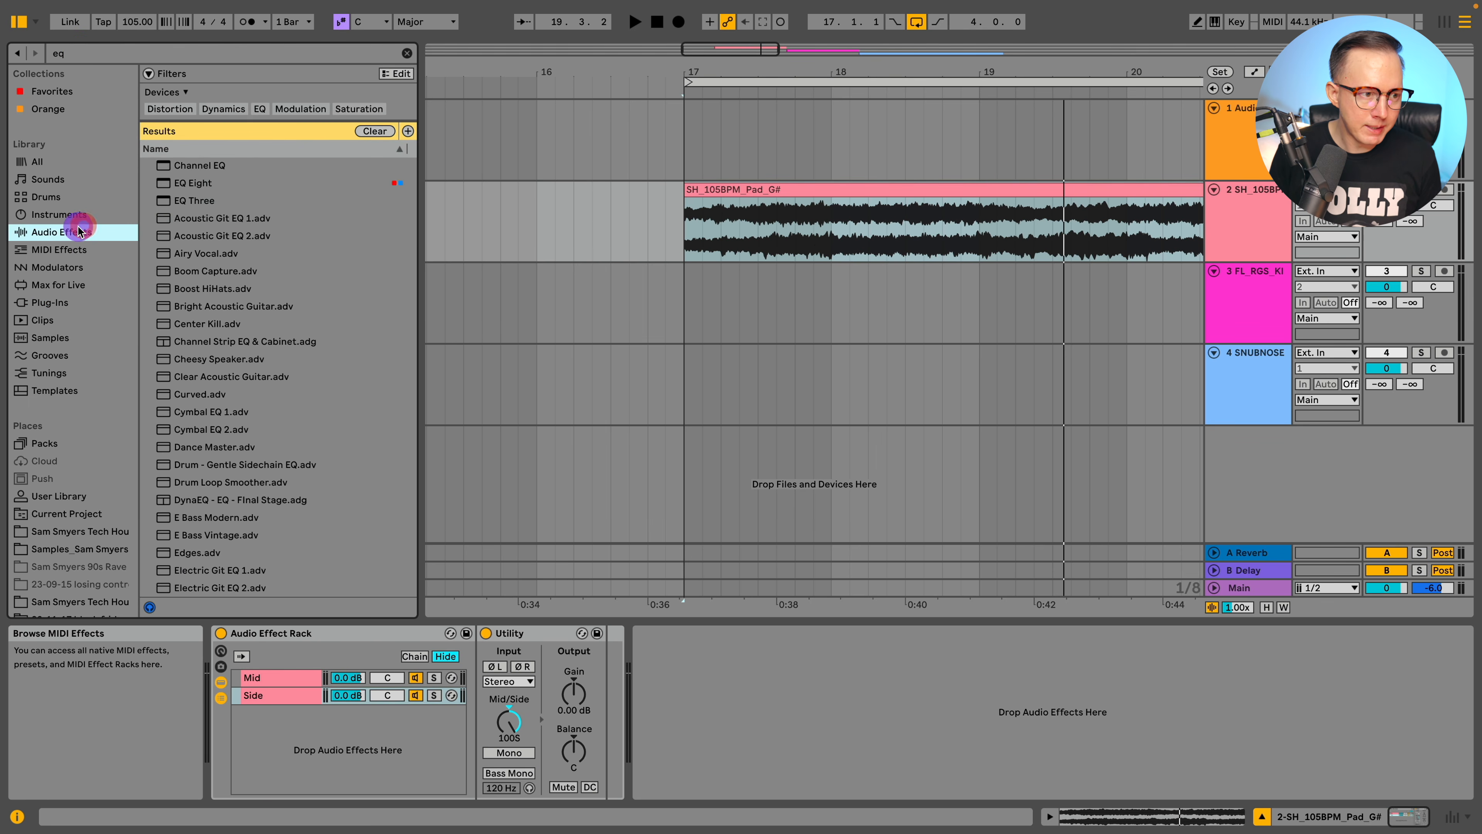
click(77, 215)
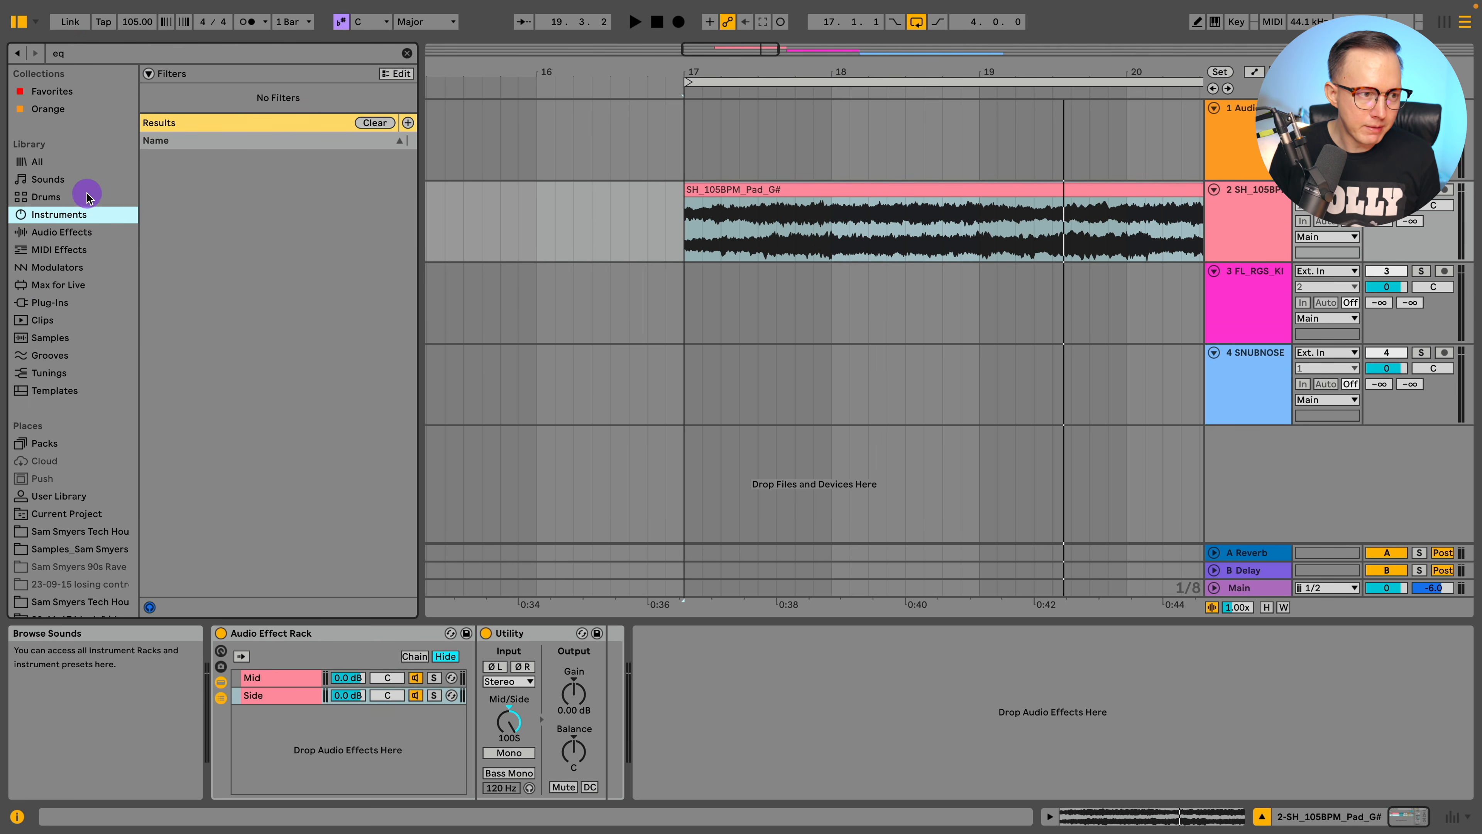
click(80, 232)
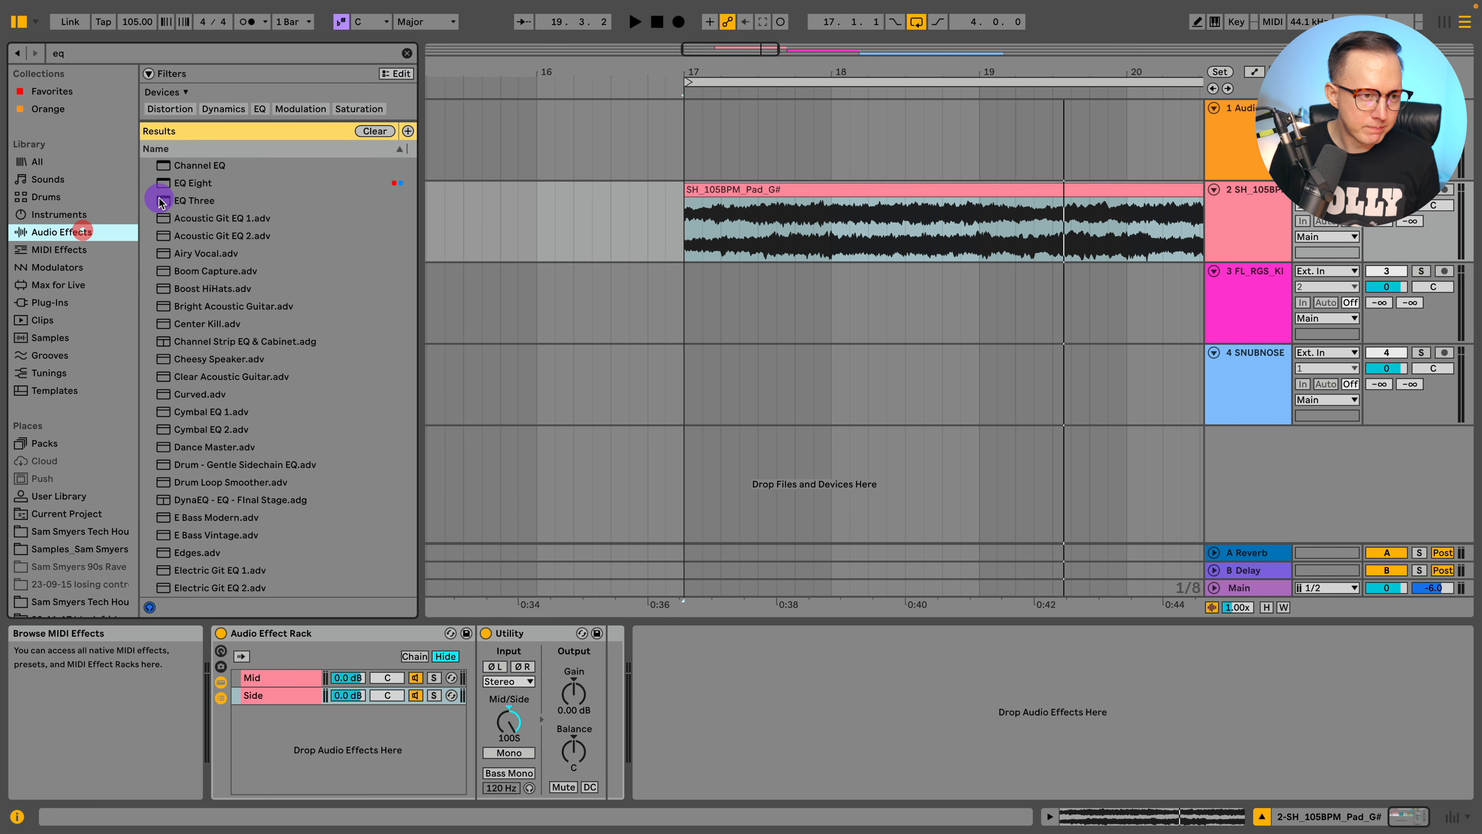
drag(175, 183, 701, 660)
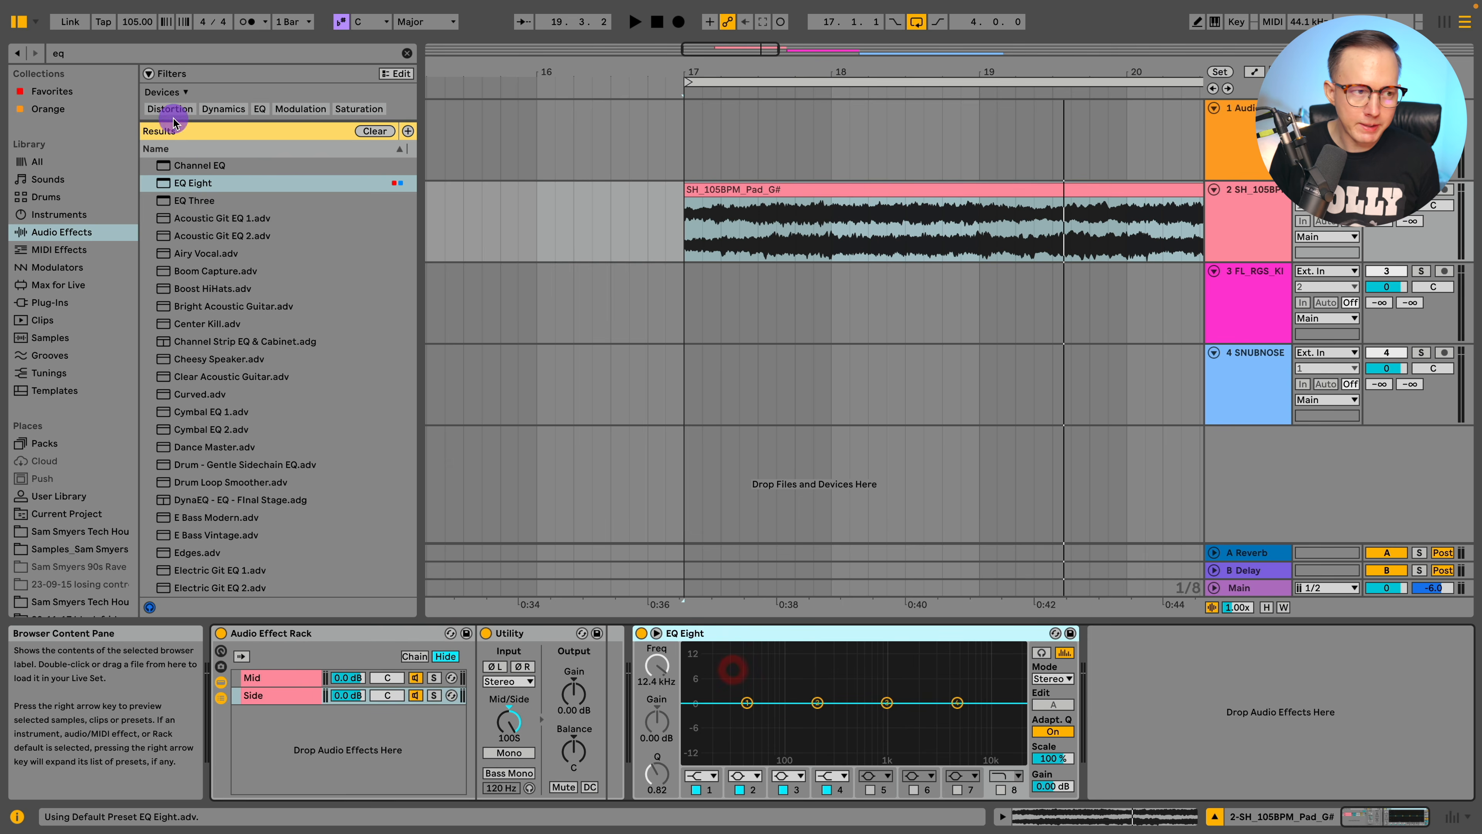
click(18, 21)
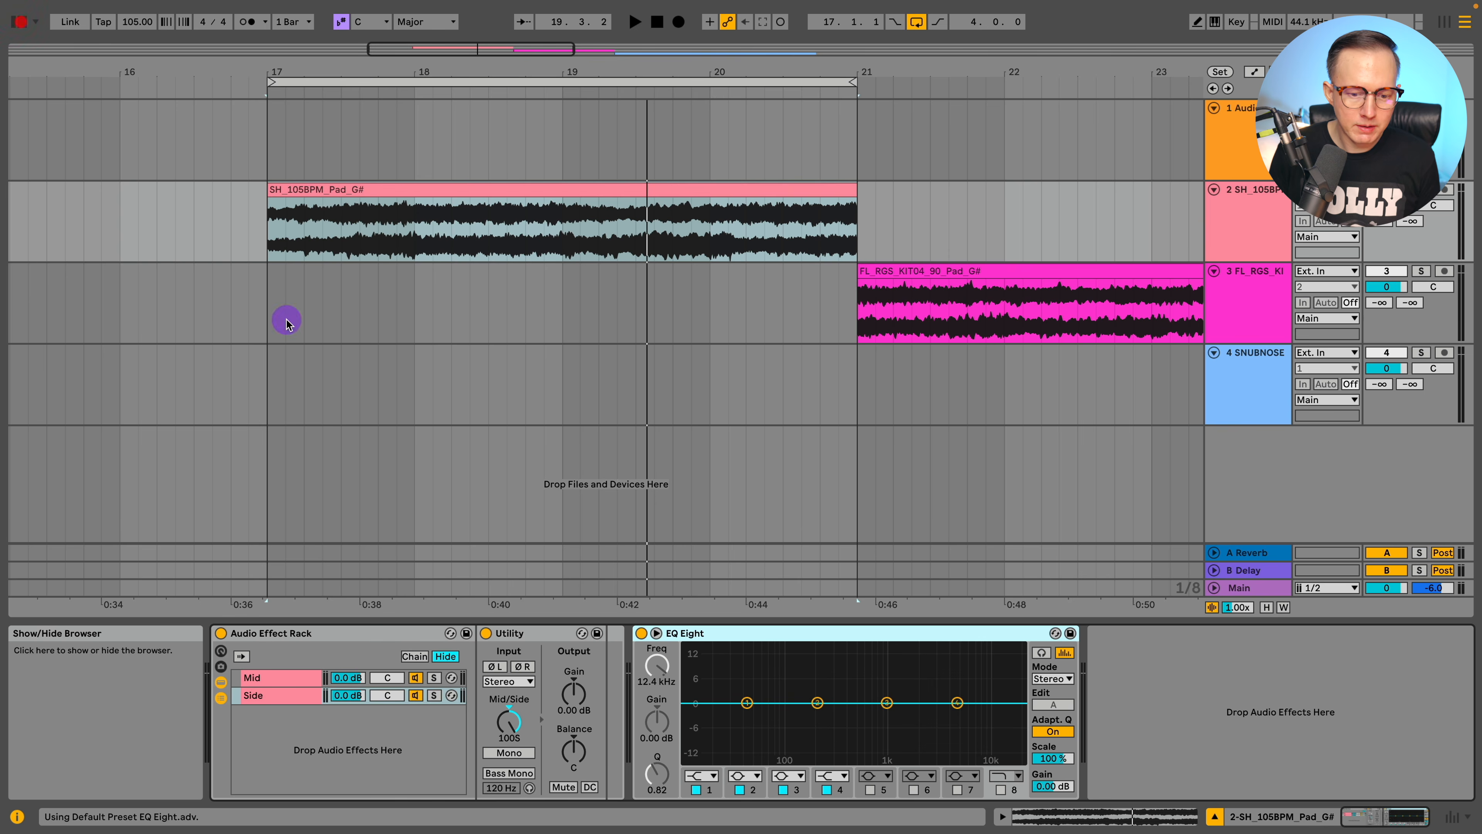
Boost EQ Eight's third band by about 2.85 dB at 4.26 kHz and switch its mode to M/S.
click(734, 634)
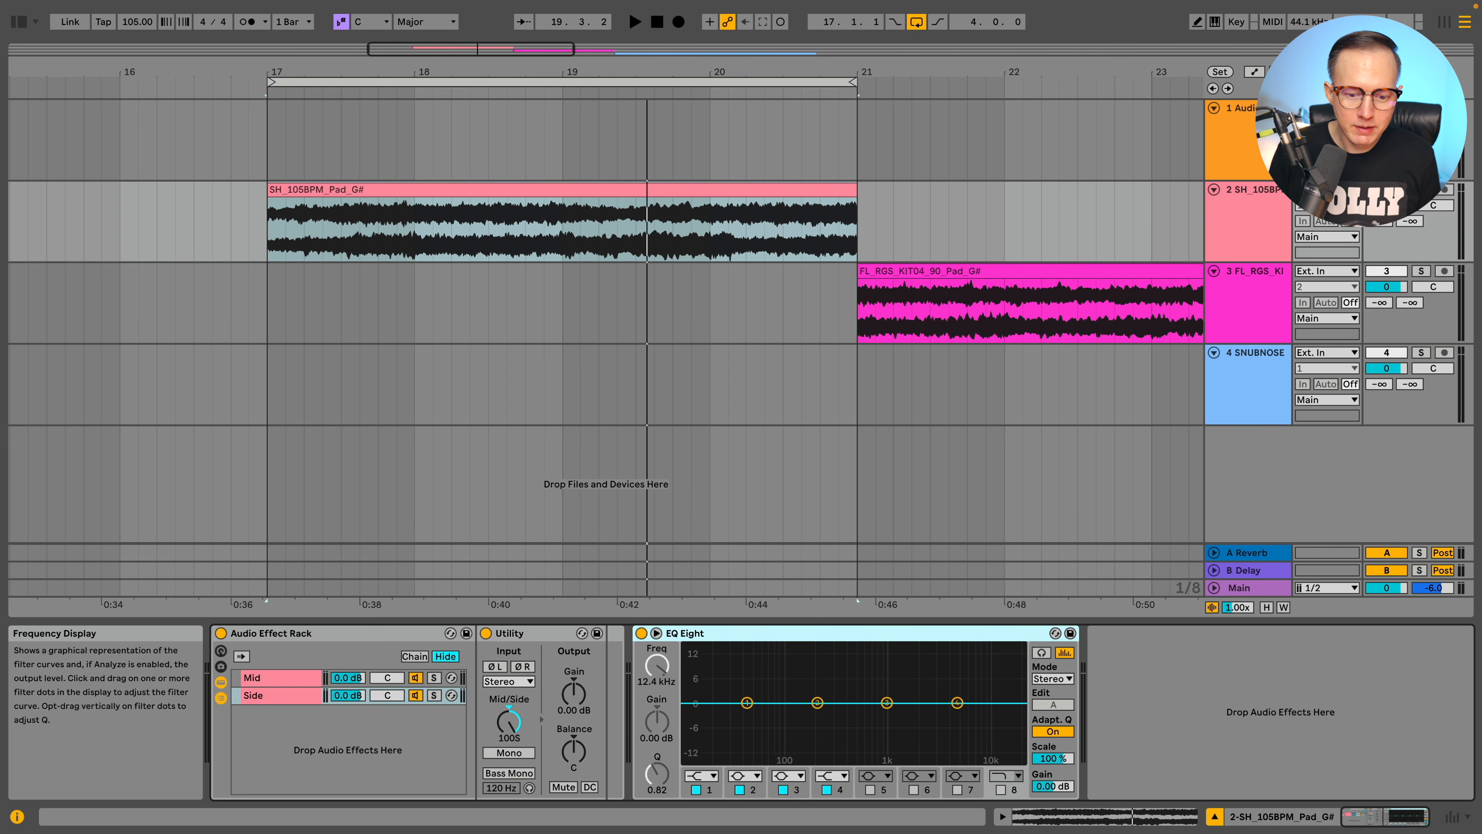
drag(887, 703, 949, 693)
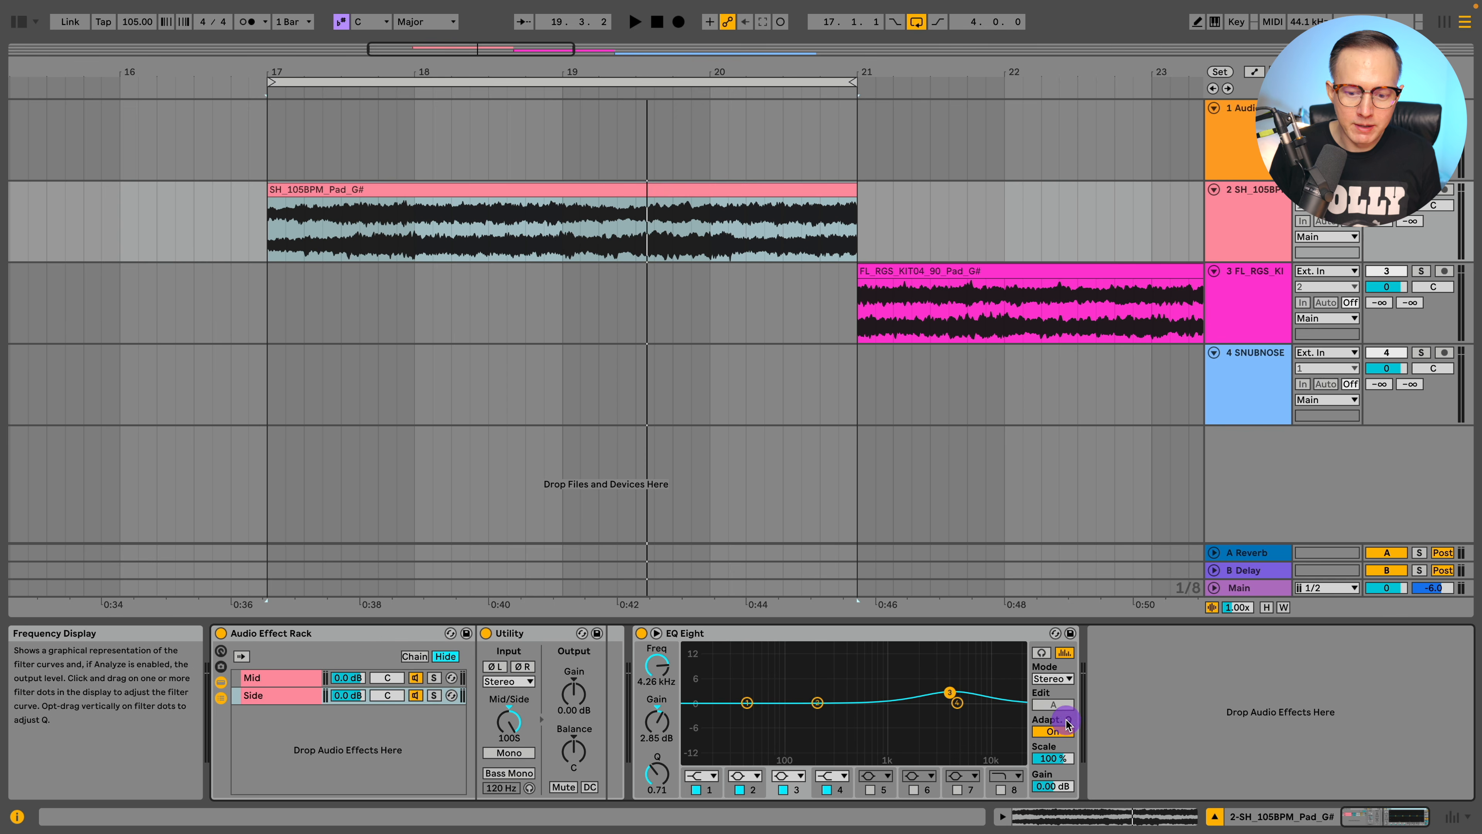
click(1053, 679)
click(1054, 722)
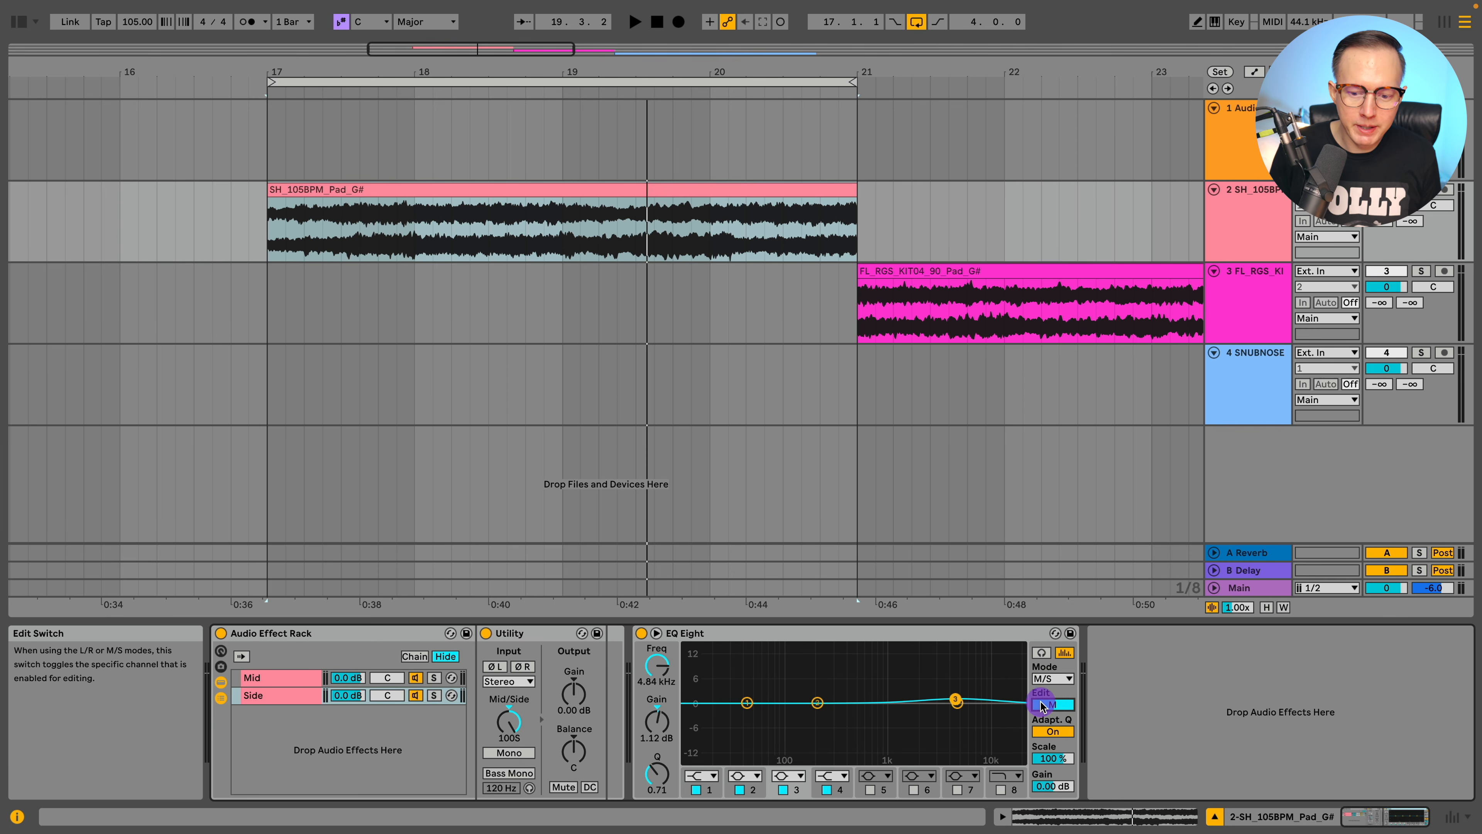
Toggle the EQ Eight's edited channel between mid and side, and return its mode to Stereo.
click(1055, 705)
click(1055, 705)
click(1057, 705)
click(1058, 709)
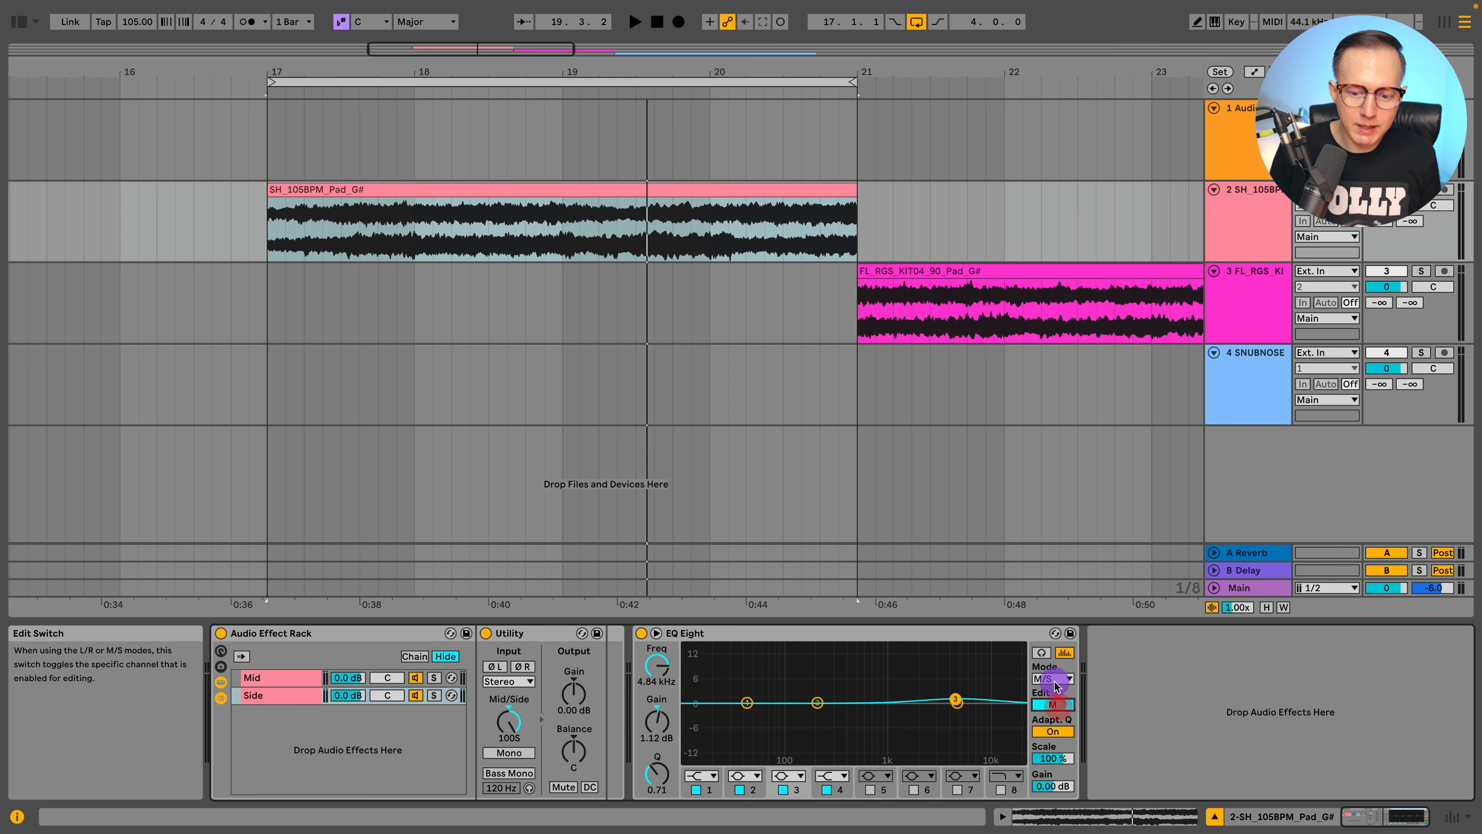
click(1054, 679)
click(1058, 697)
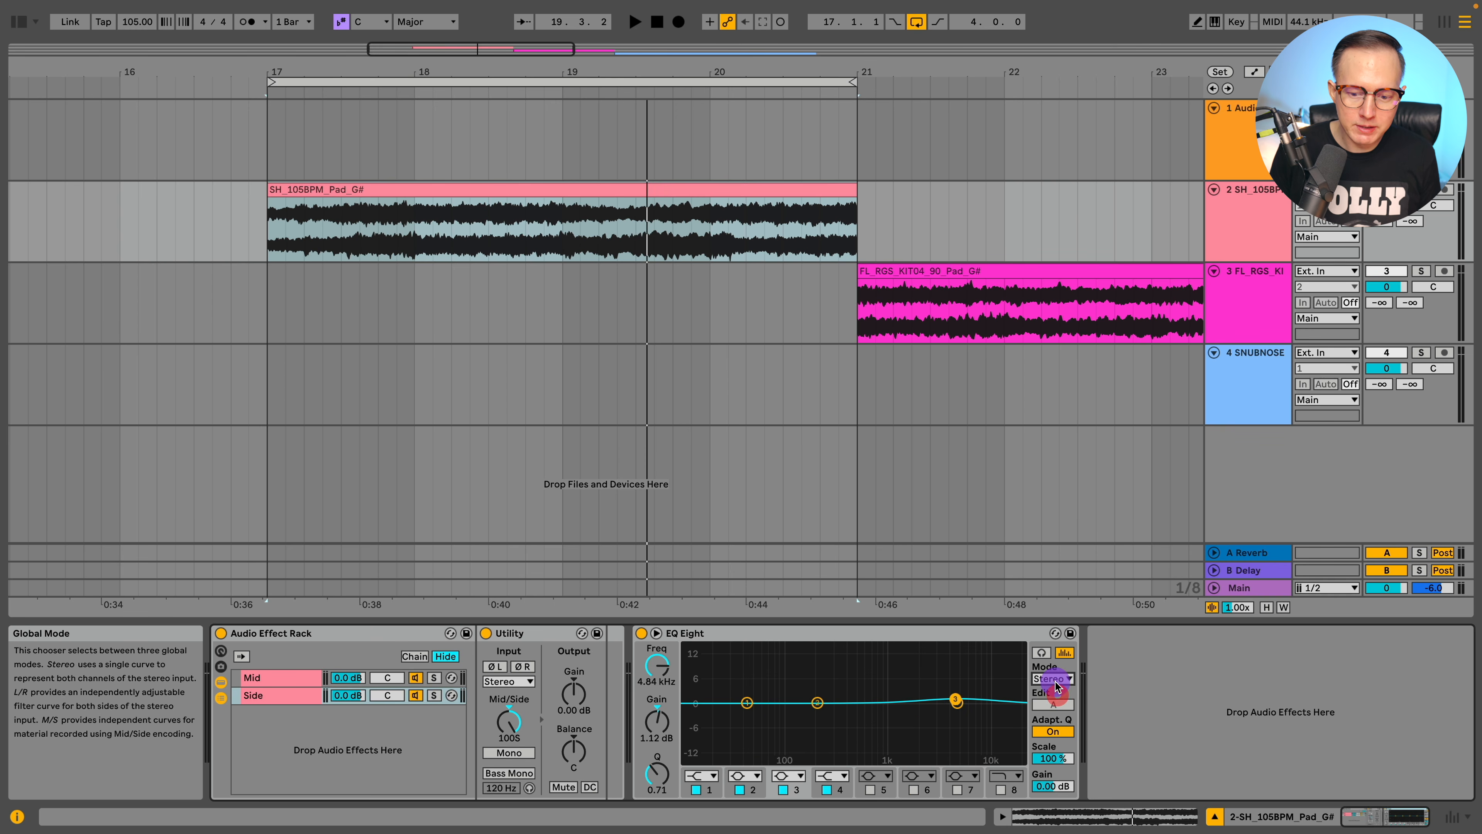
Move the EQ Eight into the rack's Side chain, directly after the Utility.
click(731, 636)
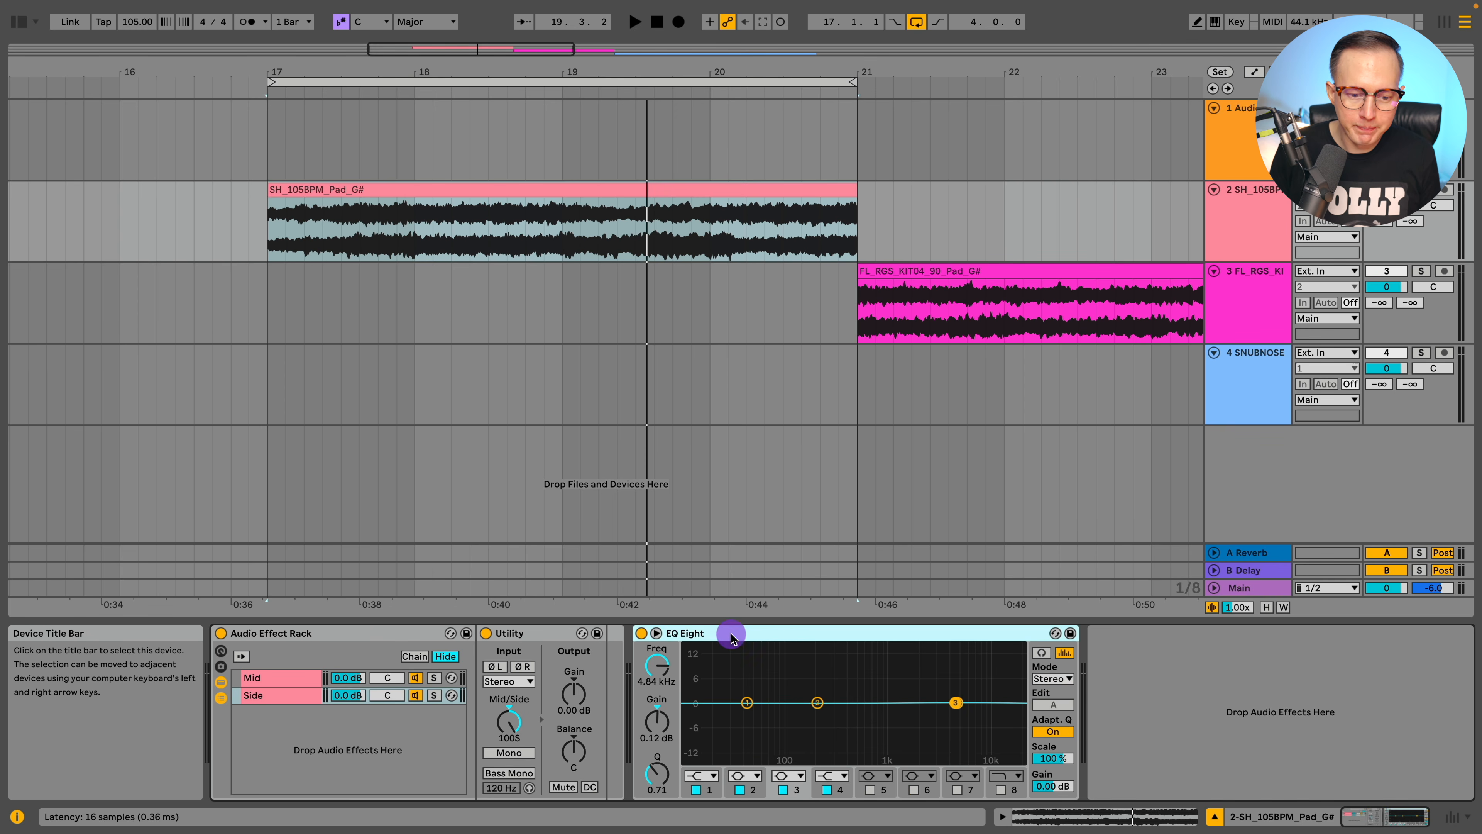
click(263, 697)
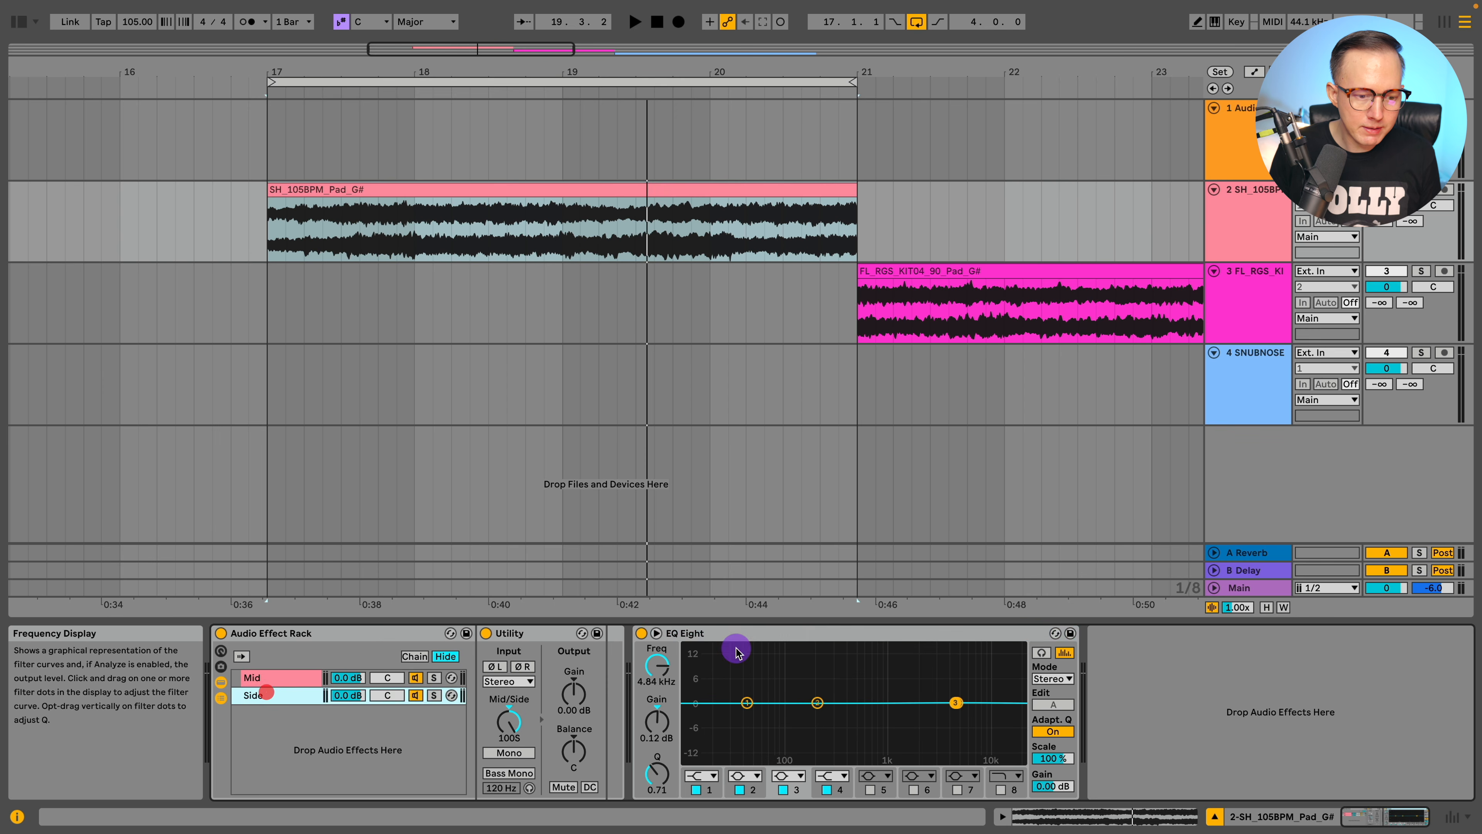
drag(724, 634, 602, 688)
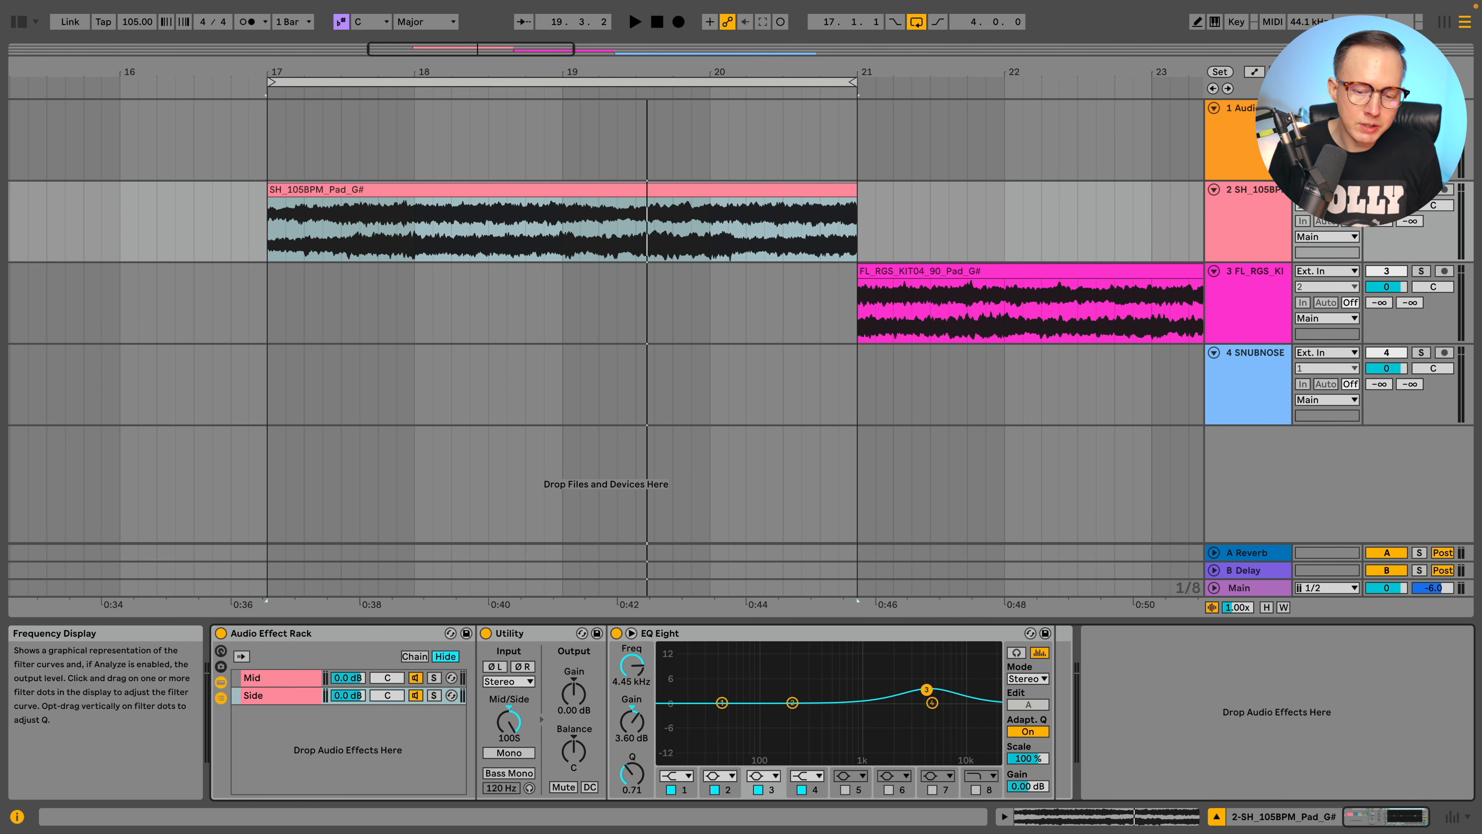
Try a high-cut at about 880 Hz with the eighth band of the Side chain's EQ Eight during playback.
key(space)
drag(919, 695, 856, 714)
click(976, 792)
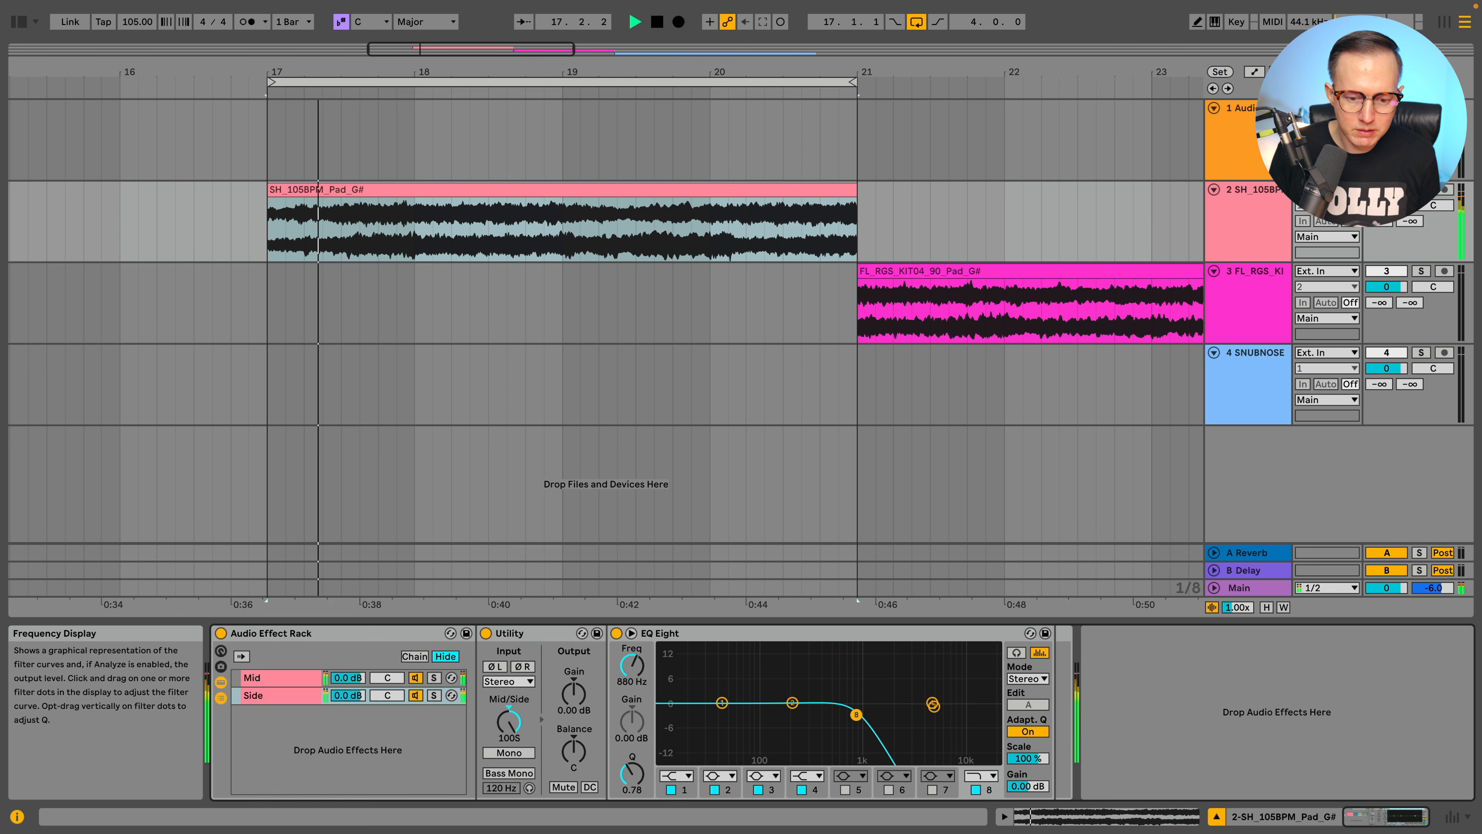
key(space)
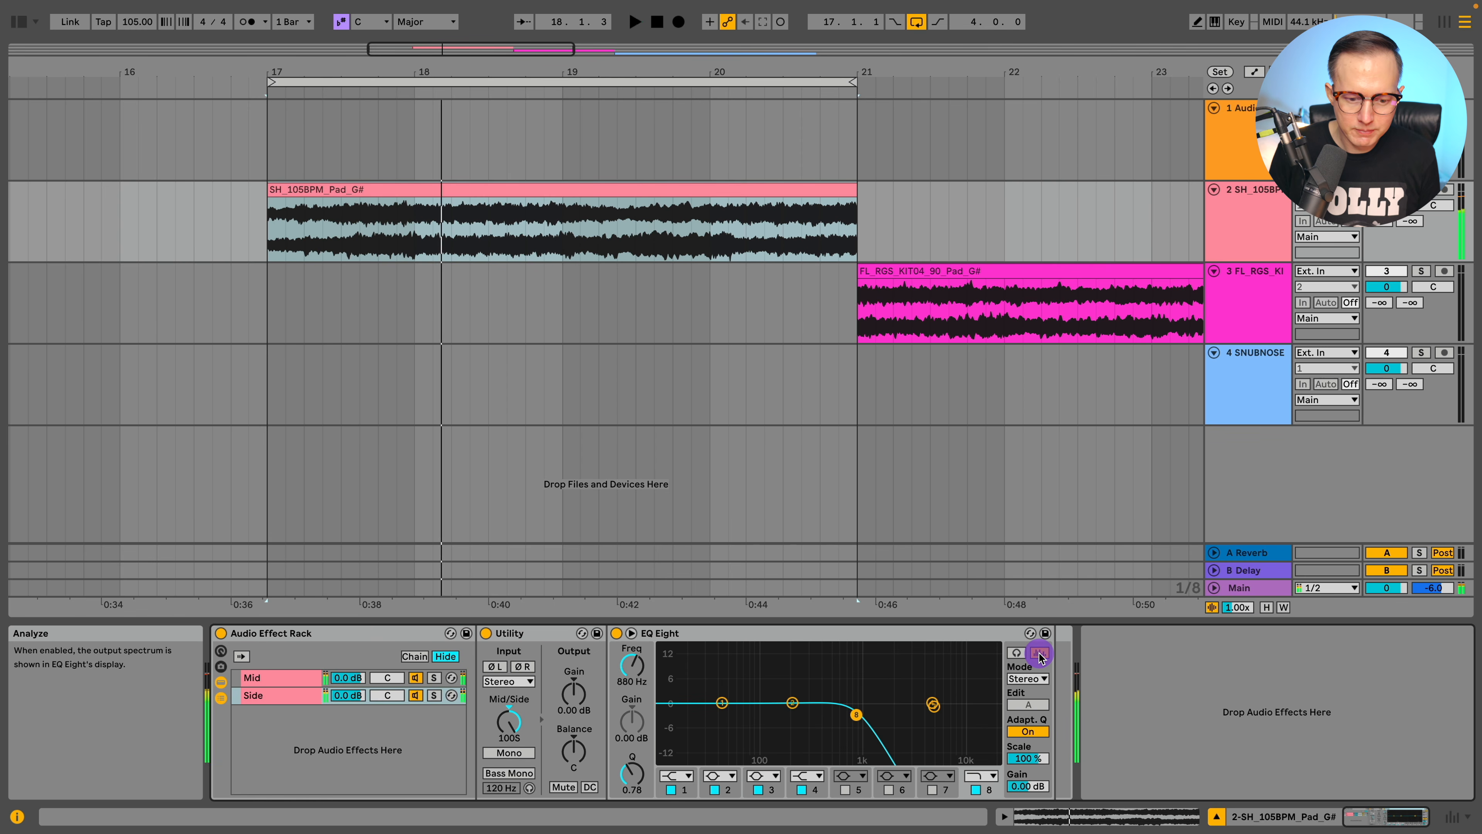
key(space)
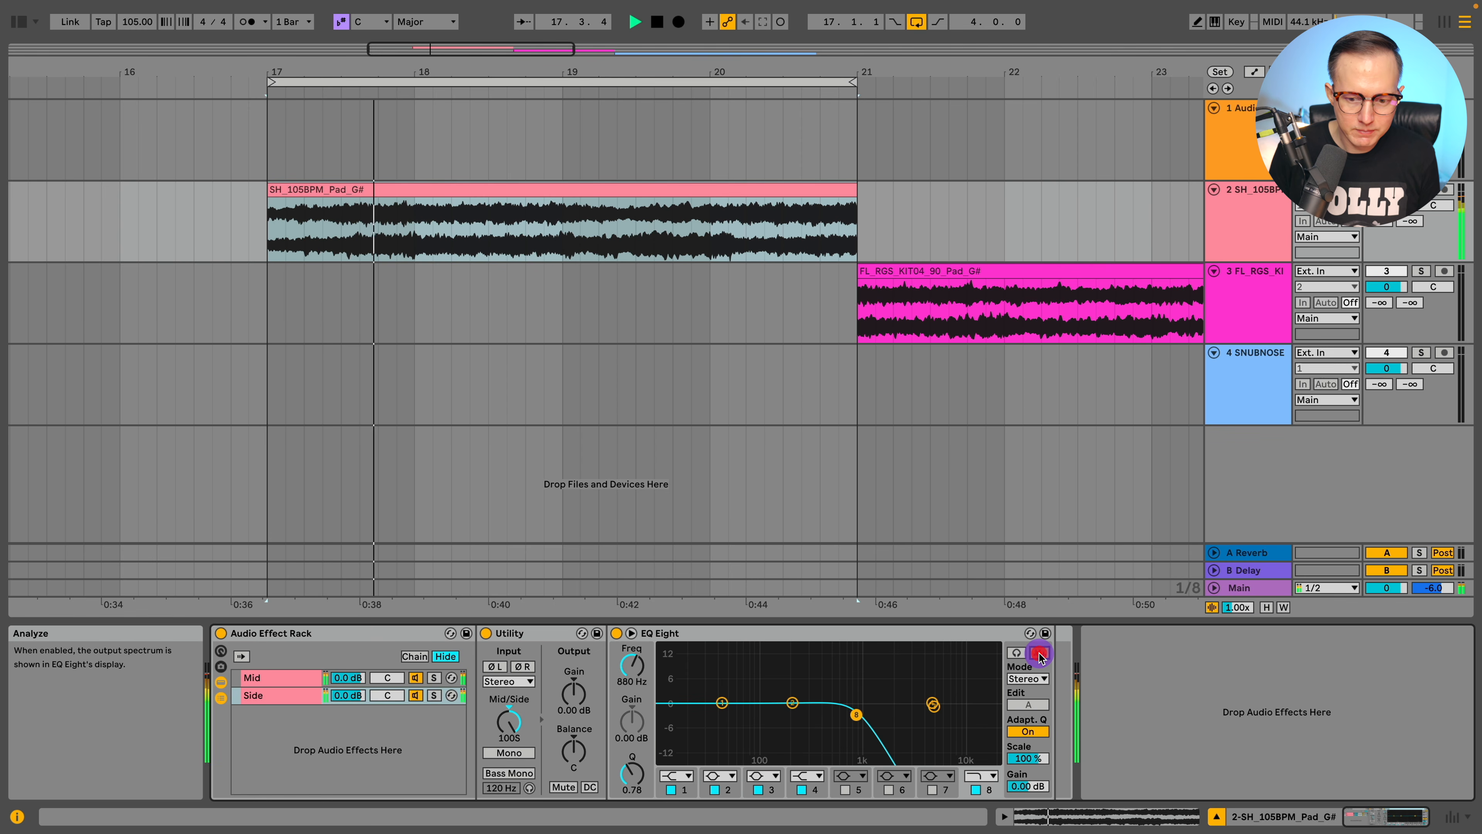
key(space)
click(1039, 653)
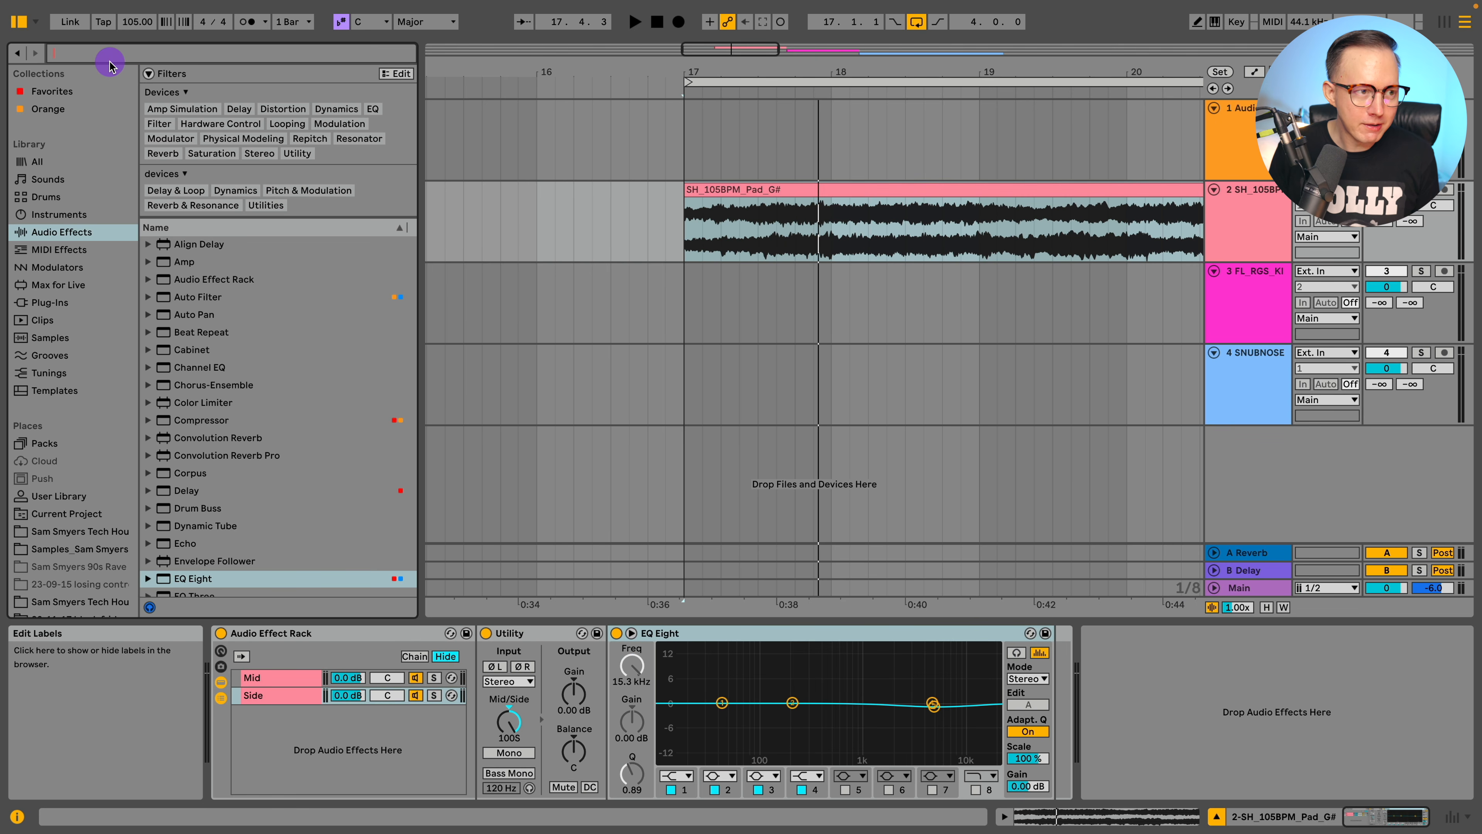
Search for "satur", insert Saturator between the Utility and EQ Eight in the Side chain, and hide the browser.
text(satur)
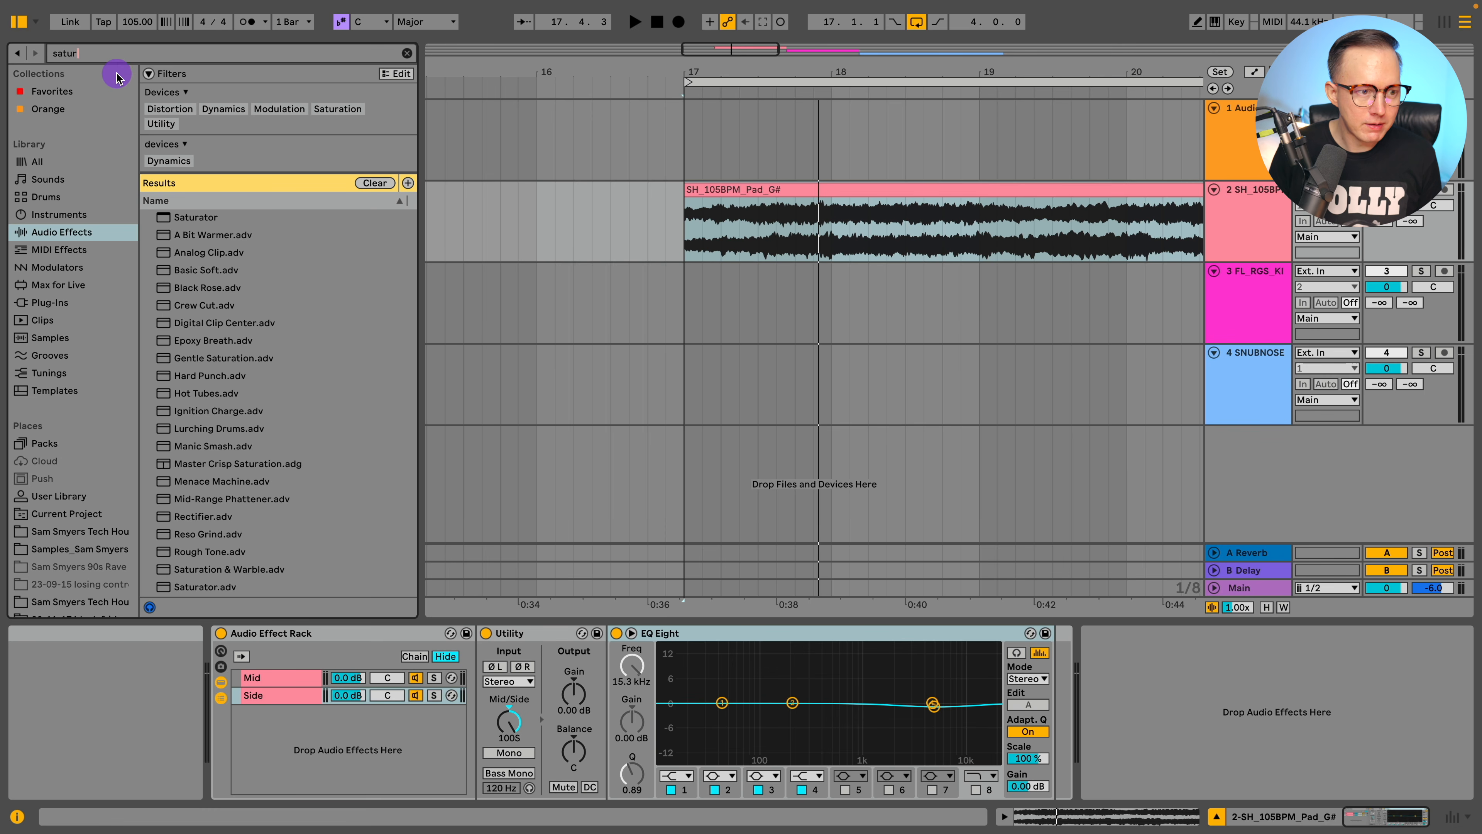
drag(197, 217, 617, 689)
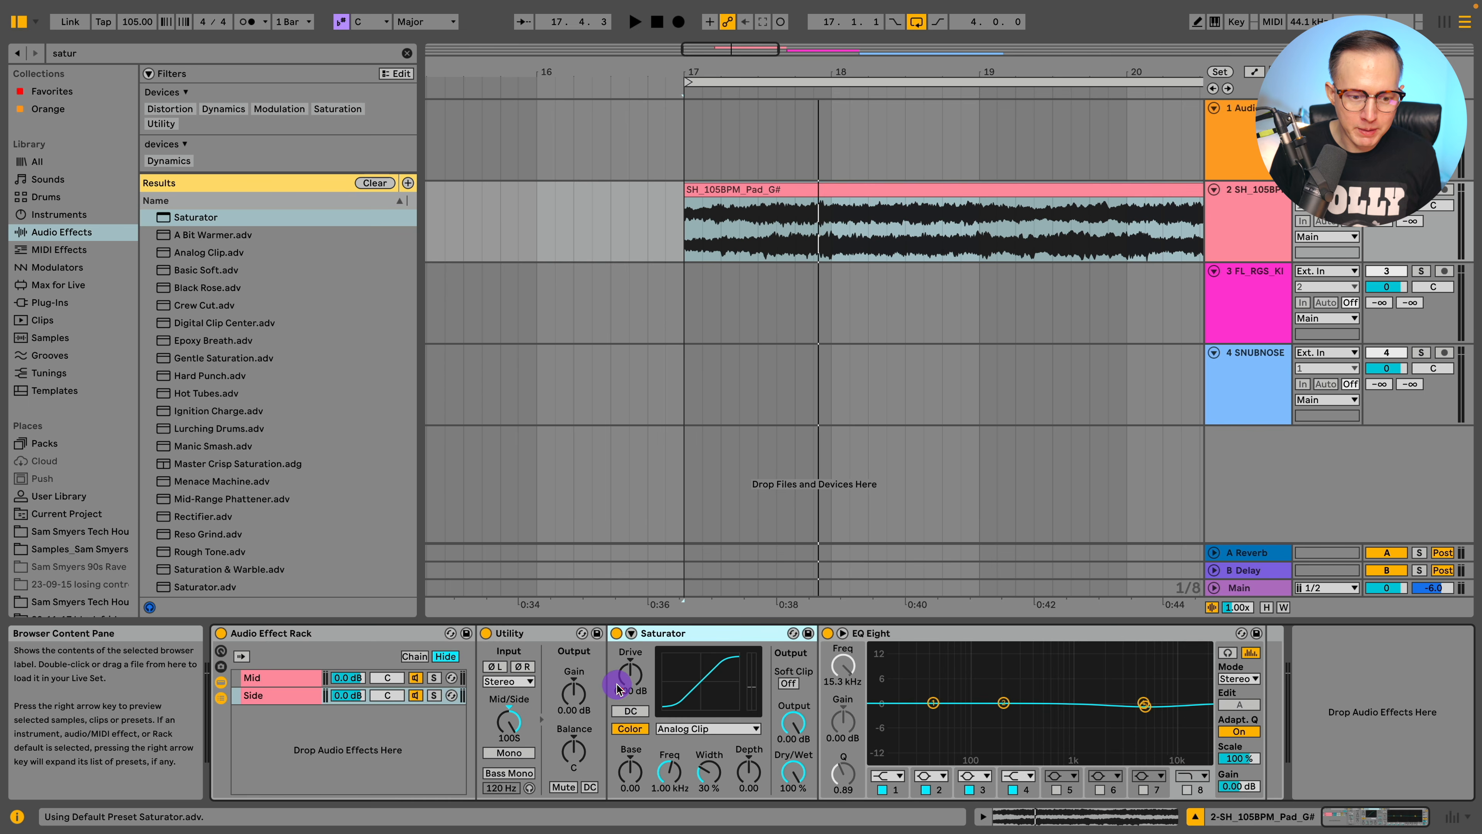
click(620, 689)
click(15, 23)
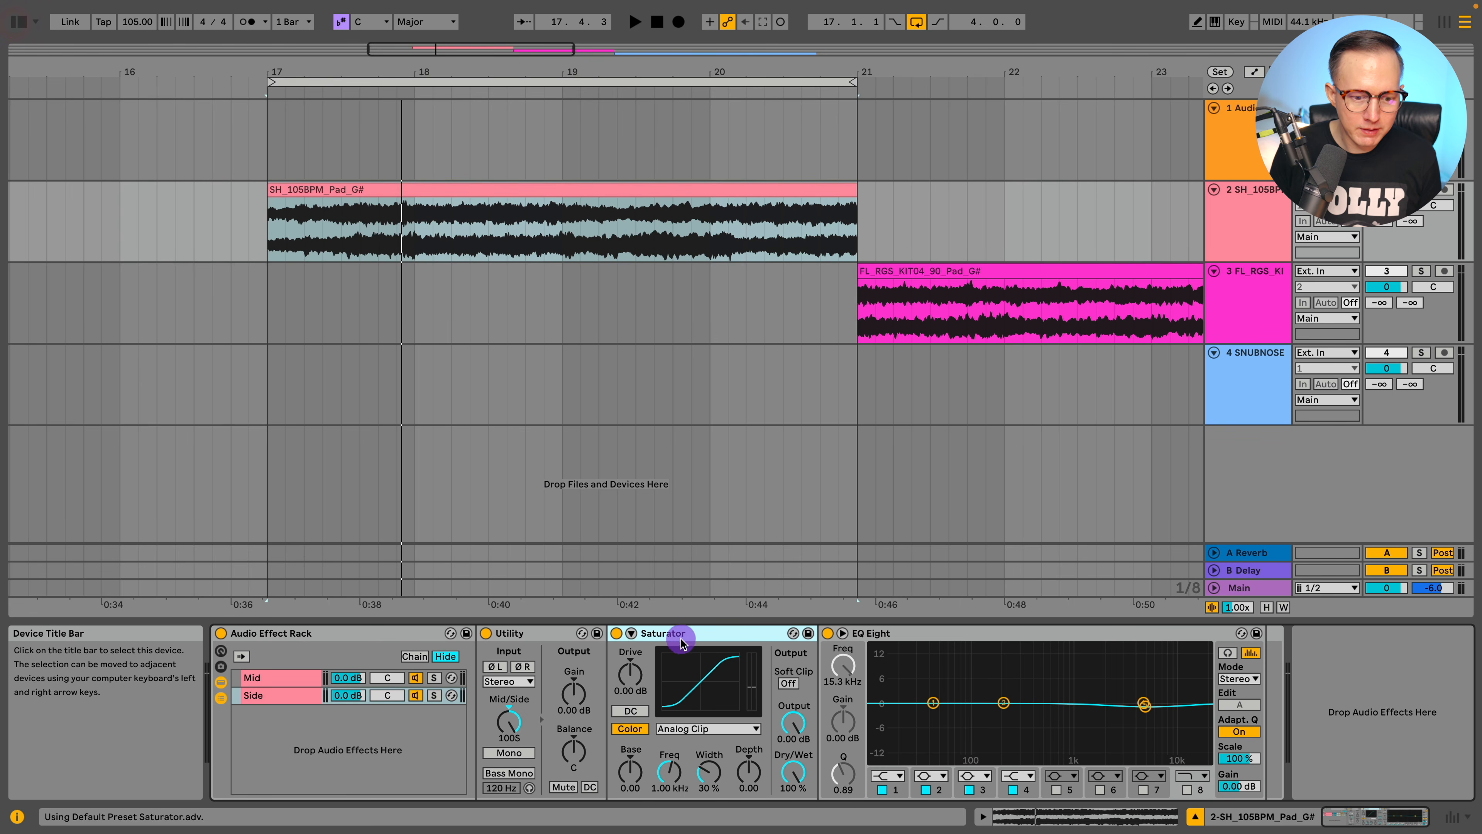
Raise the Saturator's drive to 4.00 dB while playing back the pad.
mouse_move(641, 669)
mouse_down()
mouse_move(641, 648)
mouse_move(636, 677)
mouse_up()
key(space)
key(space)
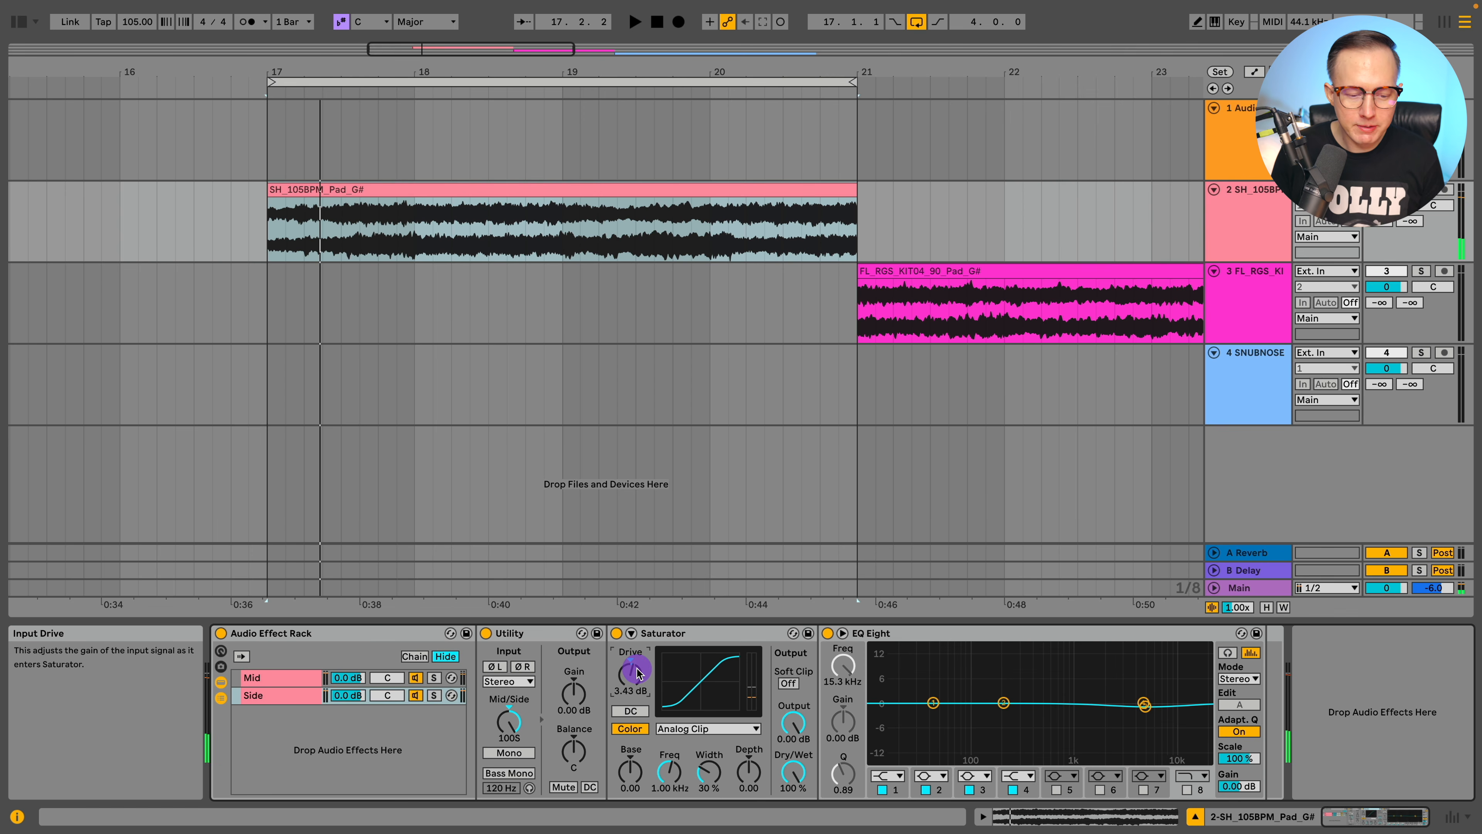
key(space)
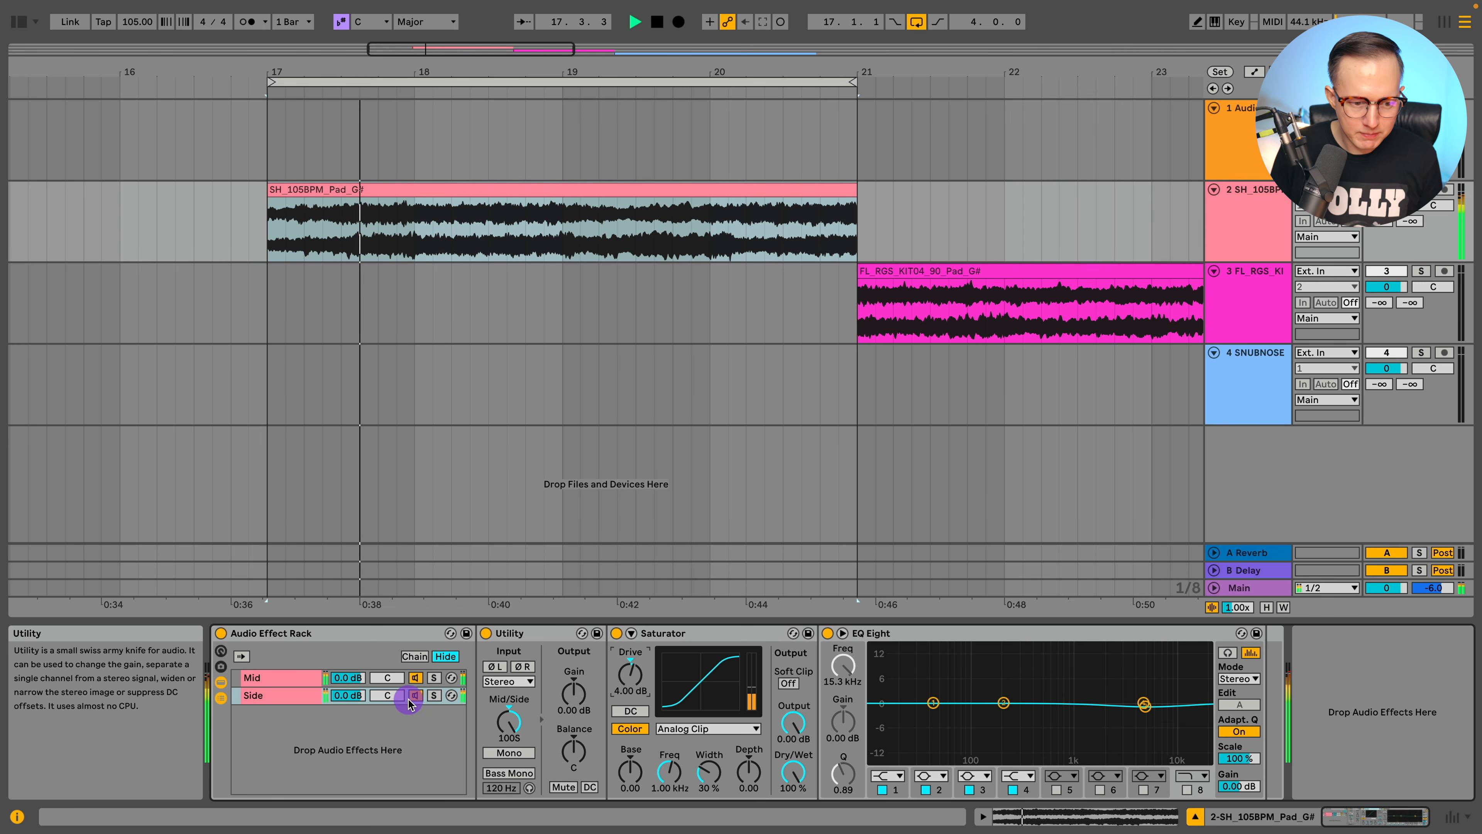
Lower the Saturator's output to -3.14 dB with the Side chain temporarily soloed, comparing the sound with the Saturator bypassed.
click(435, 695)
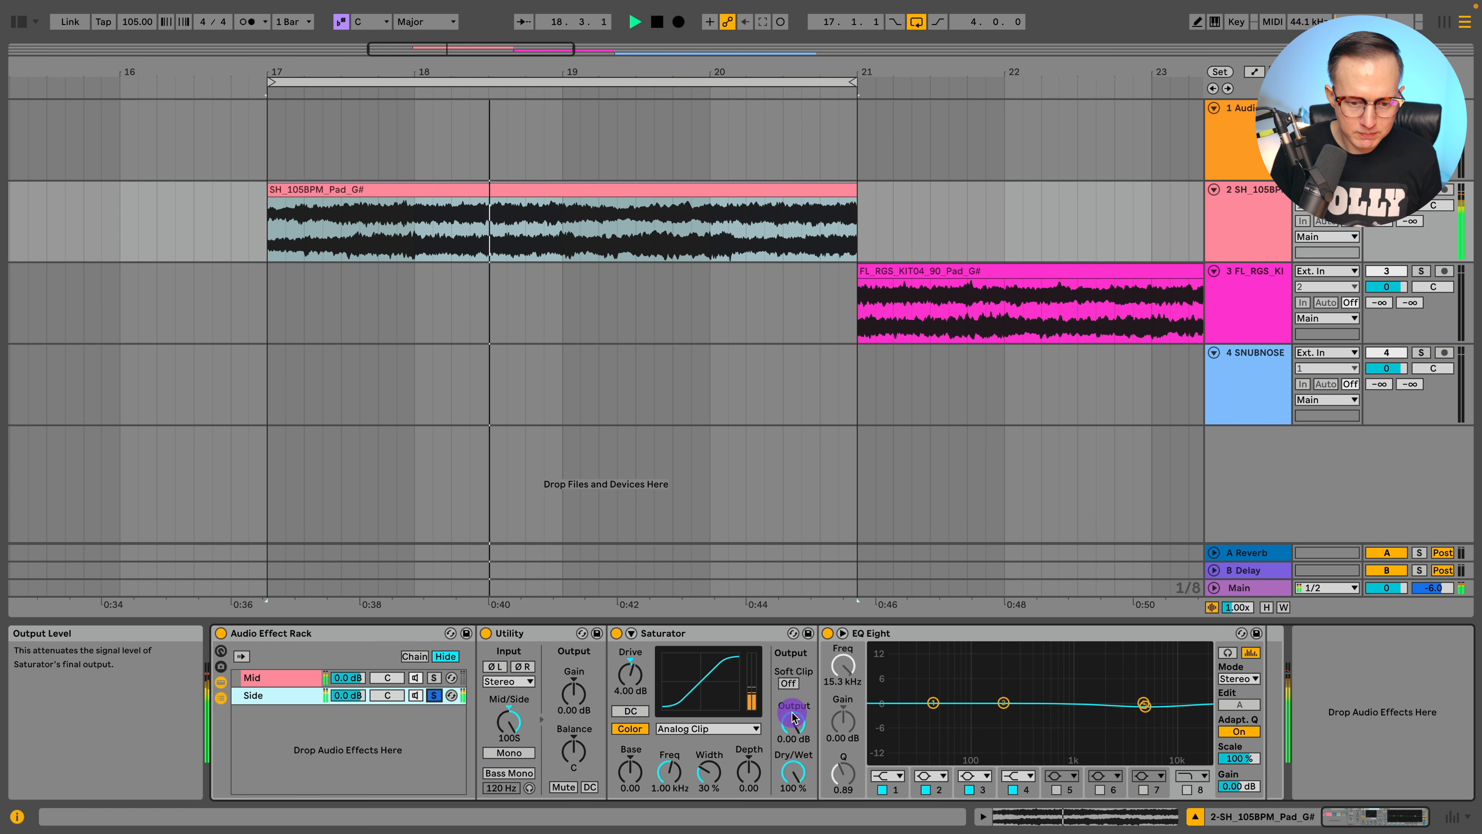
drag(794, 723, 793, 737)
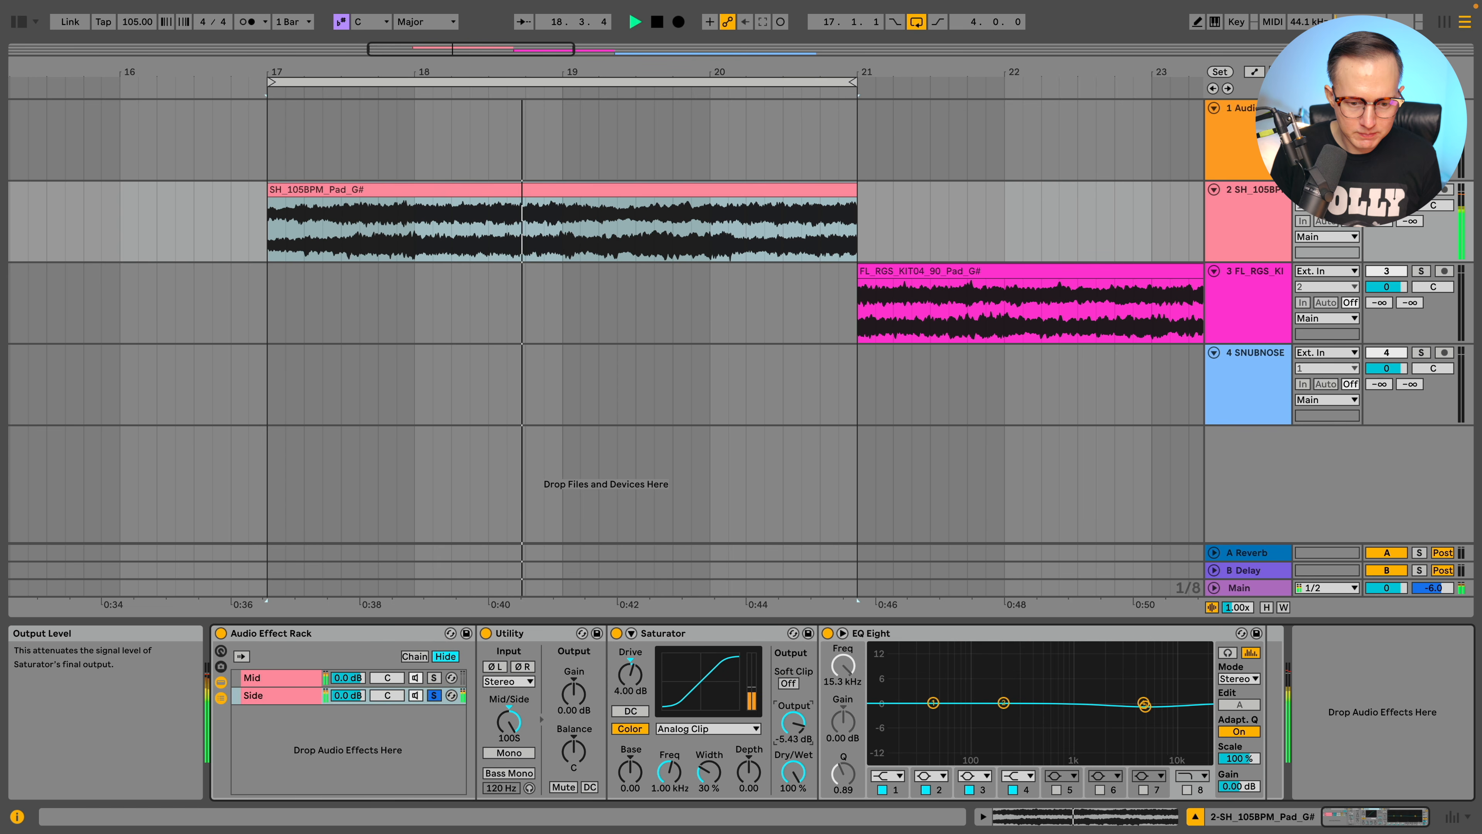
click(616, 633)
click(616, 633)
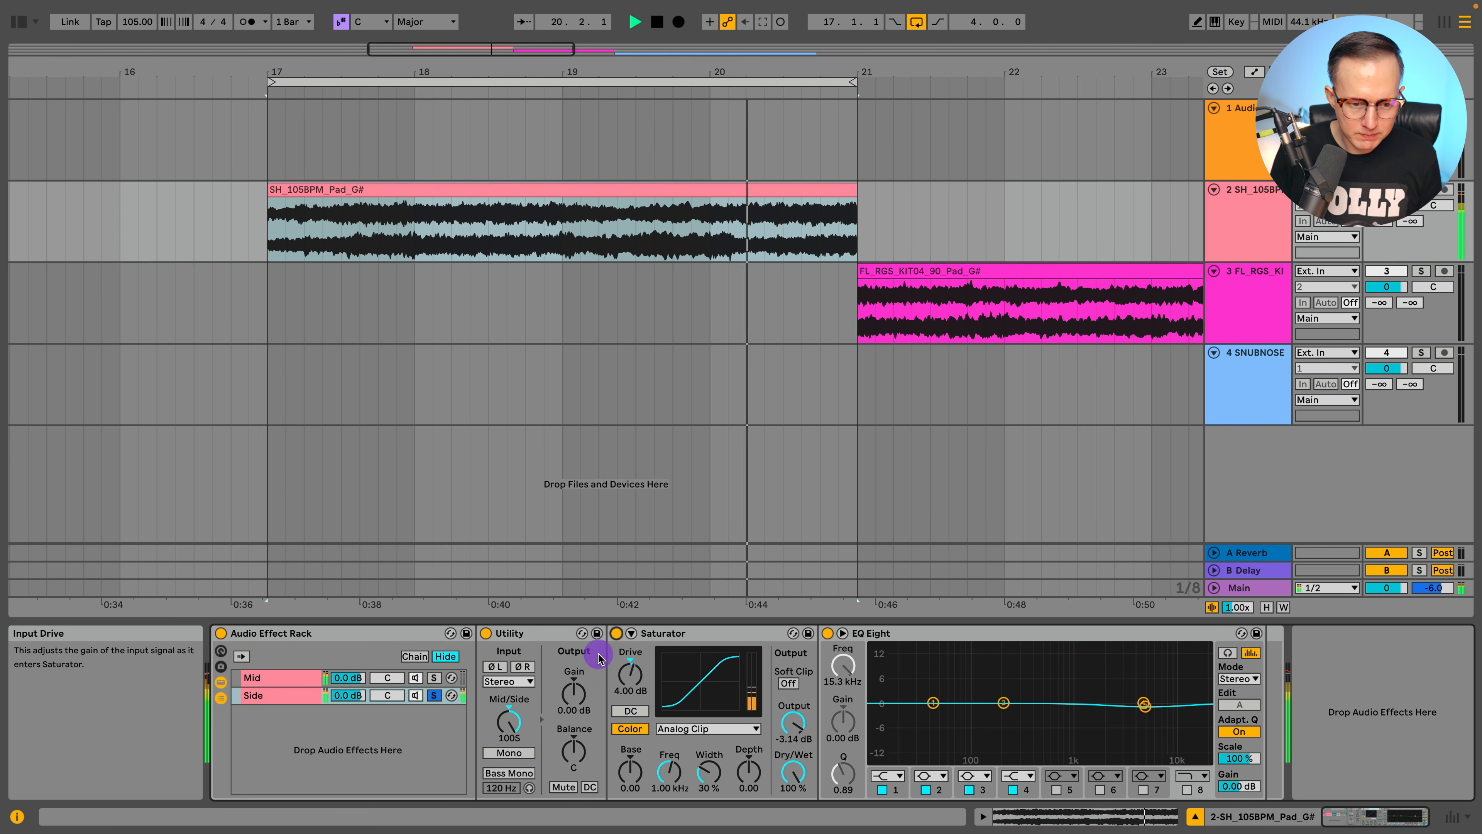
click(434, 695)
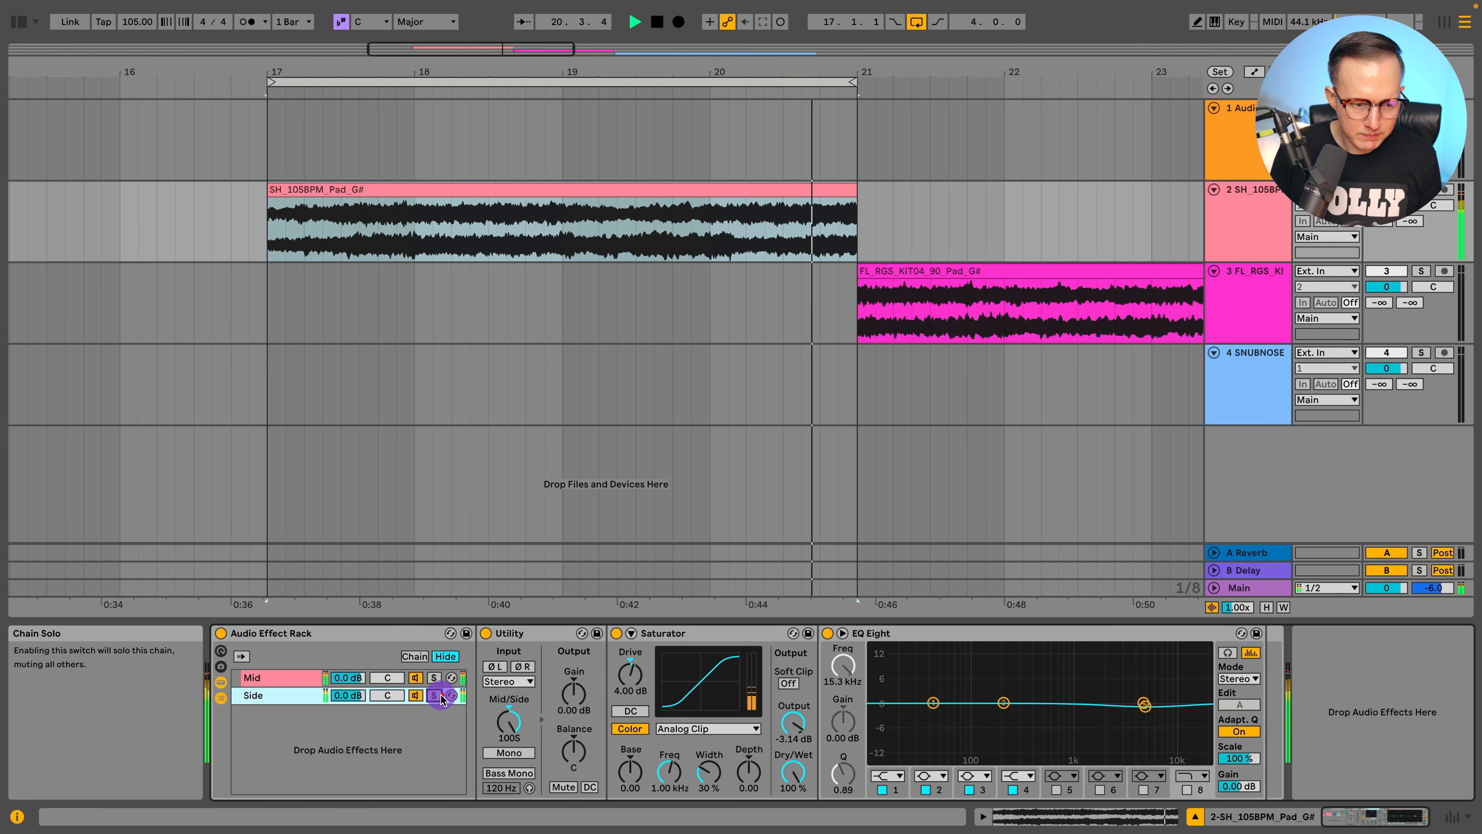
Boost the Side EQ Eight's third band 3.60 dB at 5.27 kHz and raise the Utility's gain to 2.00 dB, comparing with the rack bypassed.
click(215, 638)
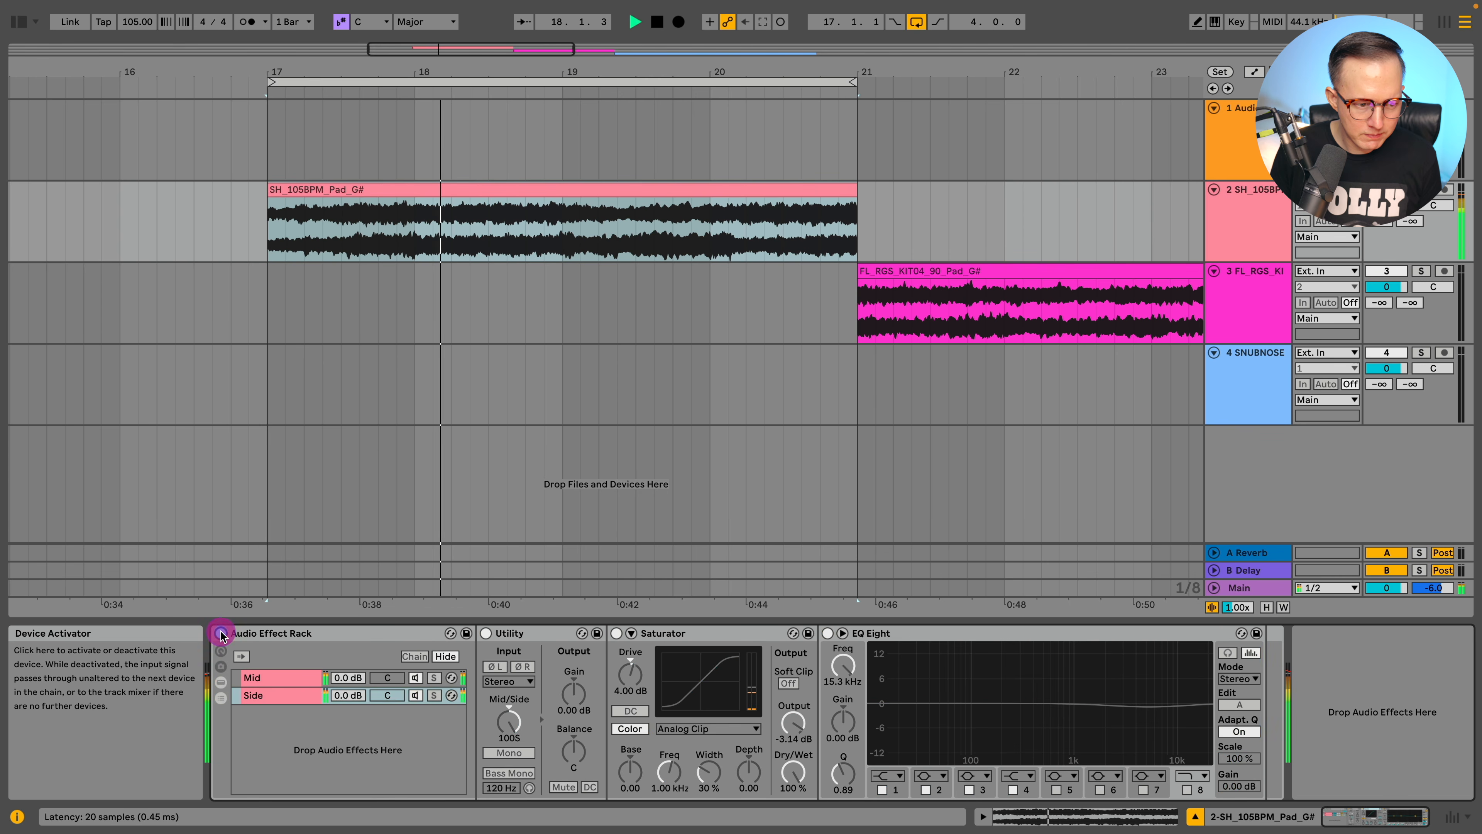
drag(1144, 707, 1145, 689)
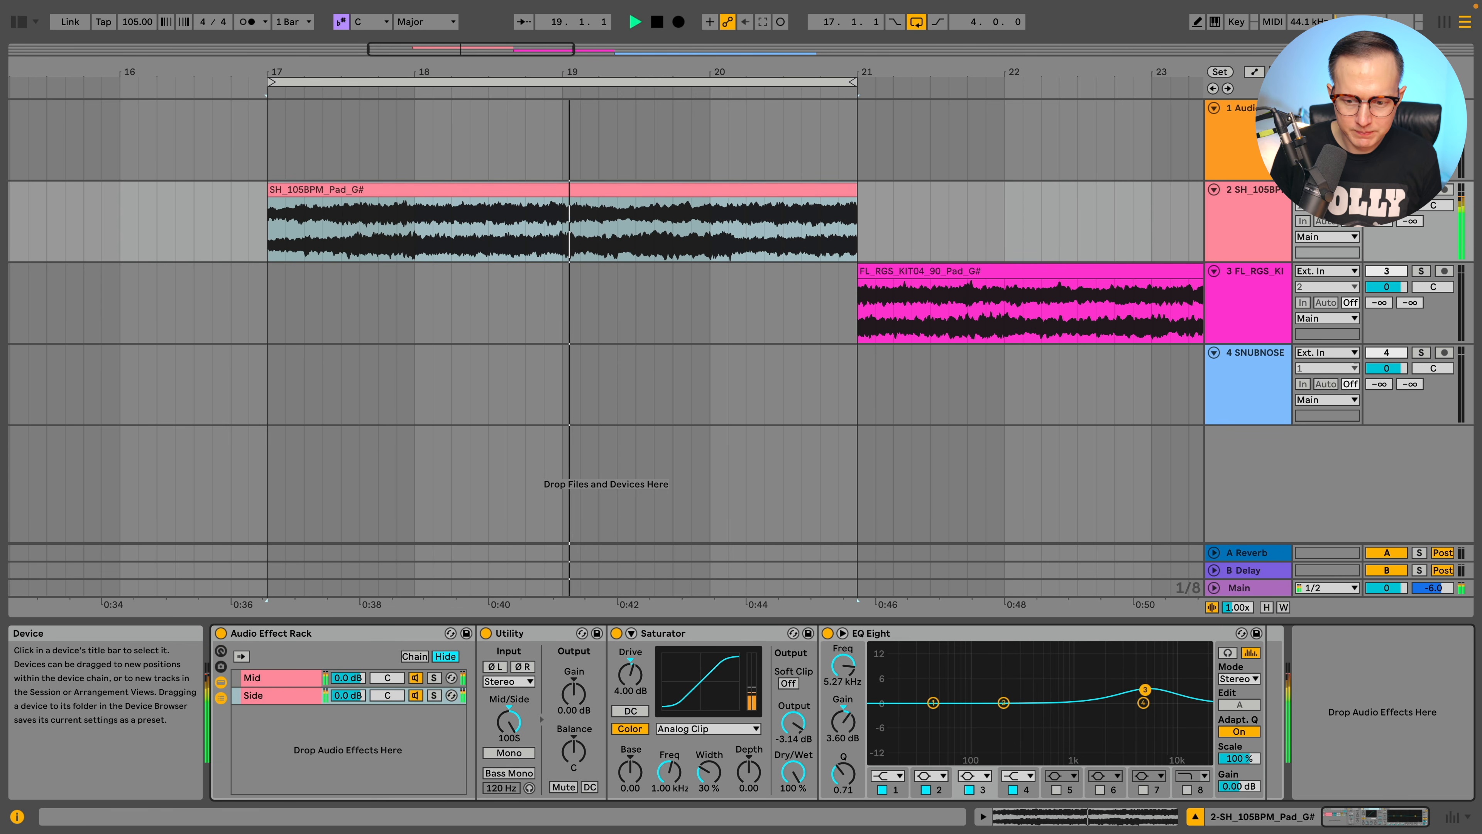
click(220, 634)
click(221, 634)
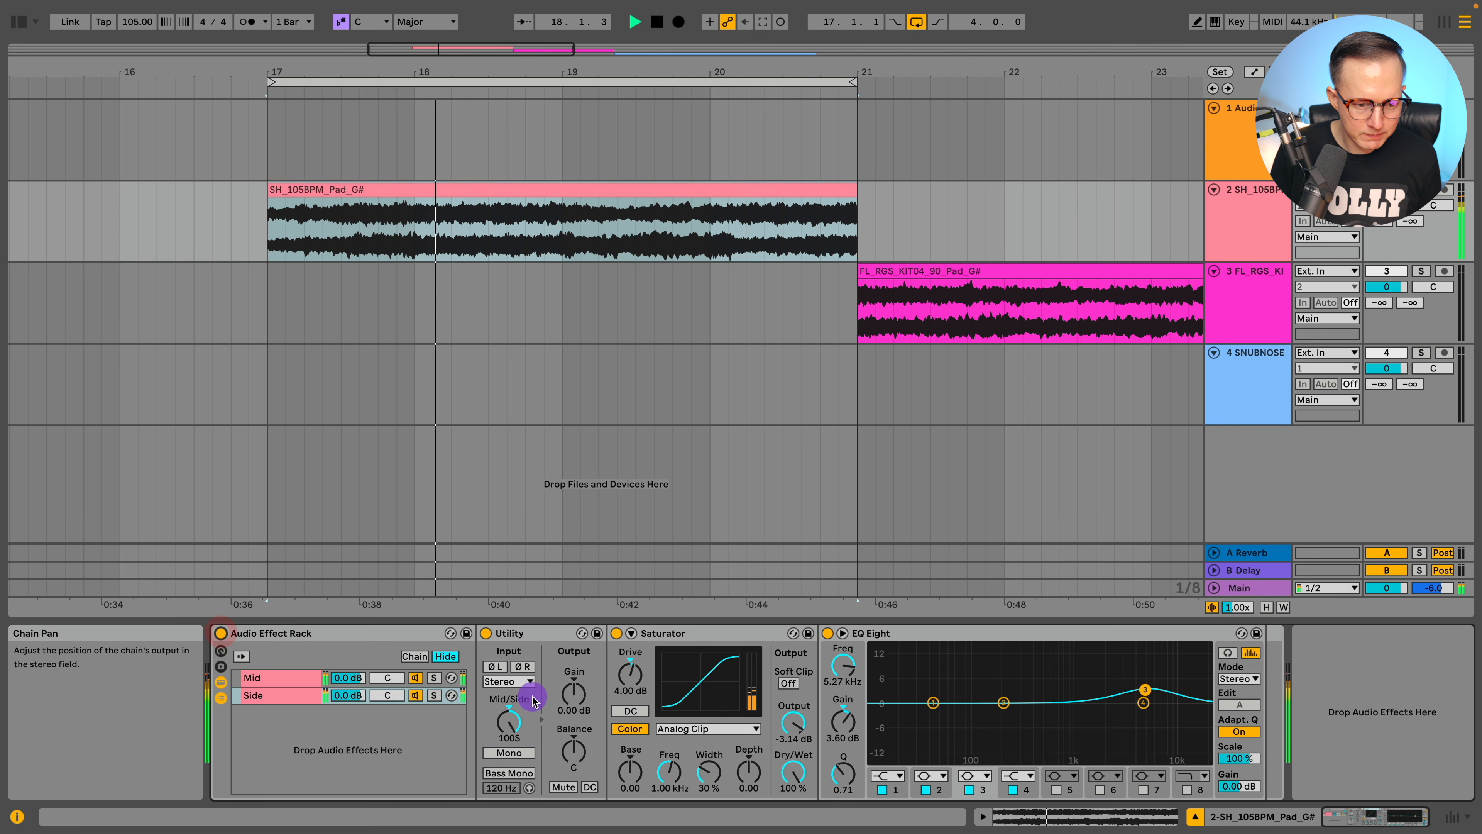
drag(577, 695, 575, 694)
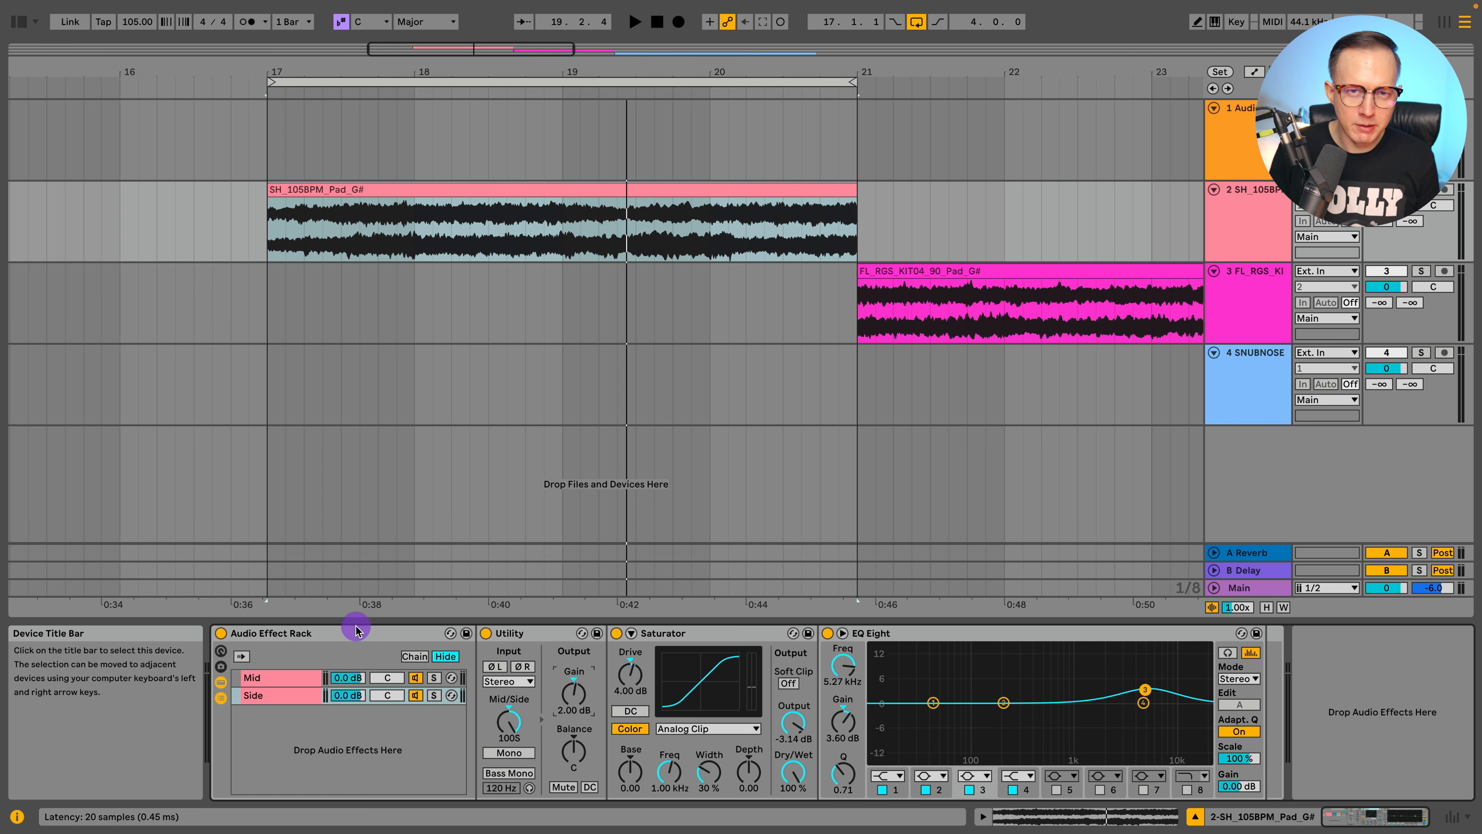
Review the device contents of the rack's Mid and Side chains, ending on the Mid chain.
click(366, 633)
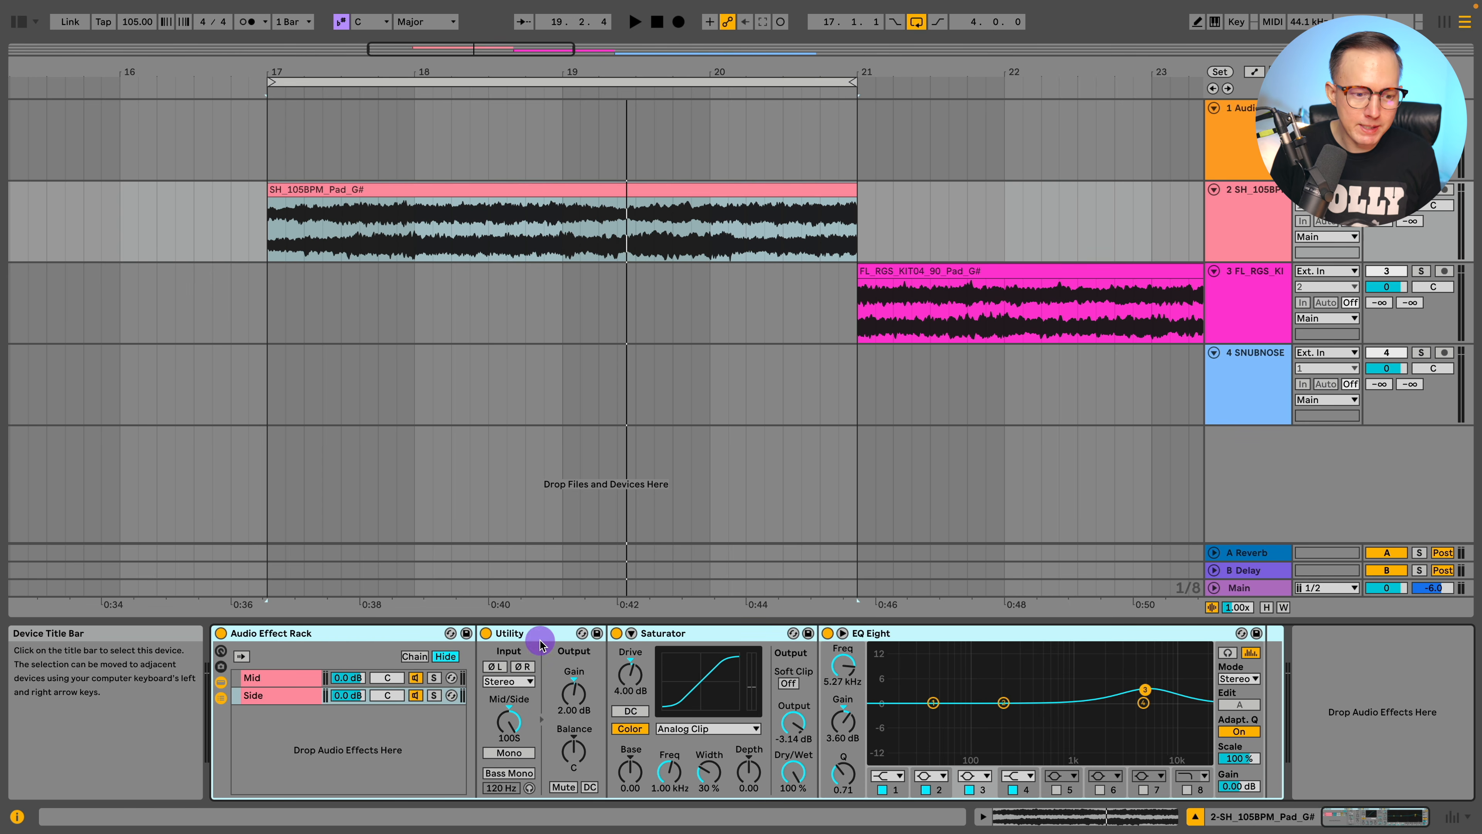
click(298, 688)
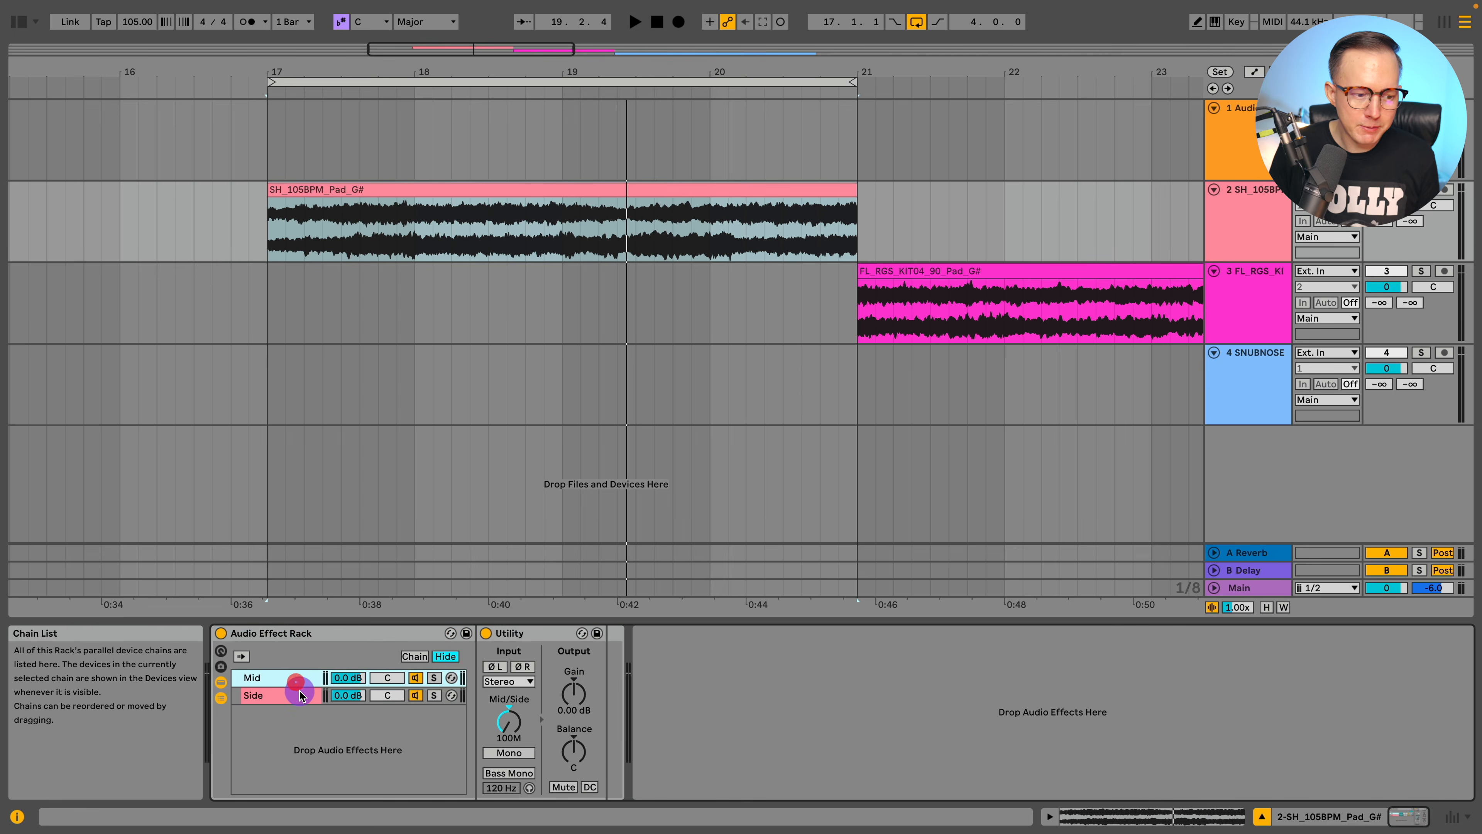
click(296, 679)
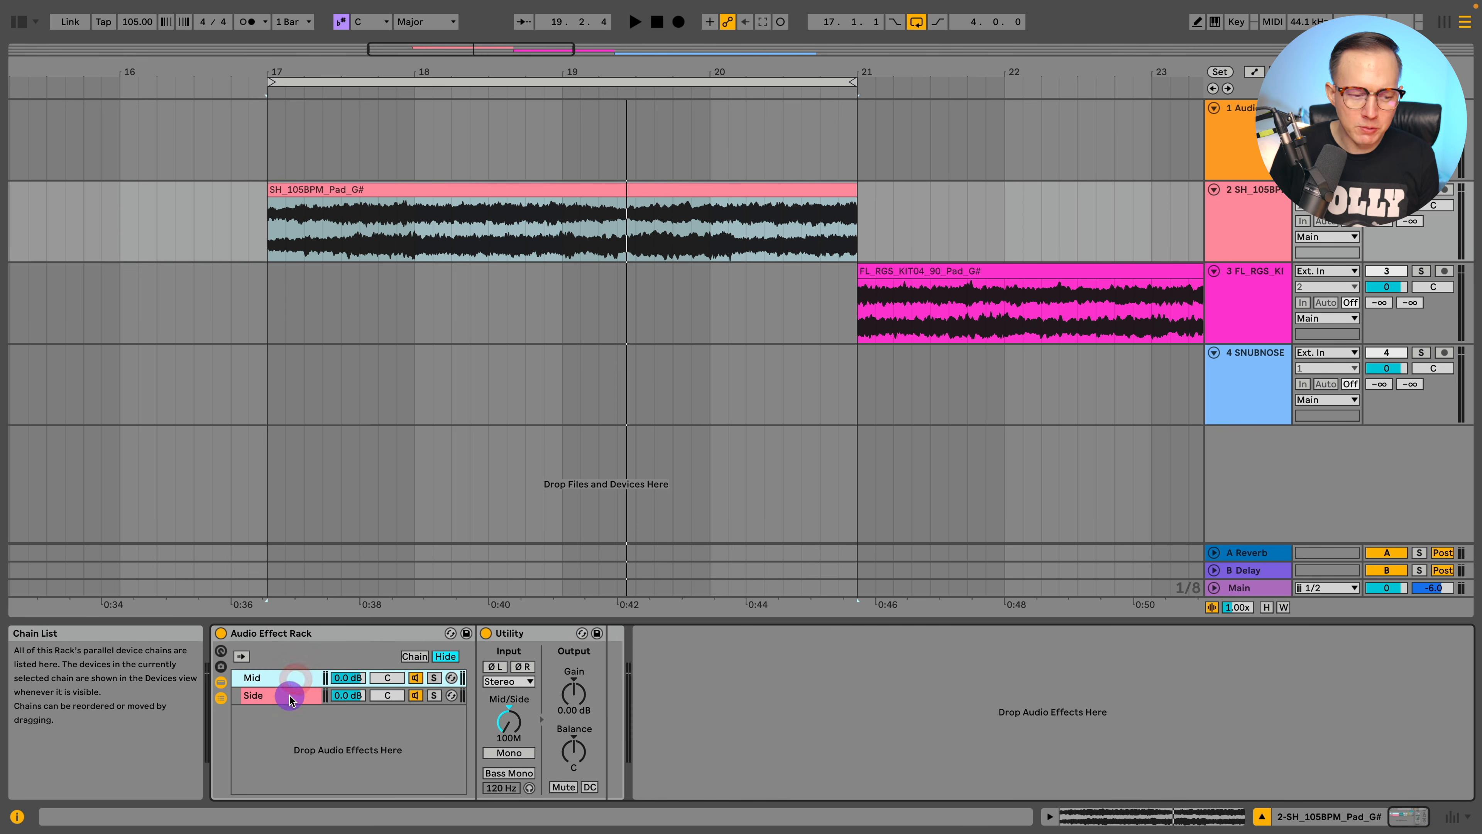
click(292, 699)
click(293, 684)
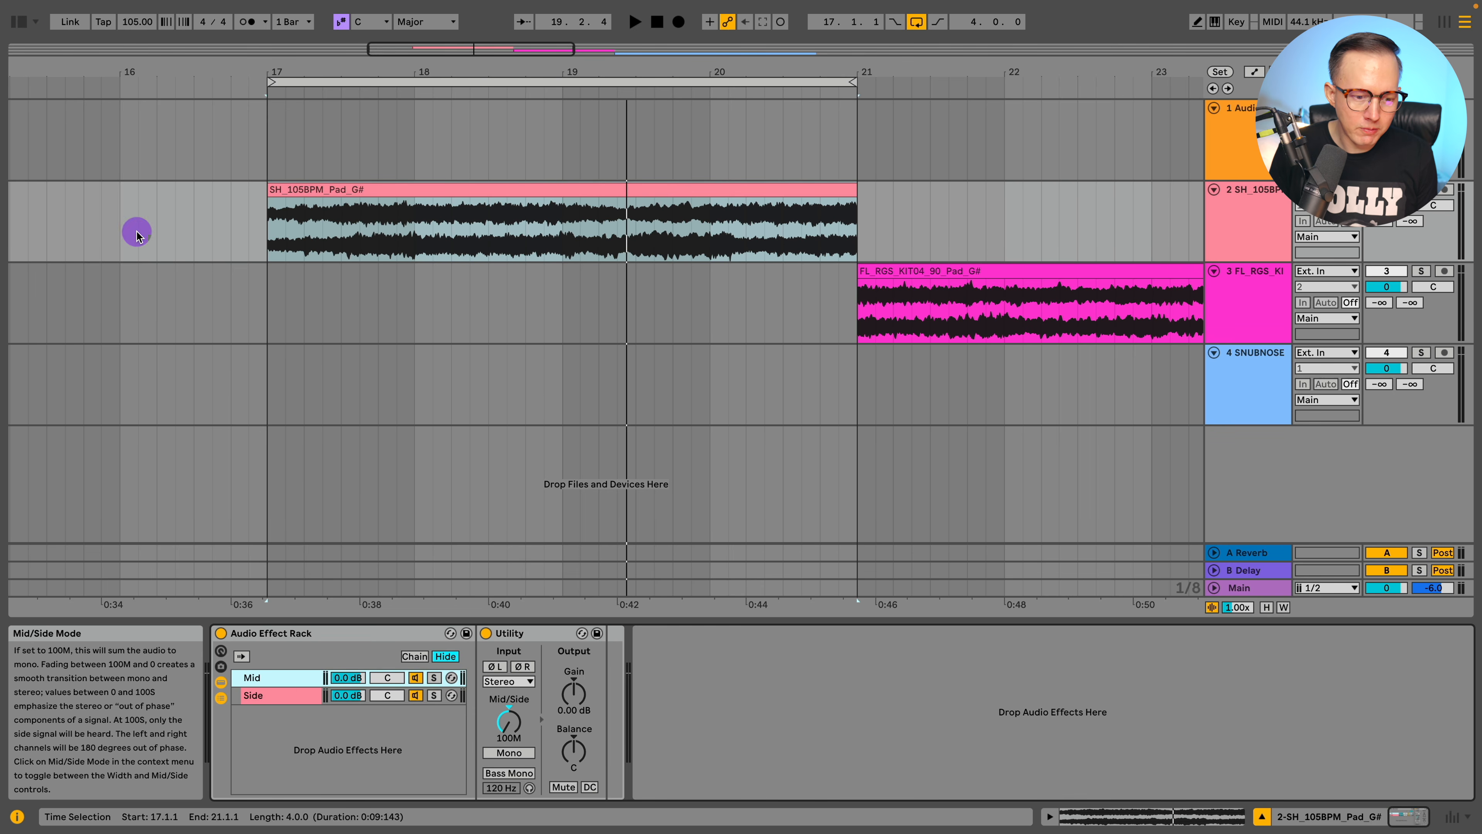
Add the Saturator preset A Bit Warmer after the Mid chain's Utility, solo the chain and compare the pad with the preset bypassed.
click(26, 23)
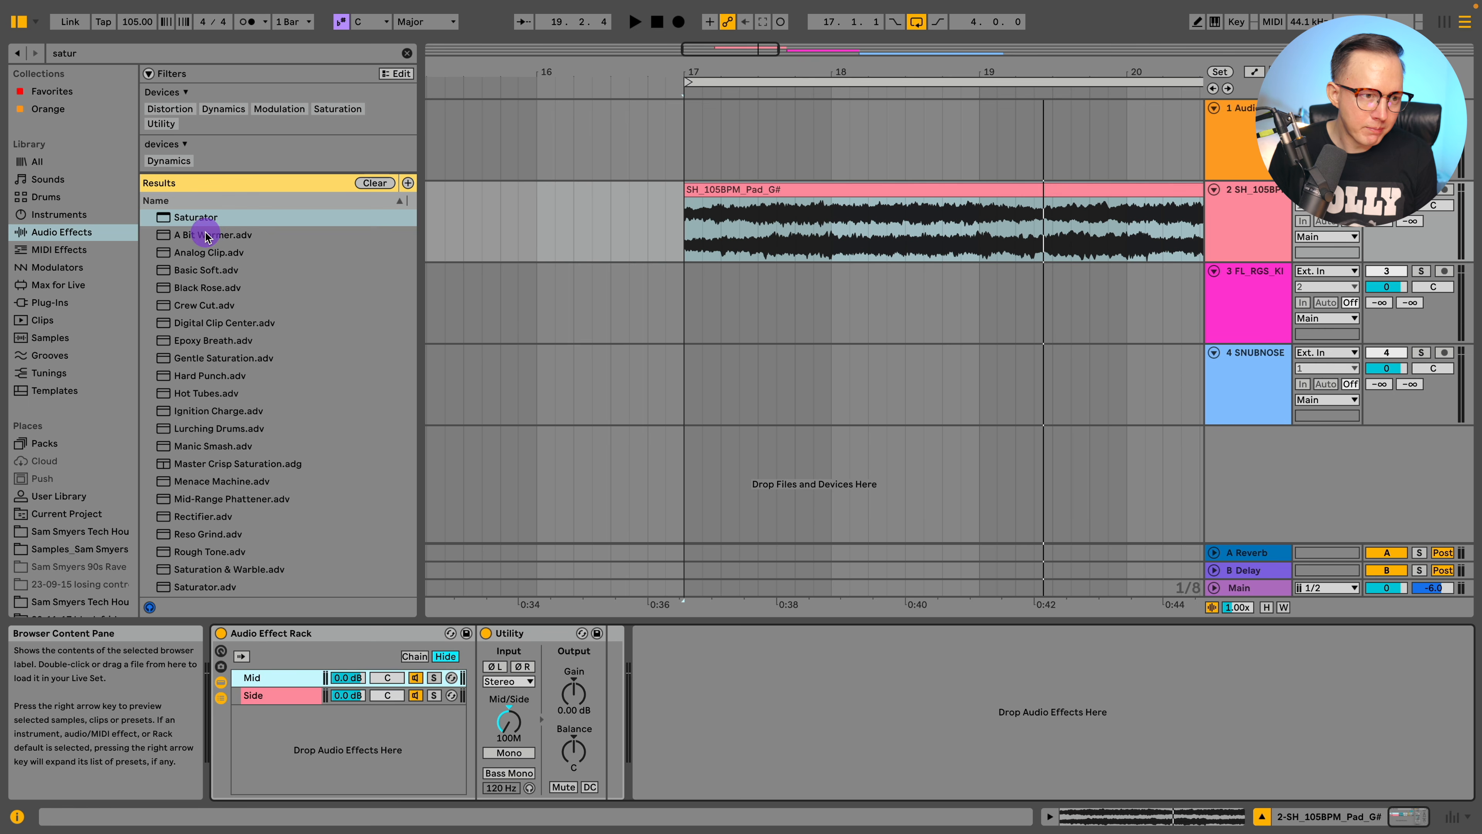
drag(205, 236, 577, 695)
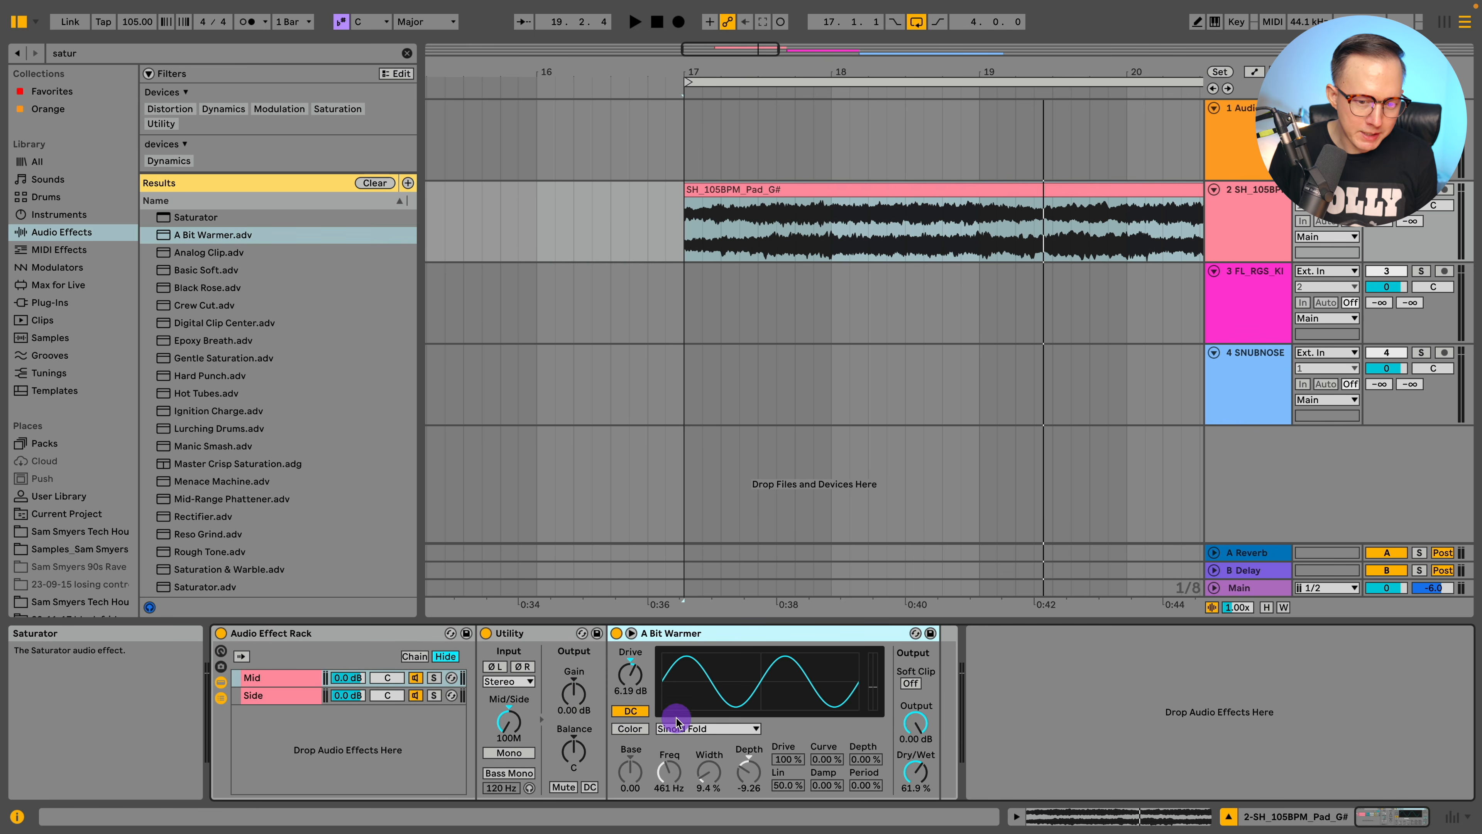
click(433, 678)
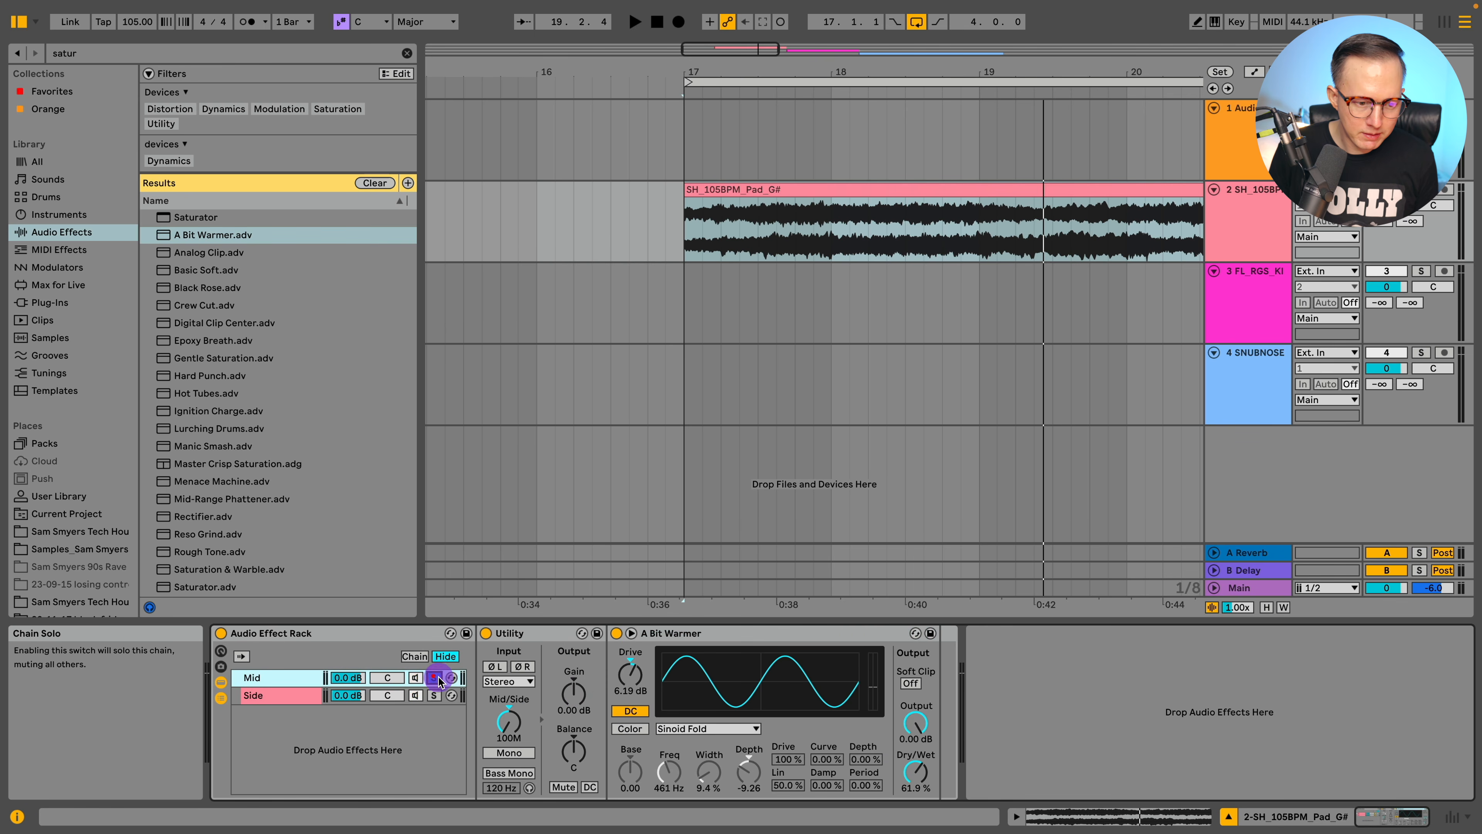
key(space)
click(617, 633)
click(617, 633)
Set A Bit Warmer's drive to 4.57 dB and output to -7.14 dB, comparing with it bypassed, and unsolo the Mid chain.
drag(630, 674, 630, 685)
drag(915, 724, 914, 753)
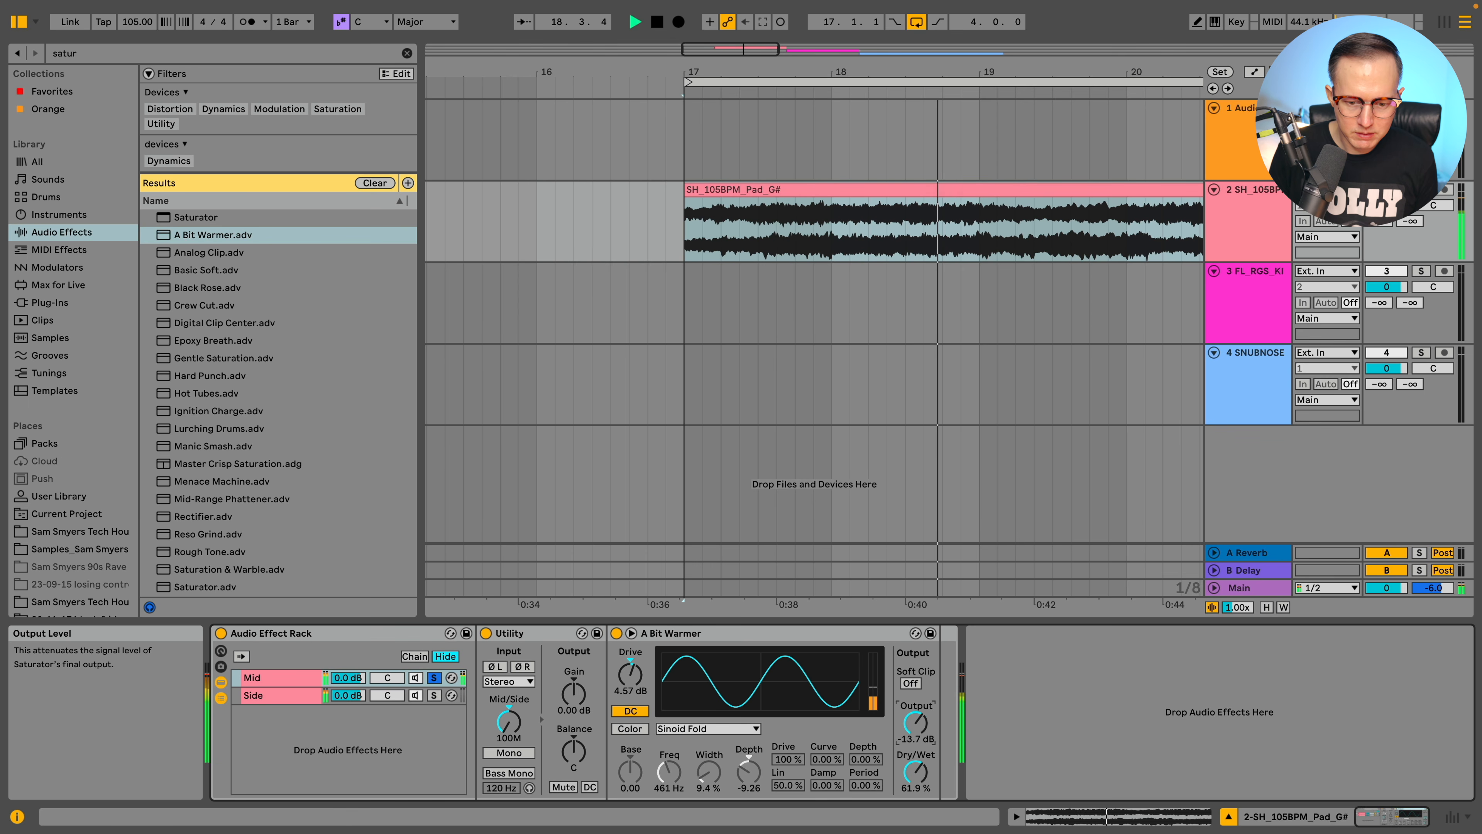
click(617, 633)
click(616, 633)
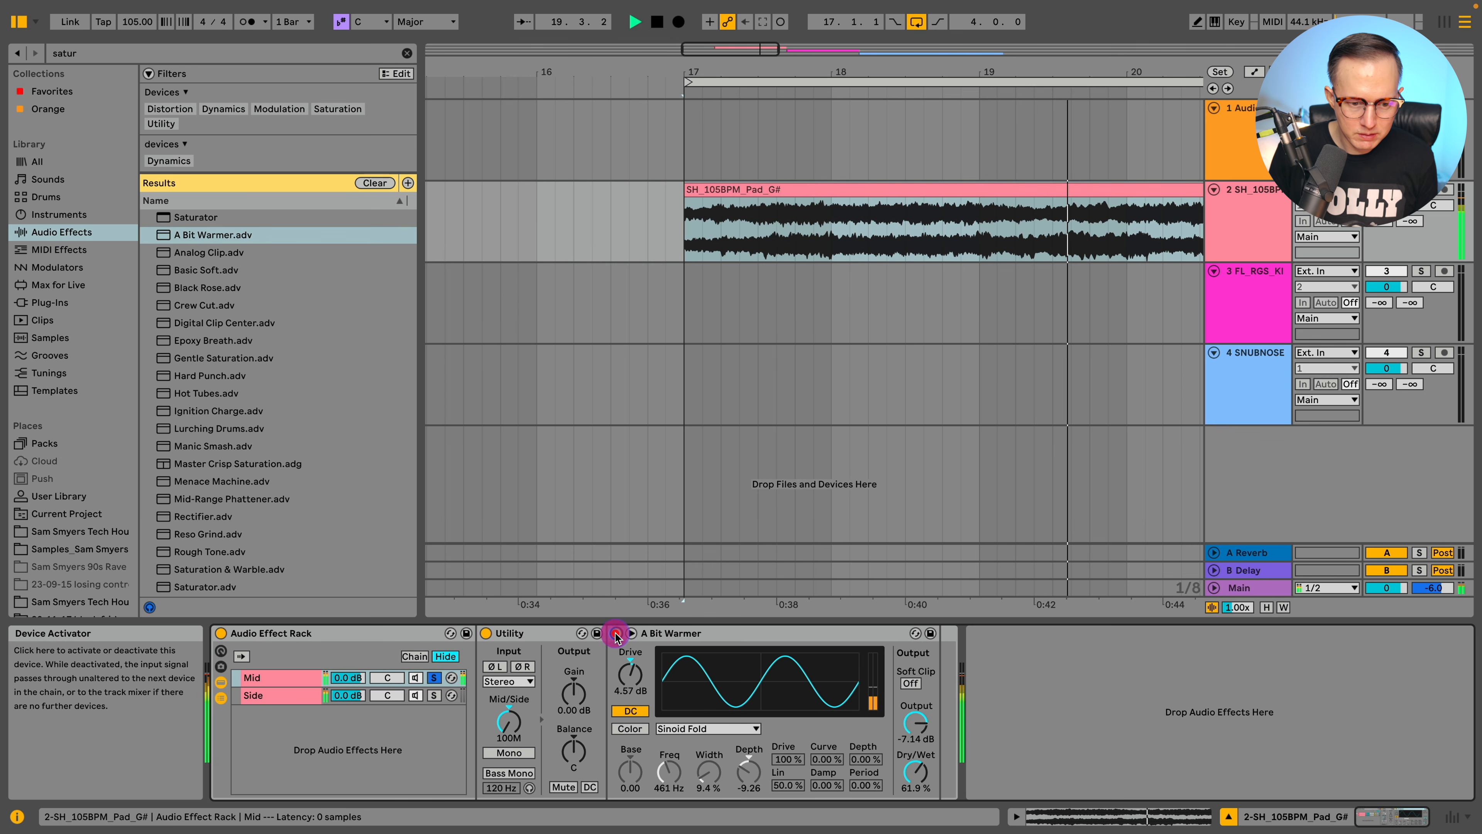
click(434, 677)
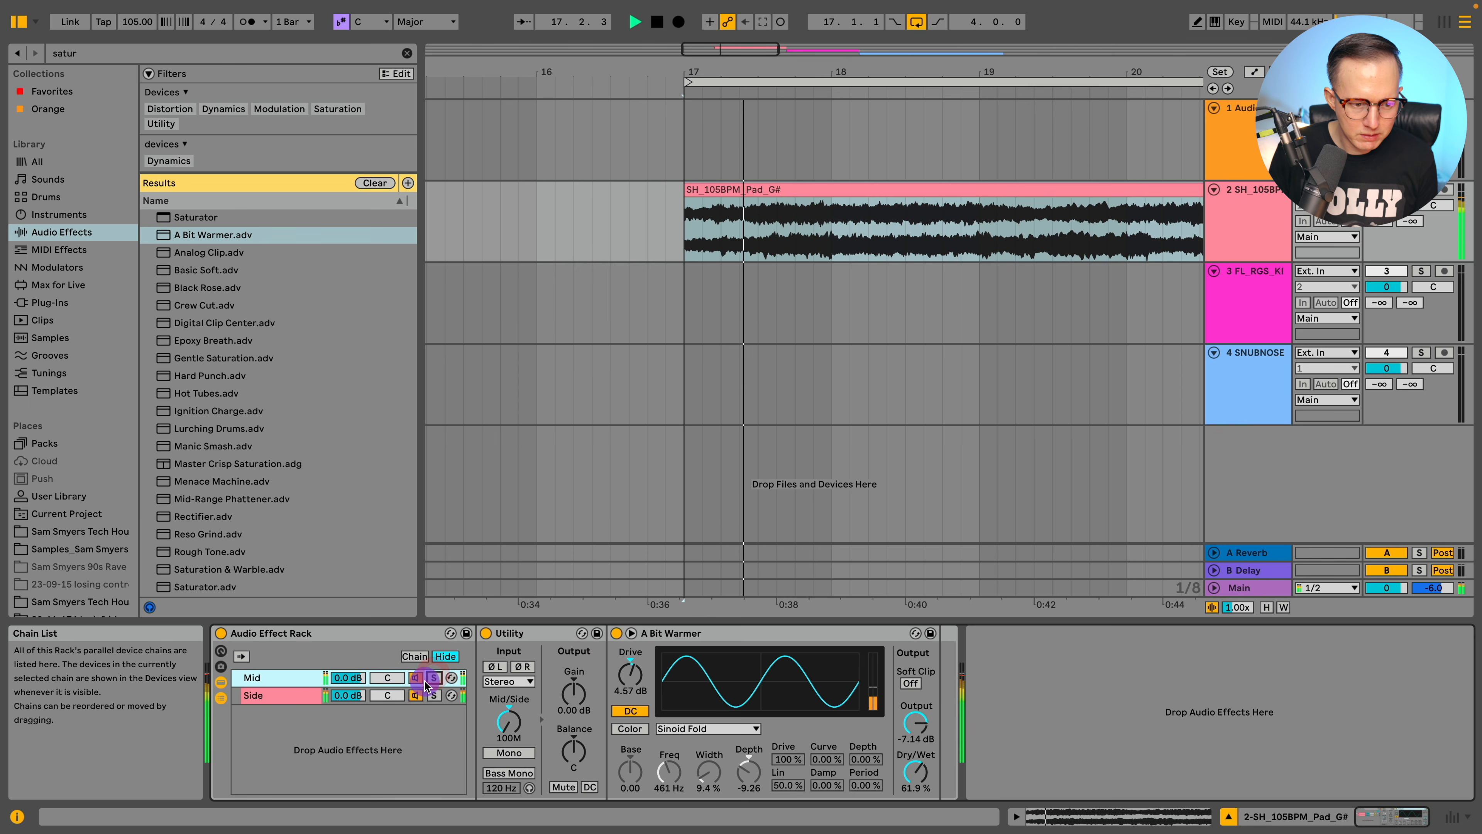
key(space)
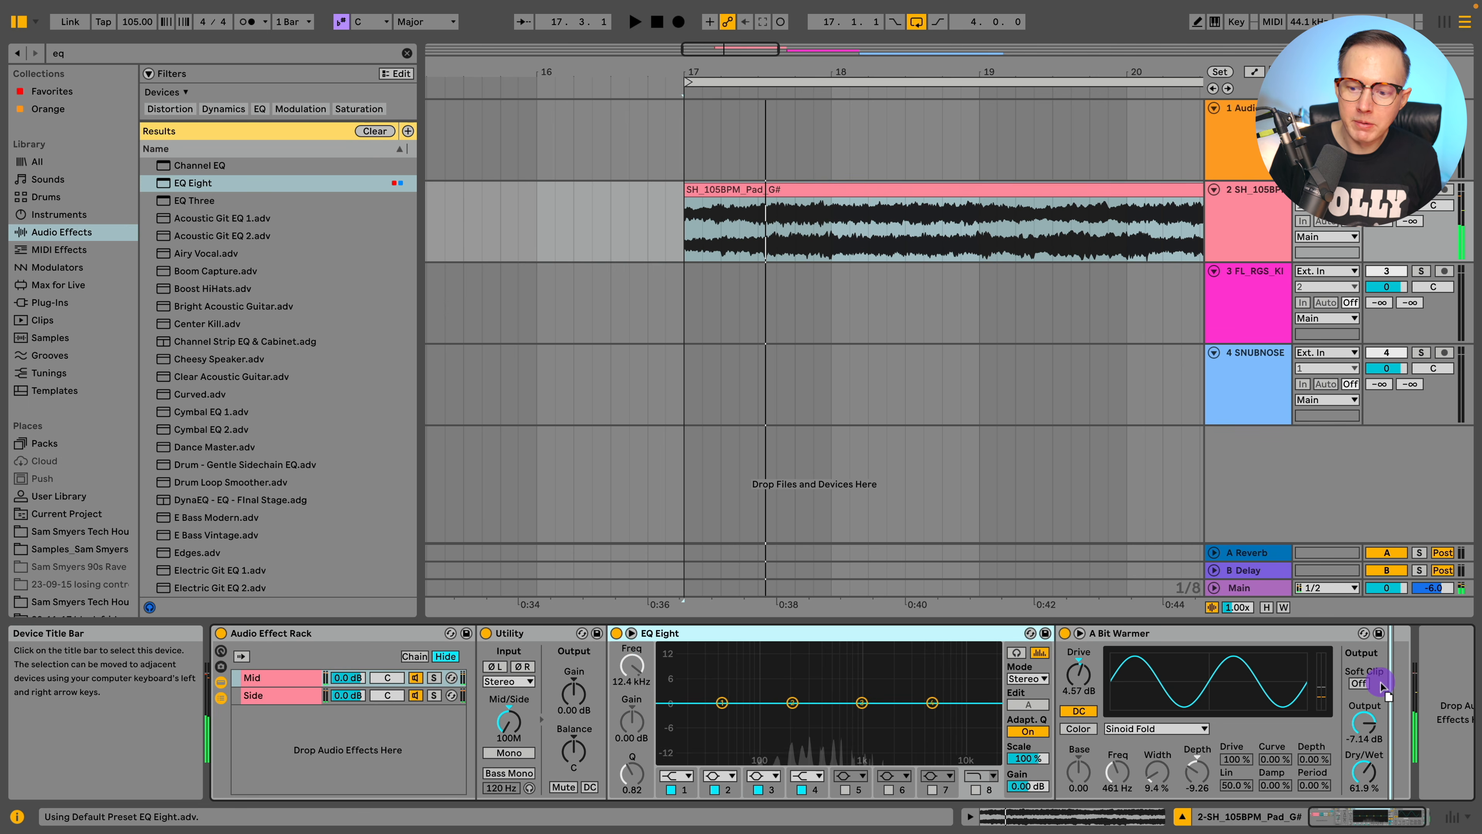
Place the Mid chain's EQ Eight after A Bit Warmer, with band 1 as a 40 Hz low cut and band 3 cut 5.58 dB.
drag(711, 633, 1028, 633)
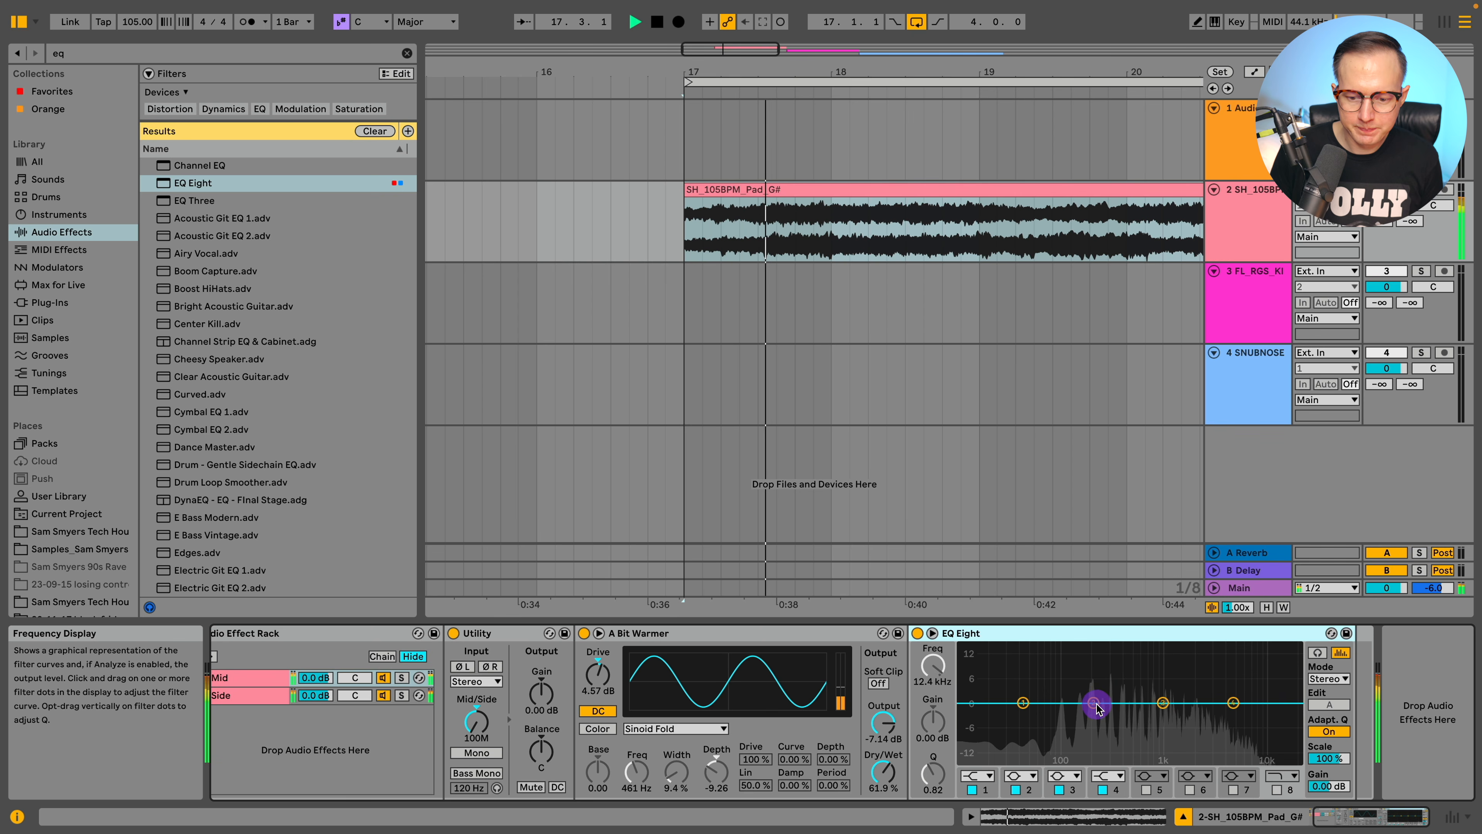
click(988, 775)
click(974, 679)
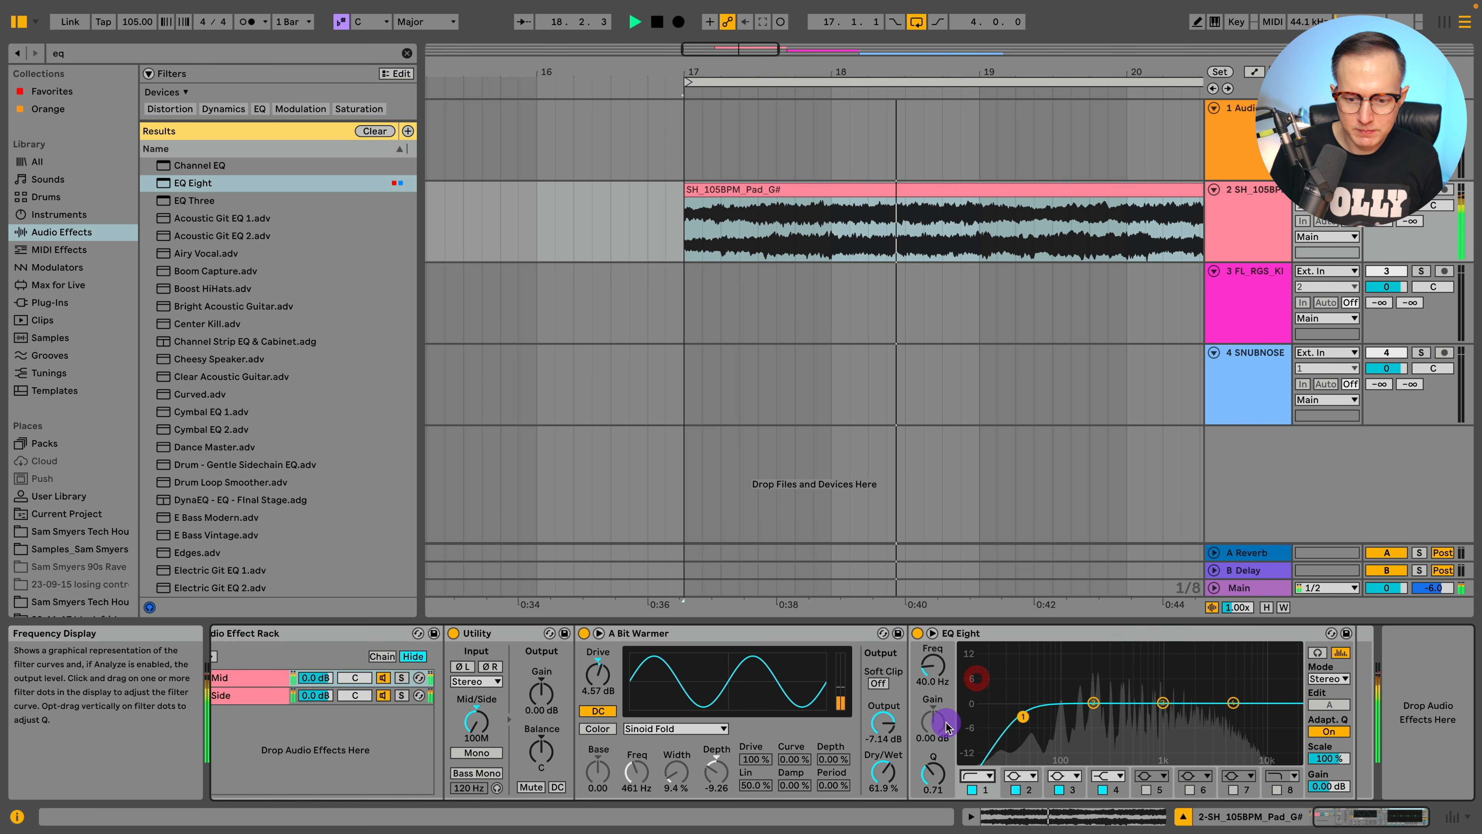
click(1163, 703)
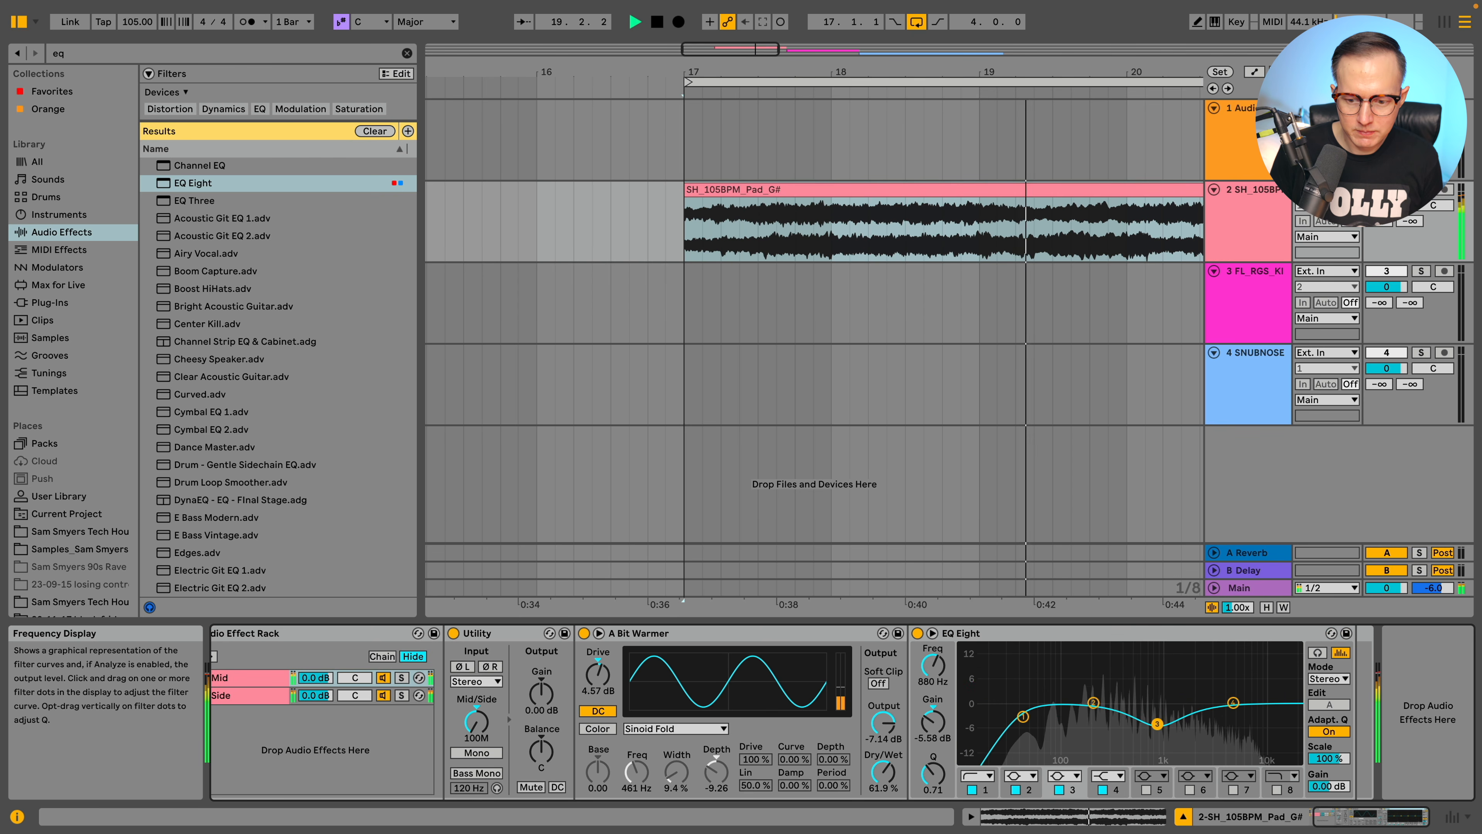
drag(1163, 702, 1106, 699)
Set the Side EQ Eight's third band to 3.10 dB at 4.08 kHz, and try its M/S mode before returning it to Stereo.
click(273, 695)
click(1117, 689)
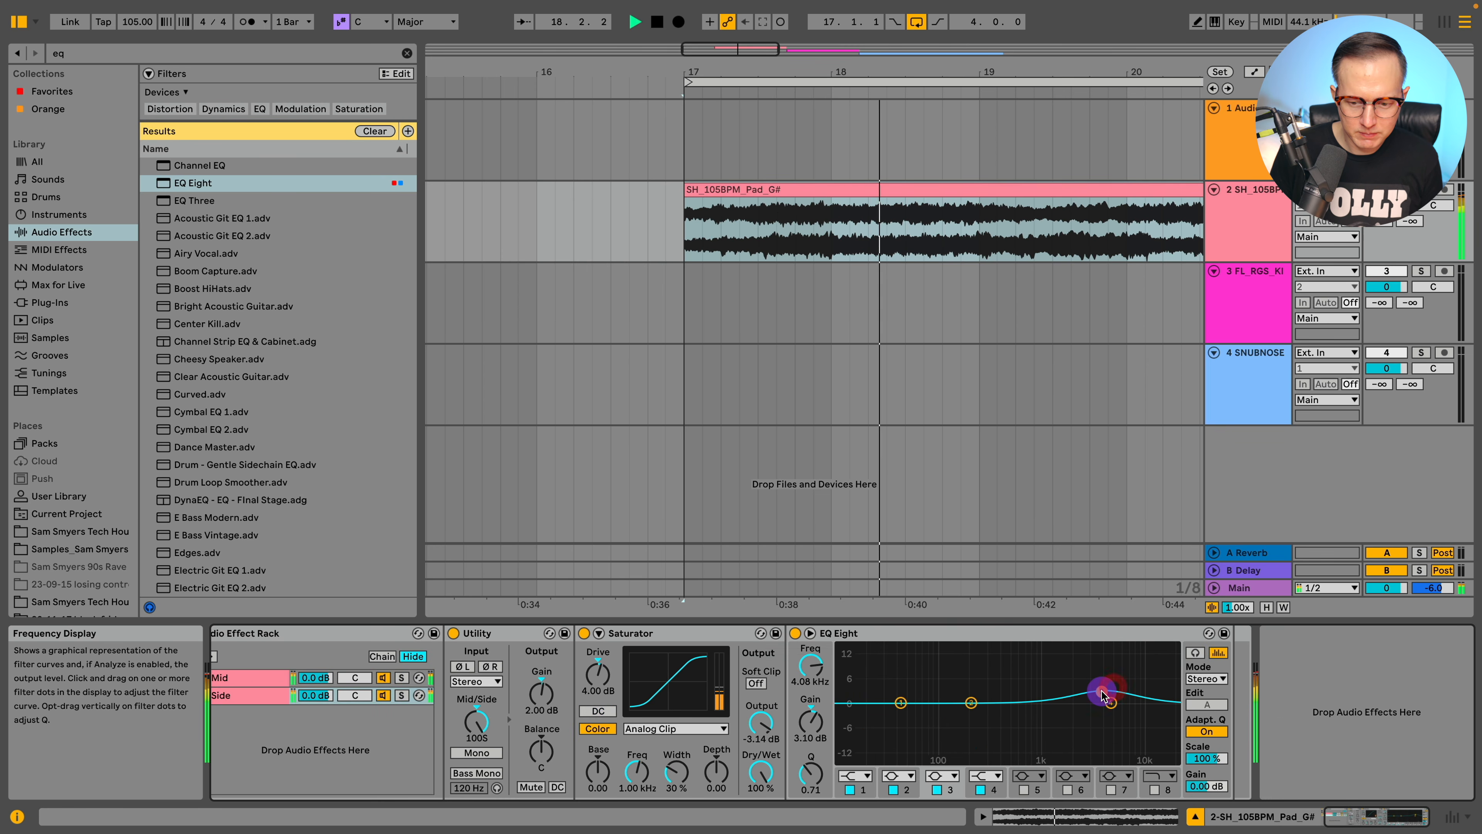
click(1206, 678)
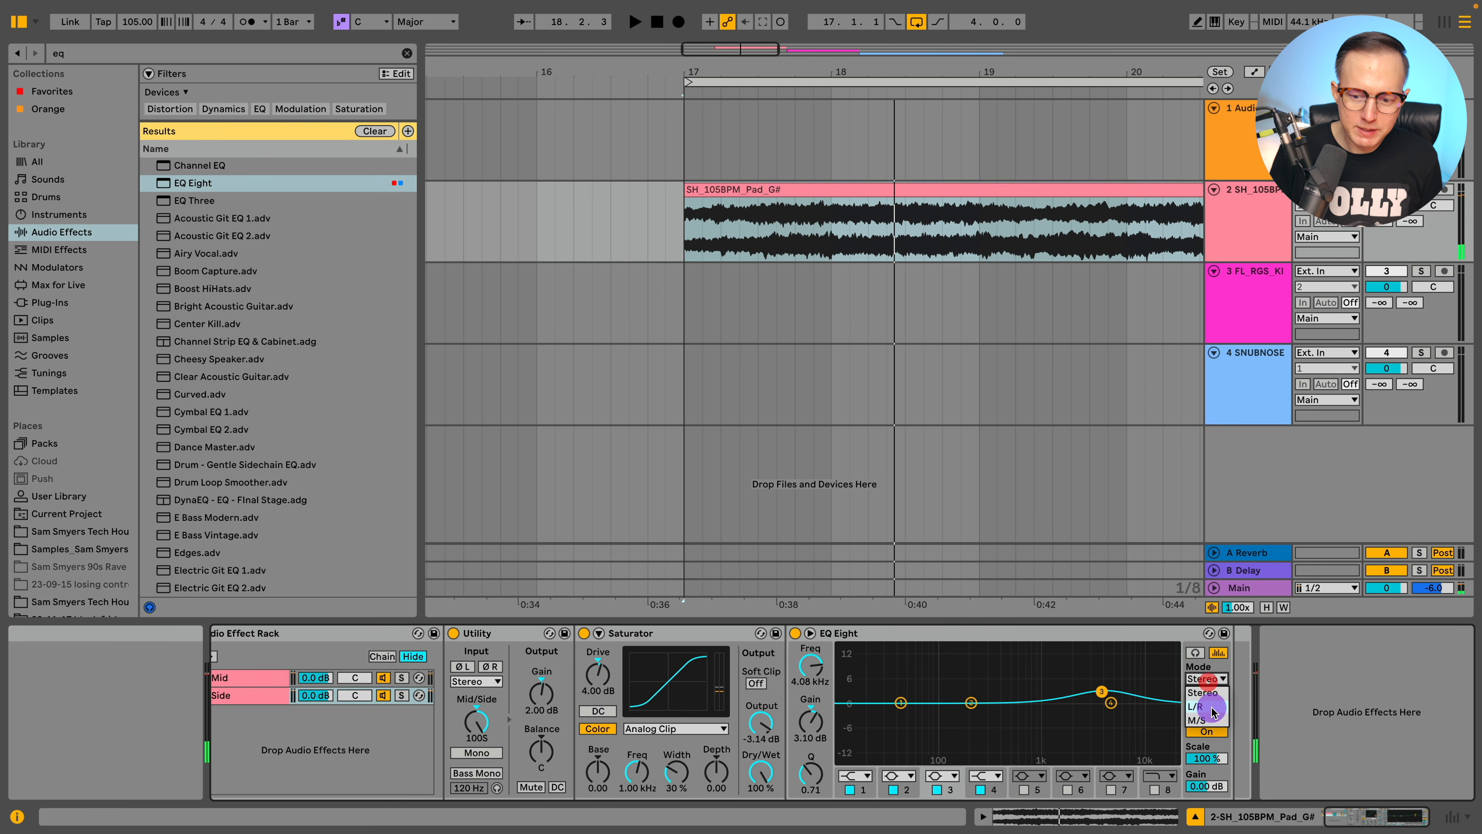
click(1210, 722)
key(space)
click(1207, 704)
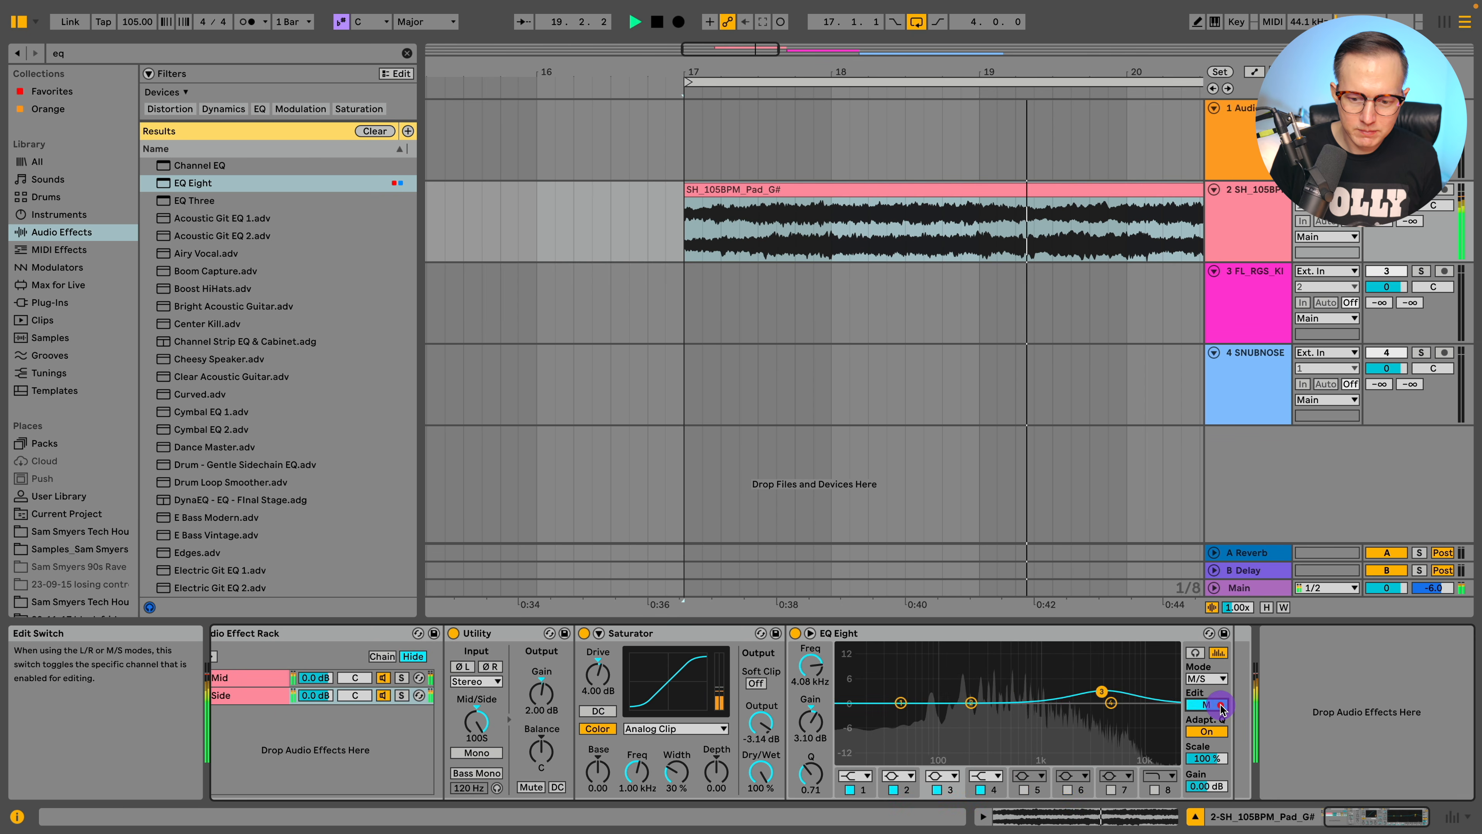
key(space)
click(1210, 679)
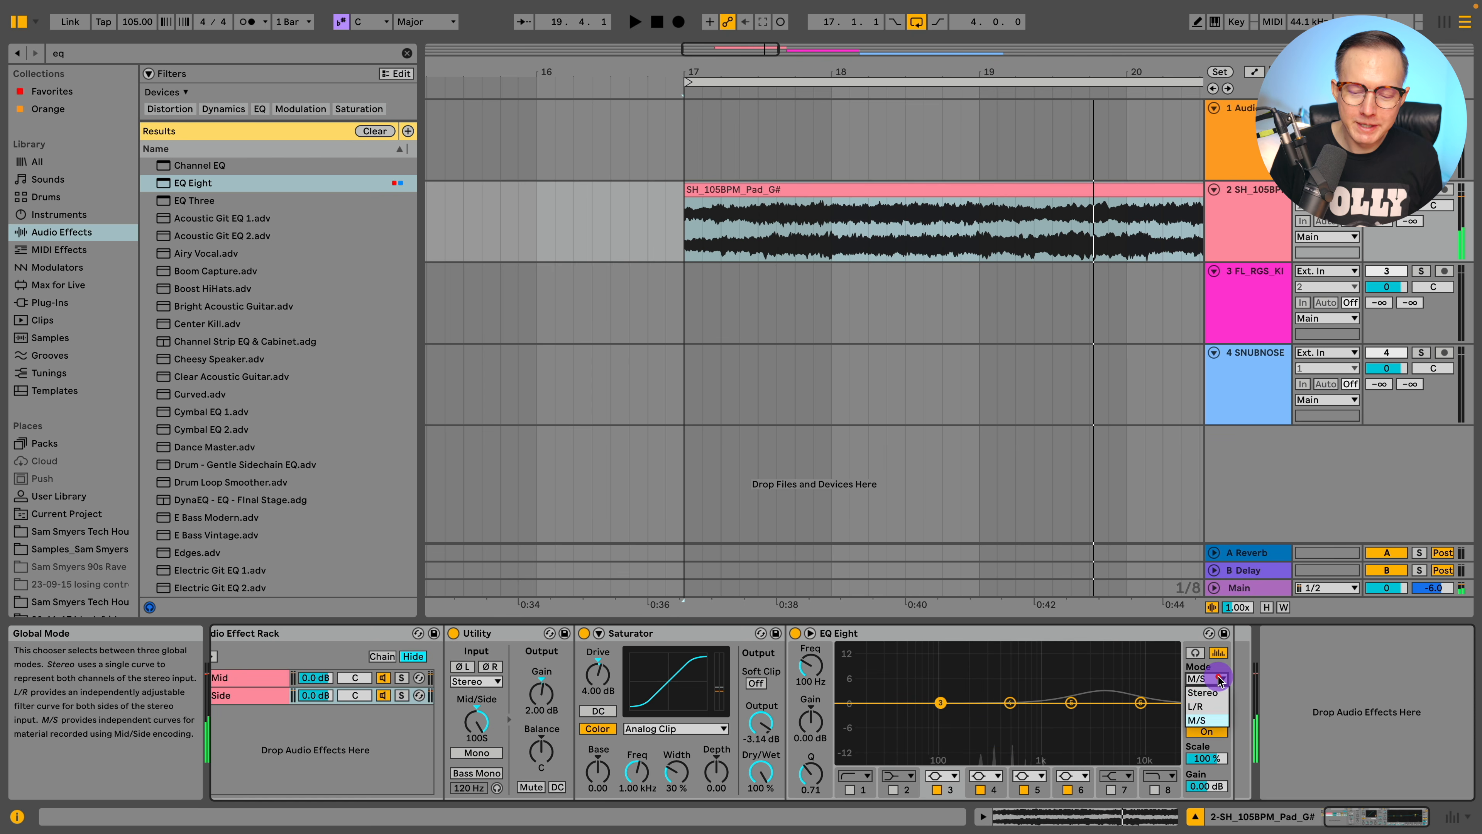
click(1216, 693)
Set the Side EQ Eight's band 3 to 8.55 dB at 4.95 kHz and band 4 to 0.87 dB at 4.45 kHz during playback.
key(space)
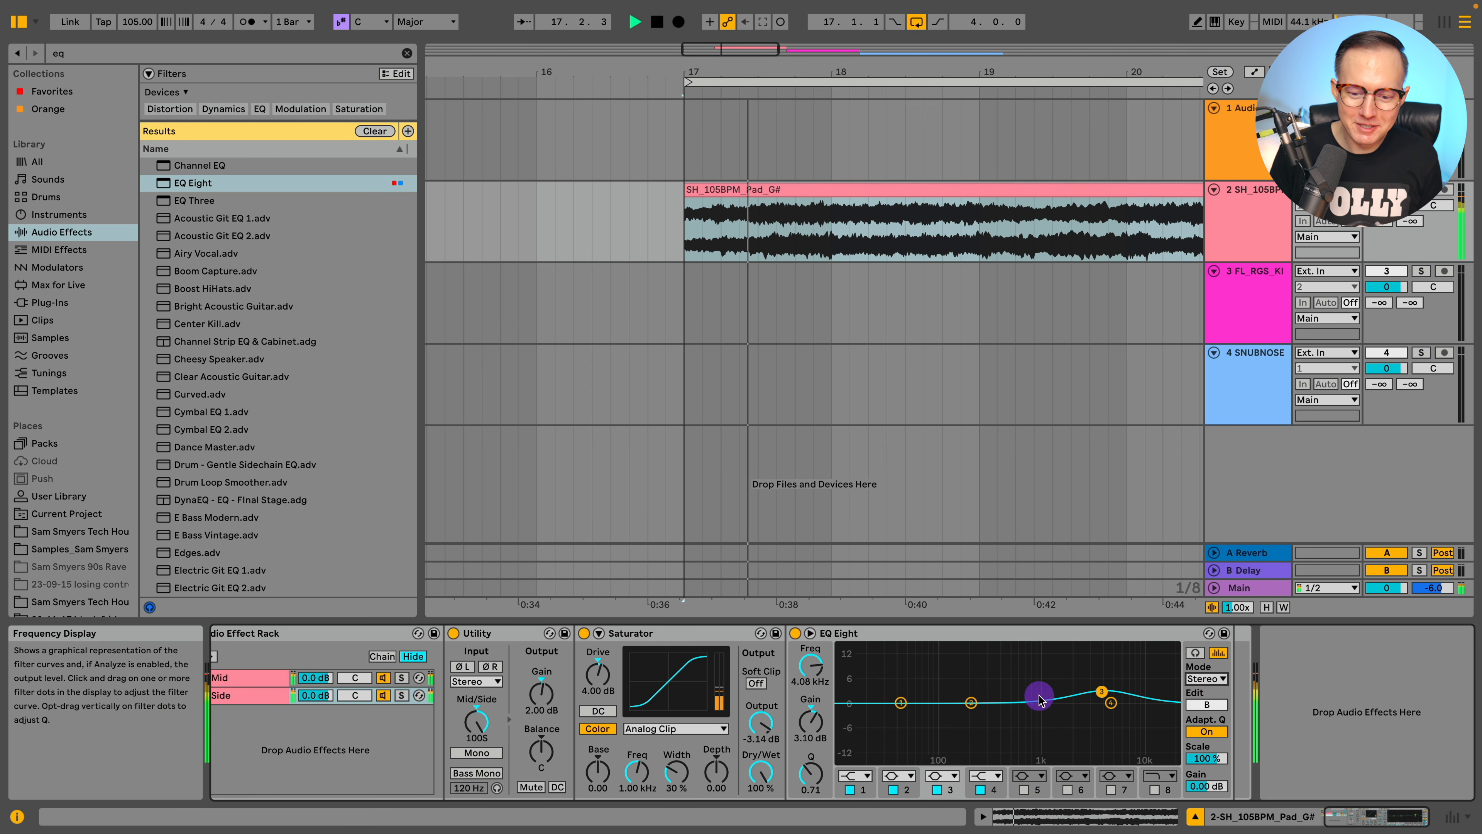
drag(1104, 694, 1103, 666)
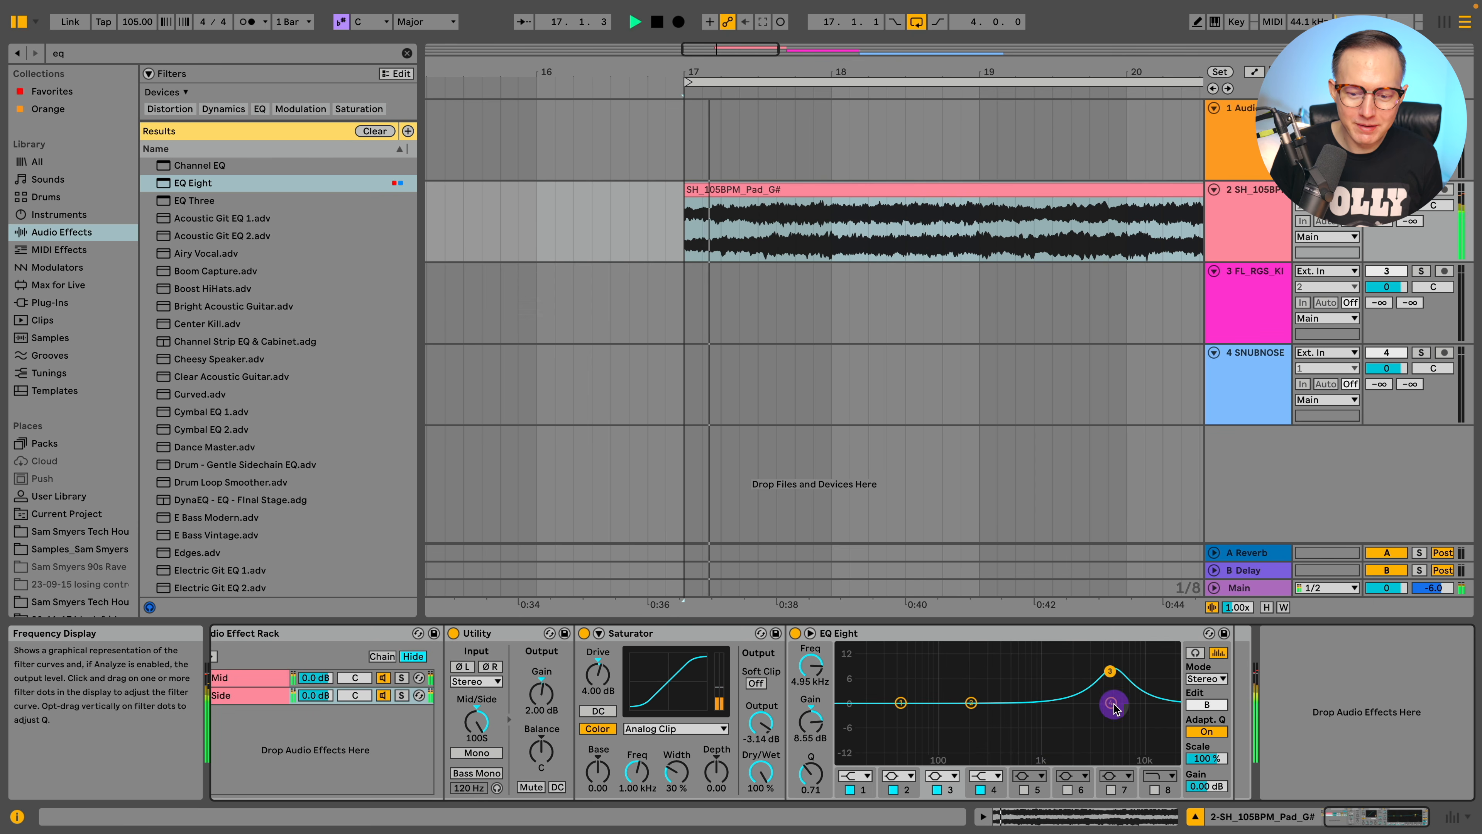
drag(1113, 704, 1112, 688)
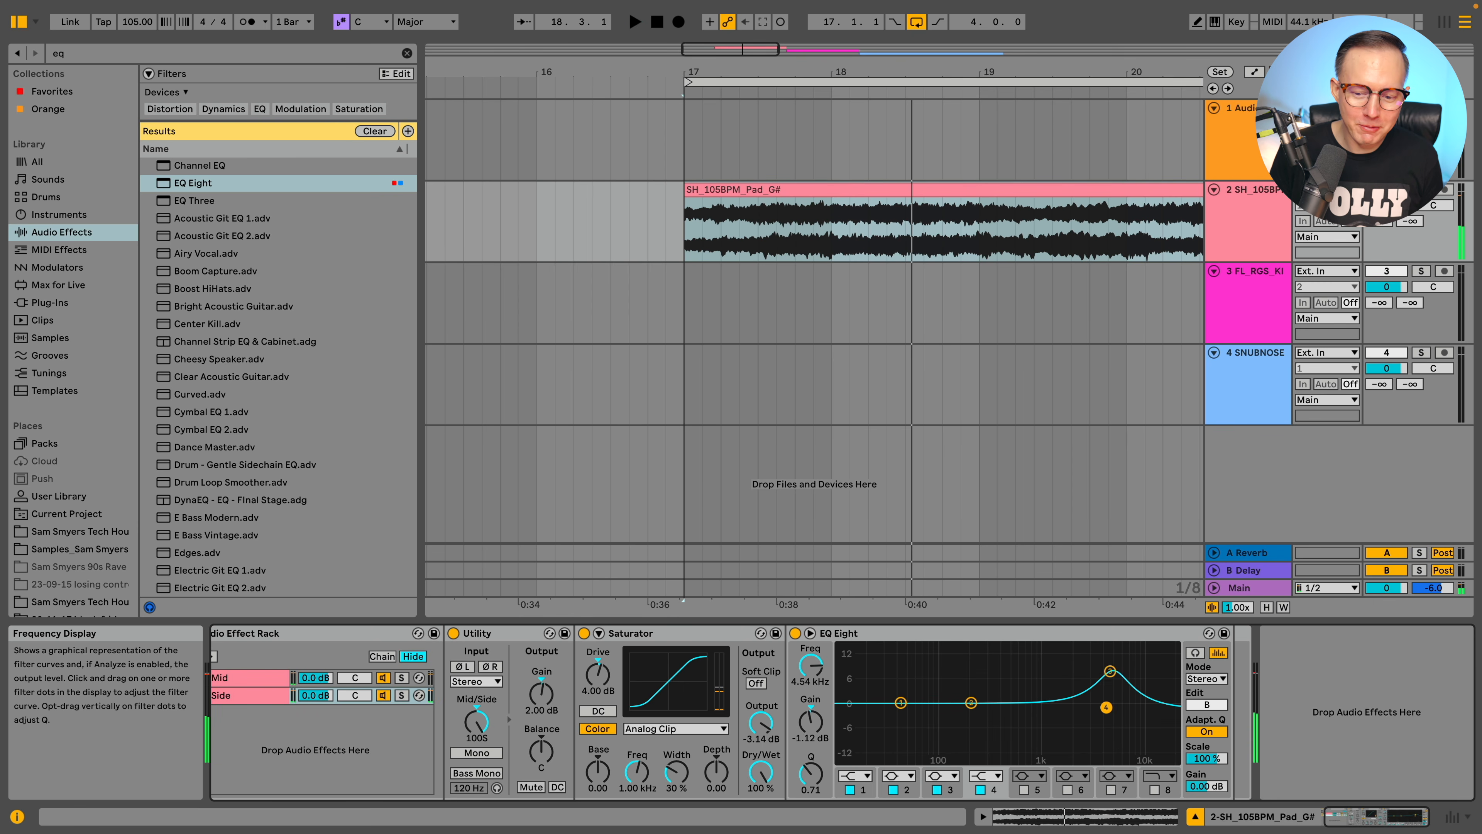
click(278, 696)
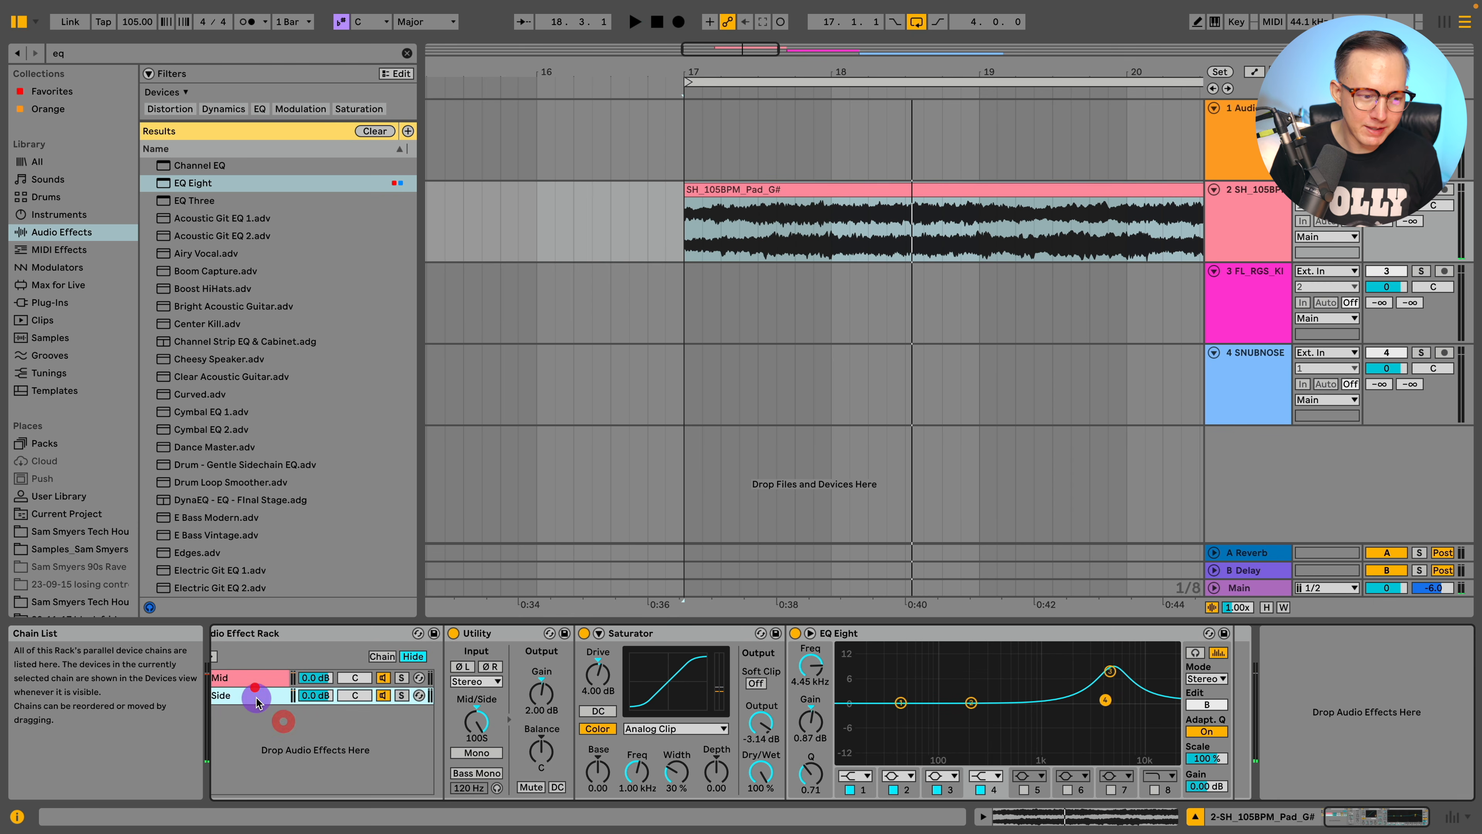
scroll(328, 738, left, 1)
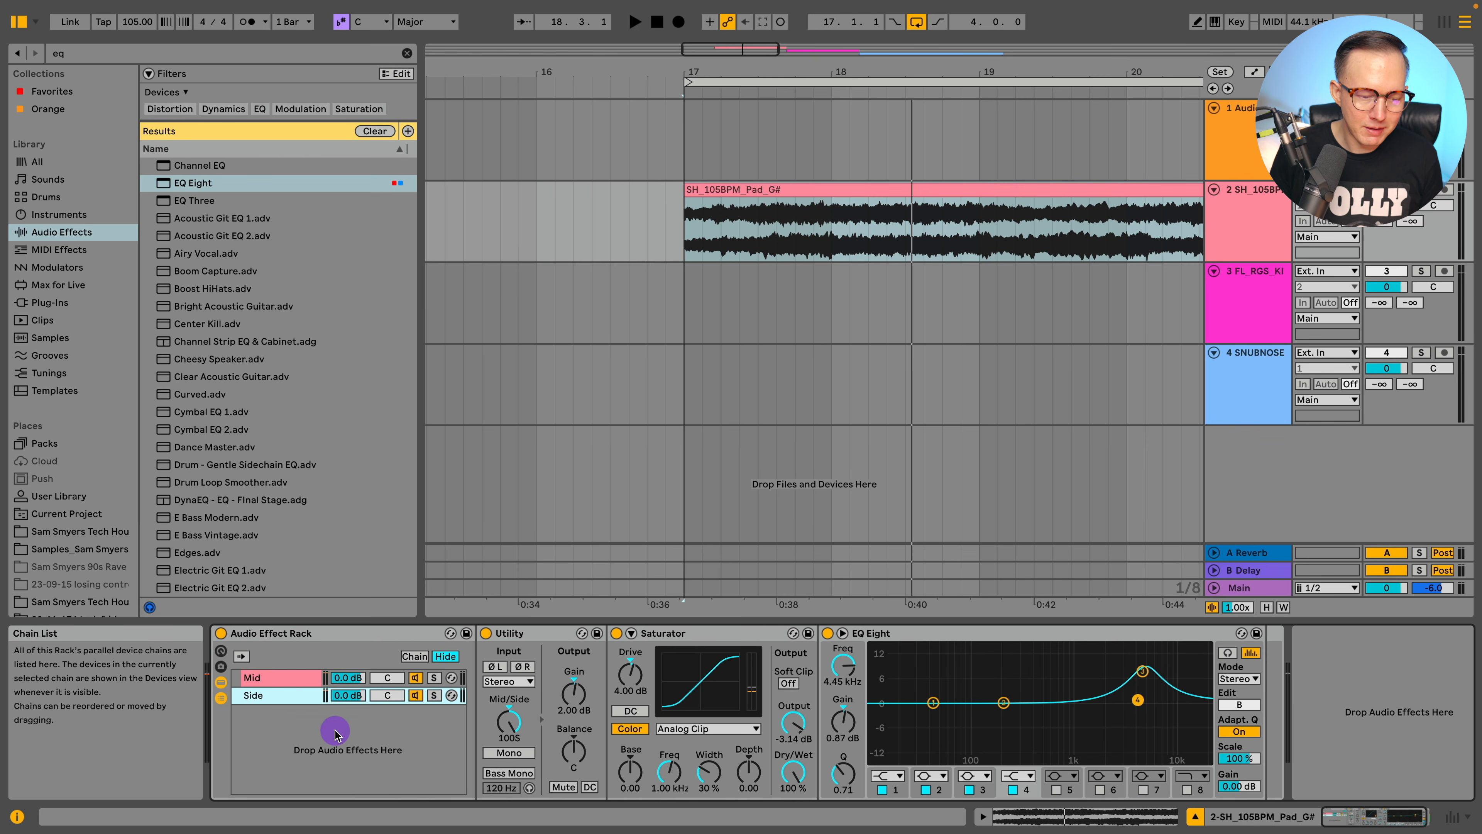
scroll(336, 734, right, 1)
Lower band 3 to 5.83 dB at 5.05 kHz, and in M/S mode boost the side curve's band 5 to 6.32 dB at 5.27 kHz.
drag(1110, 670, 1111, 681)
click(1207, 679)
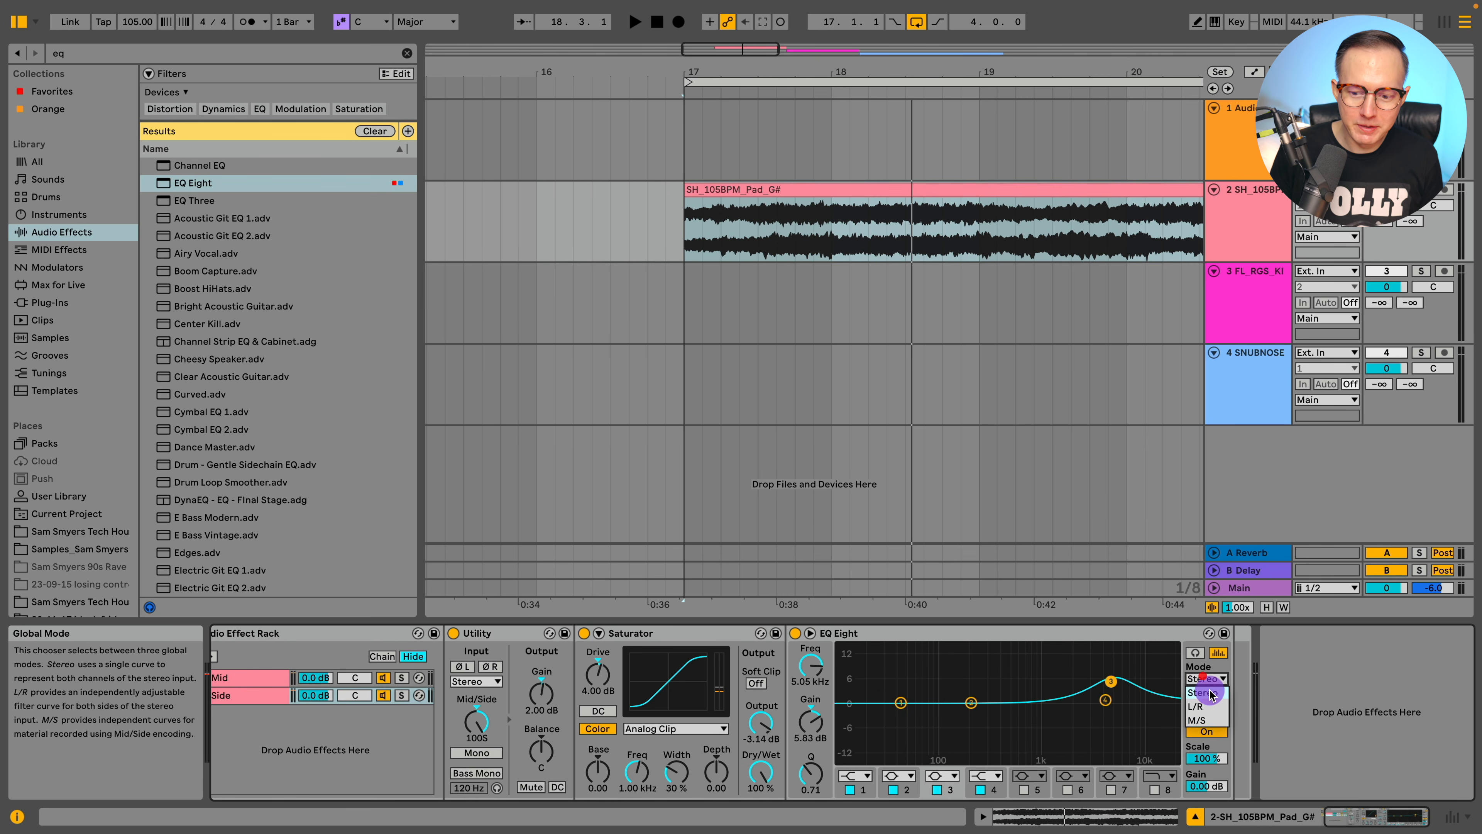
click(1204, 720)
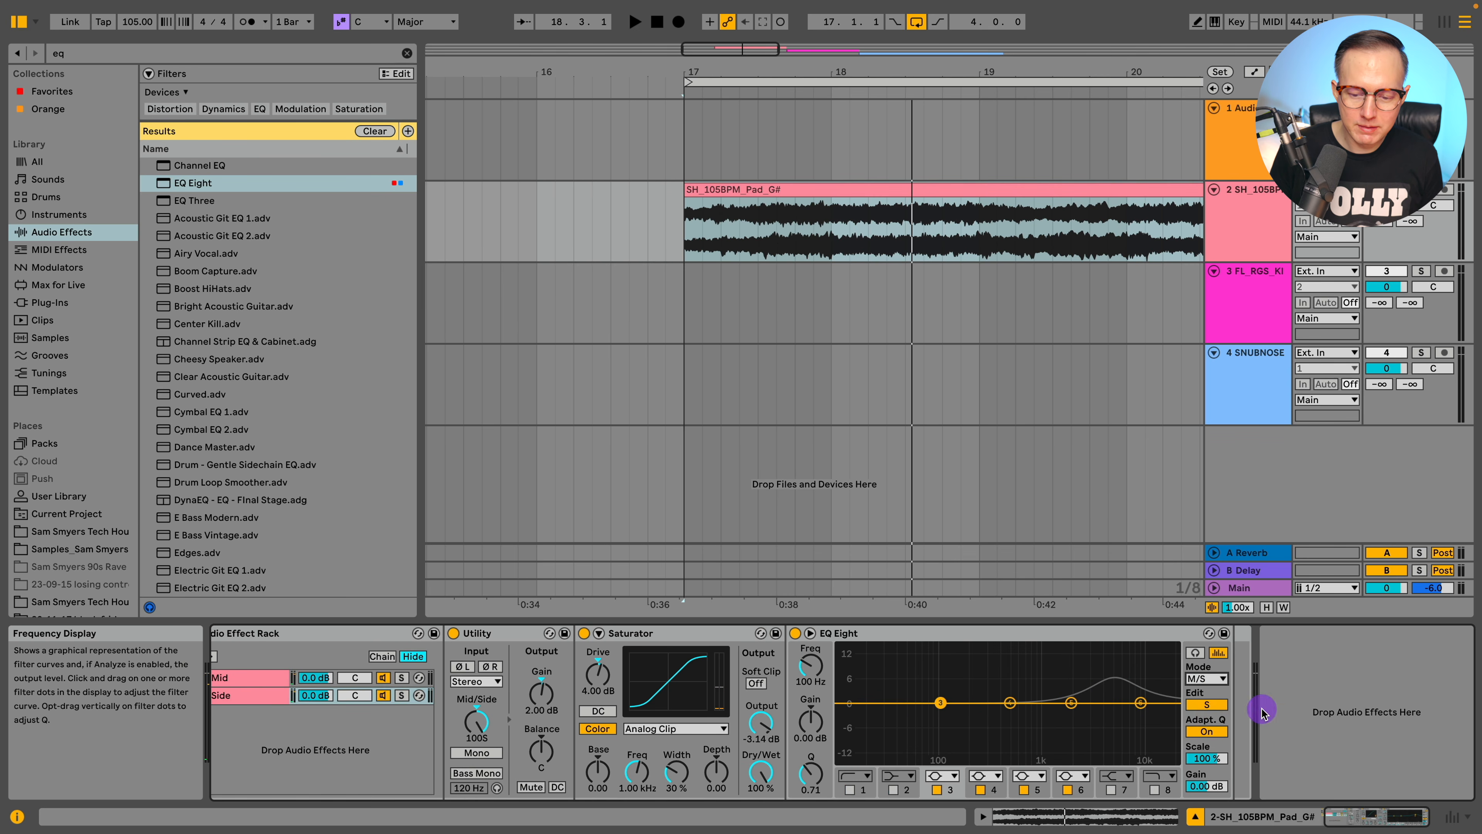
key(space)
drag(1071, 703, 1113, 679)
key(space)
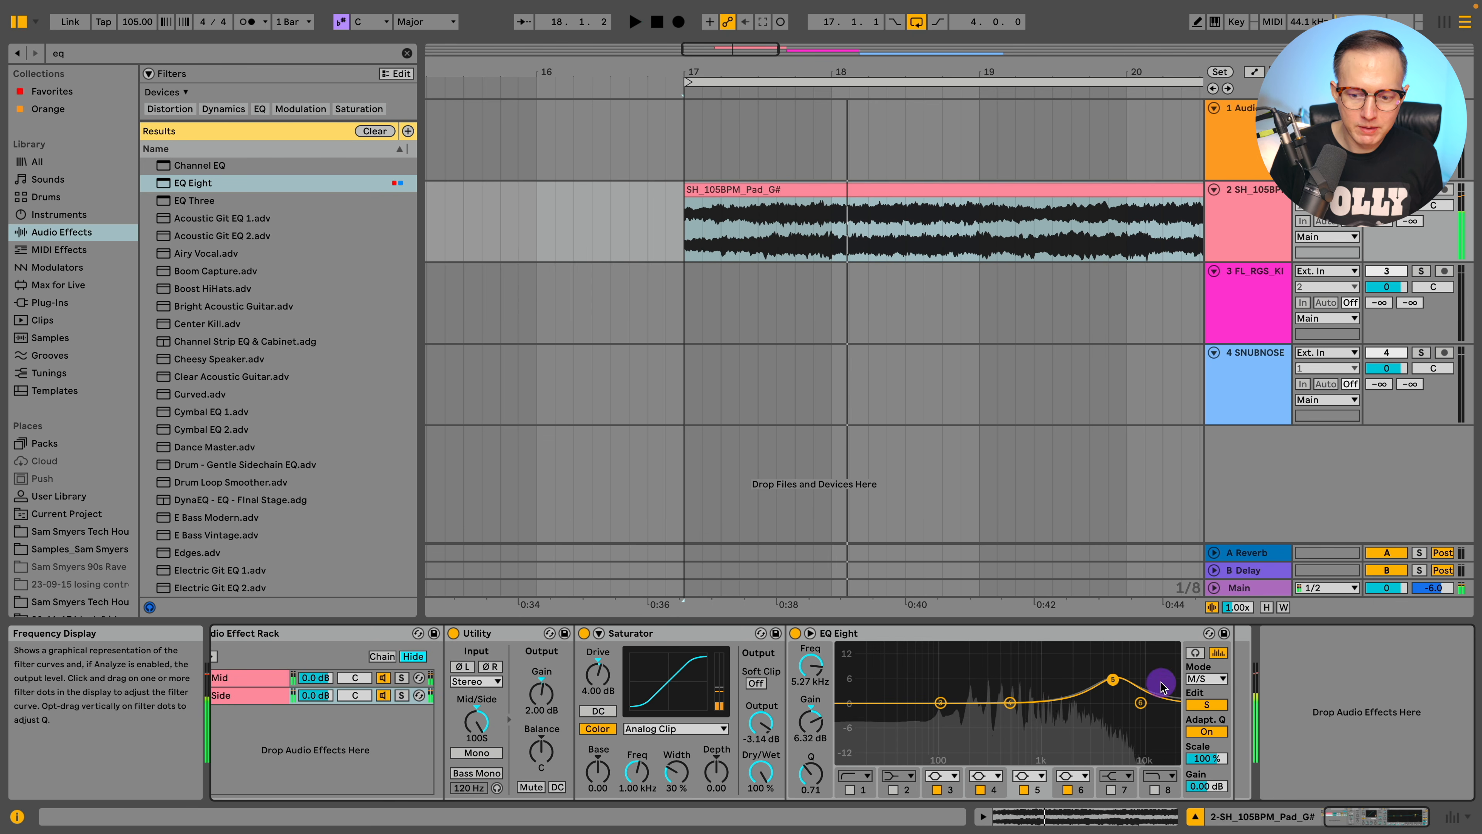
Edit the EQ Eight's mid curve during playback, moving its third band to 4.59 dB at 1.16 kHz.
click(1189, 680)
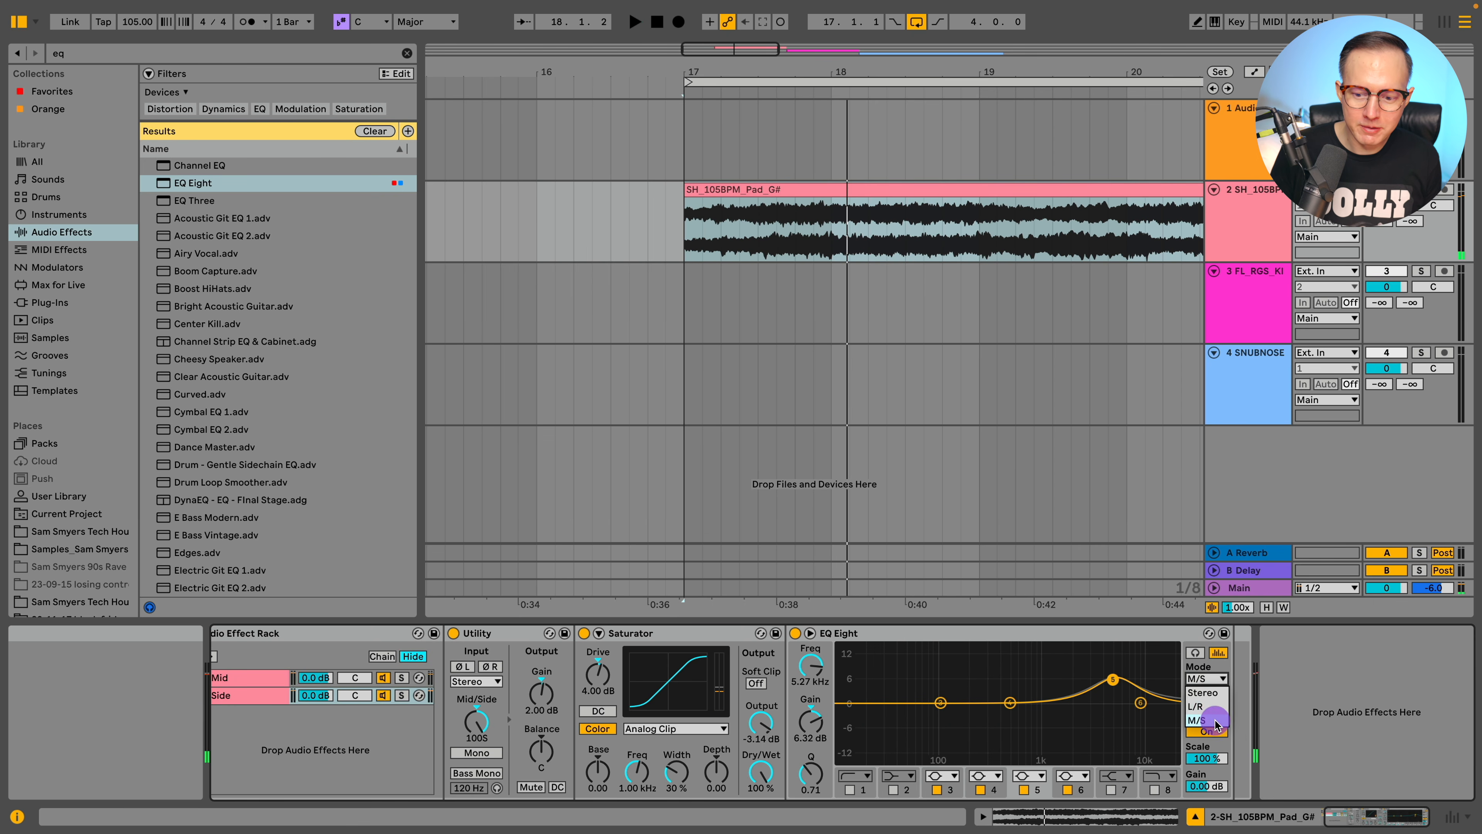
click(1208, 705)
key(space)
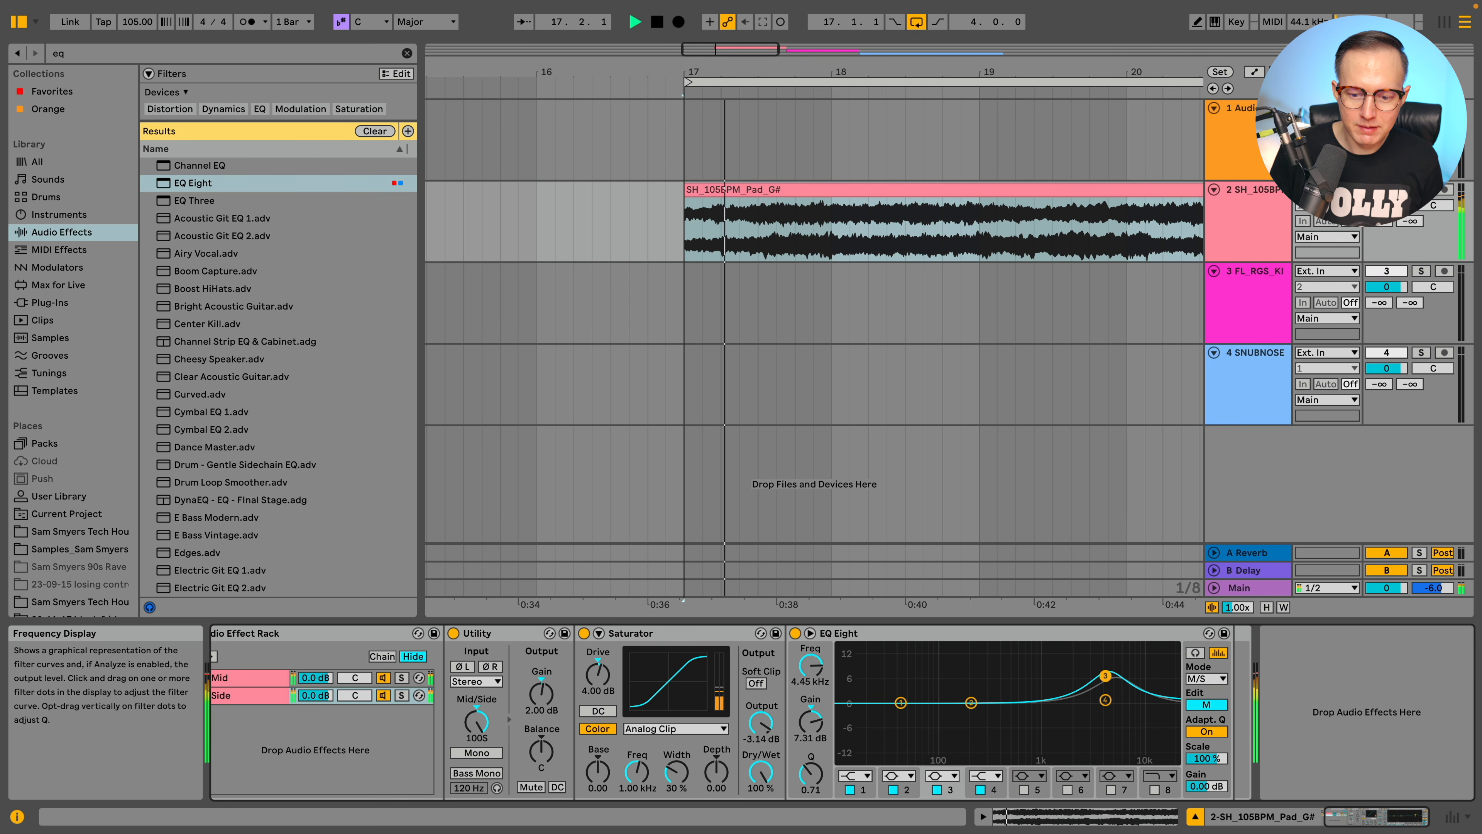
drag(1043, 677, 981, 665)
drag(1131, 679, 1048, 687)
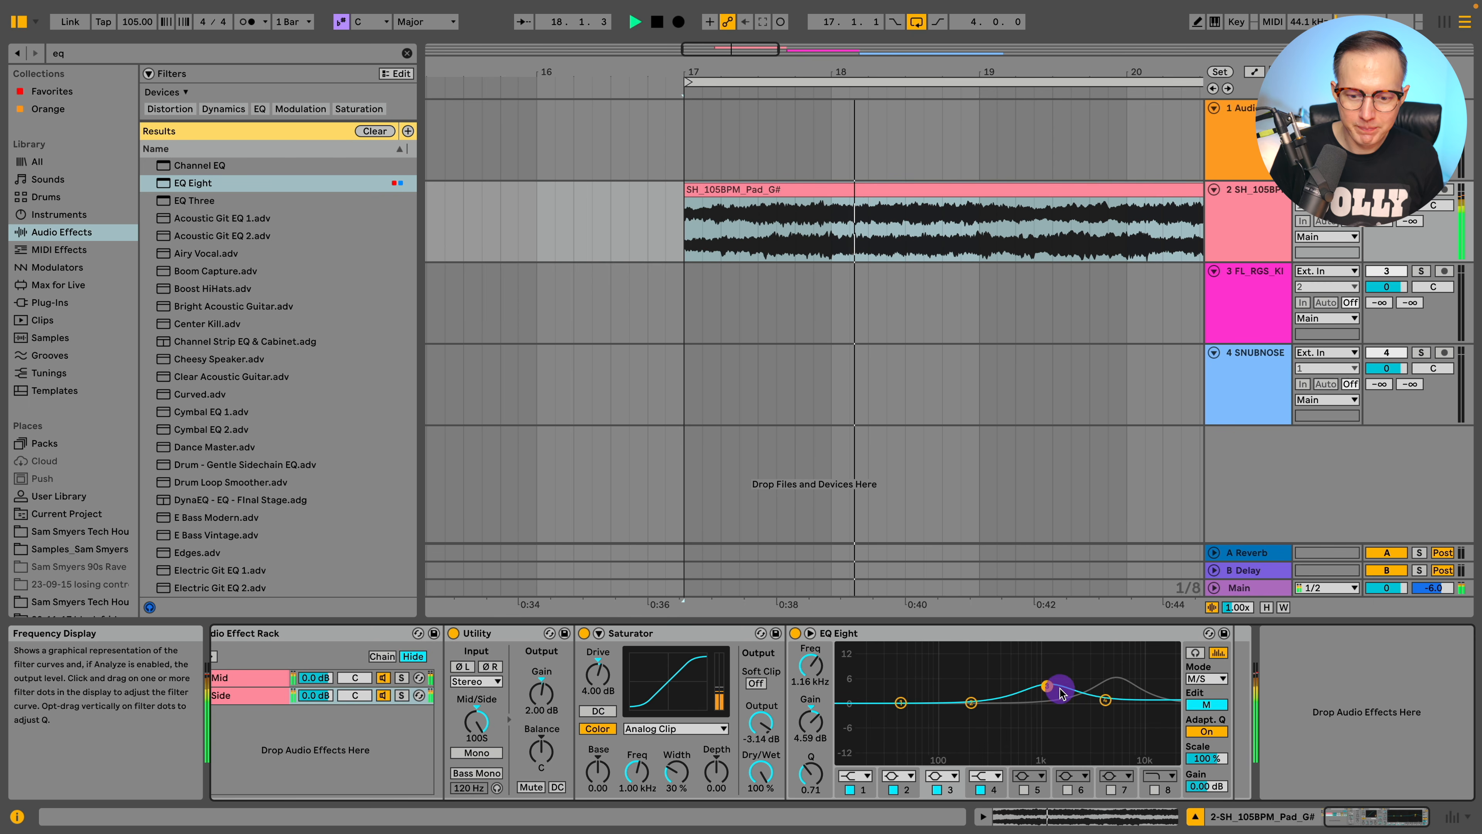
Return the Side EQ Eight to Stereo mode and set its third band to 5.33 dB at 5.27 kHz.
click(1206, 679)
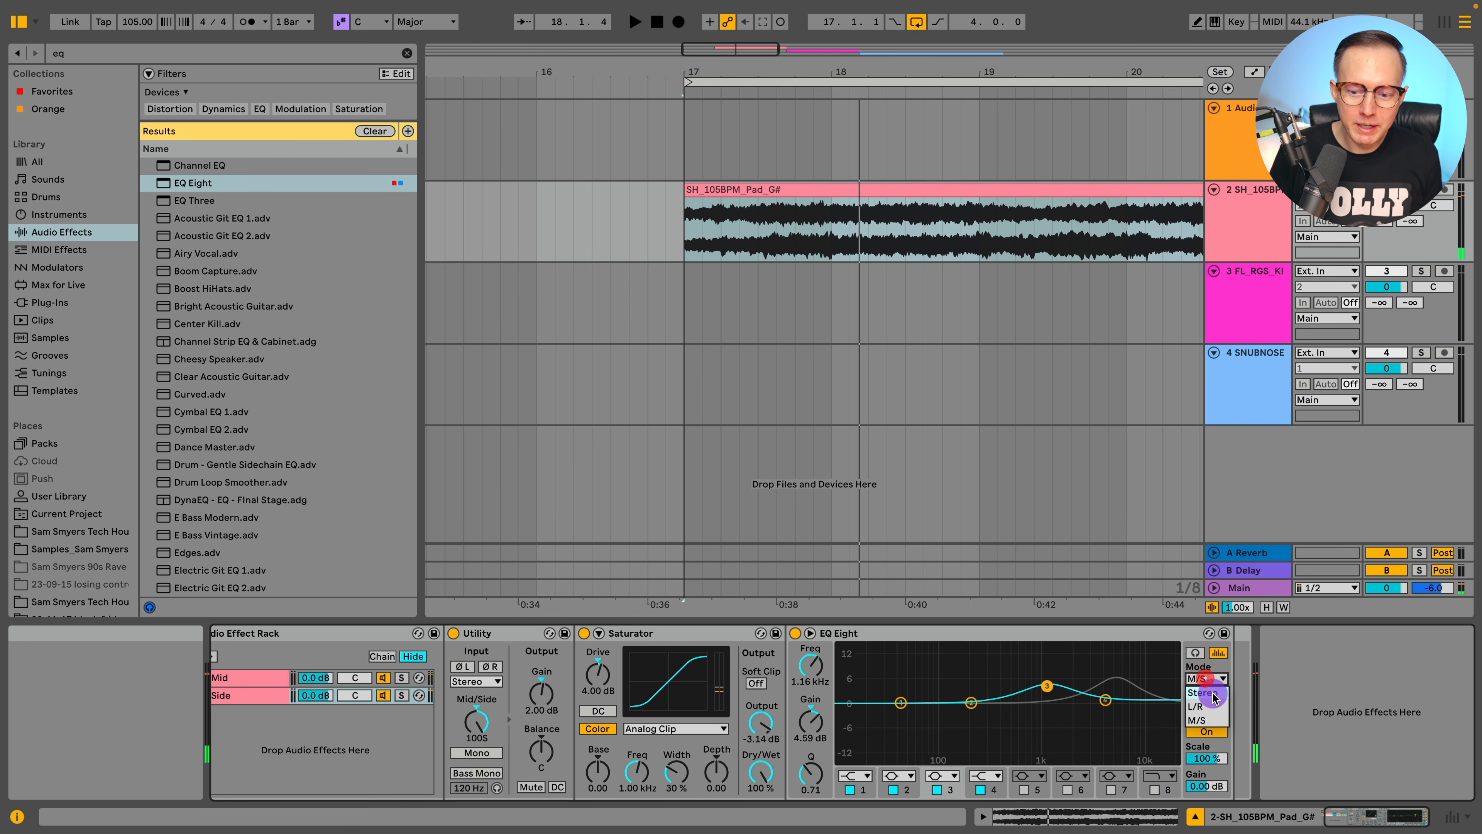
click(1045, 688)
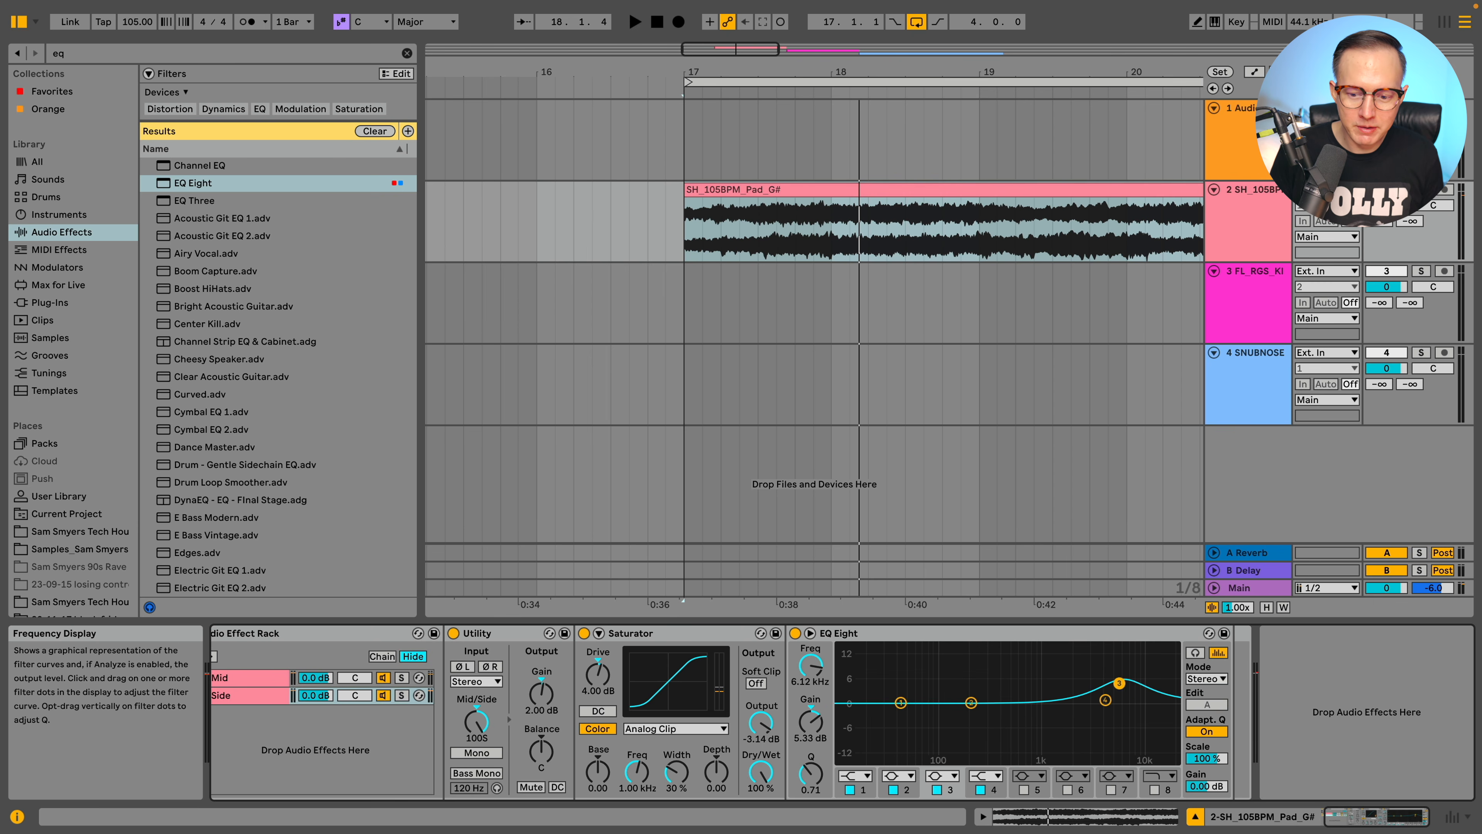
key(space)
drag(1118, 683, 1117, 683)
In M/S mode, set the mid curve's band 3 to 4.83 dB at 6.39 kHz and the side curve's band 5 to 5.83 dB at 4.64 kHz.
key(space)
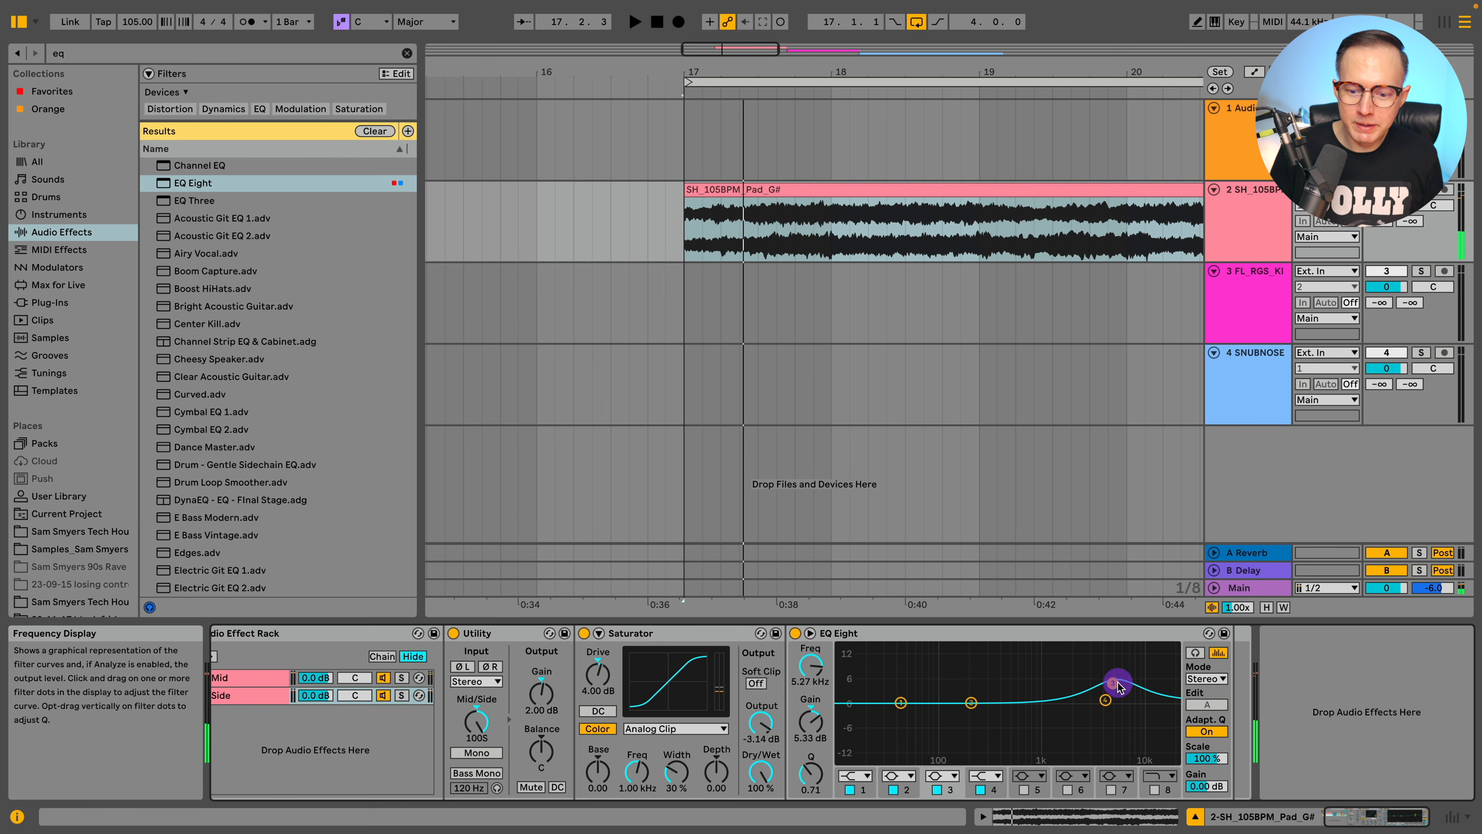
click(1203, 679)
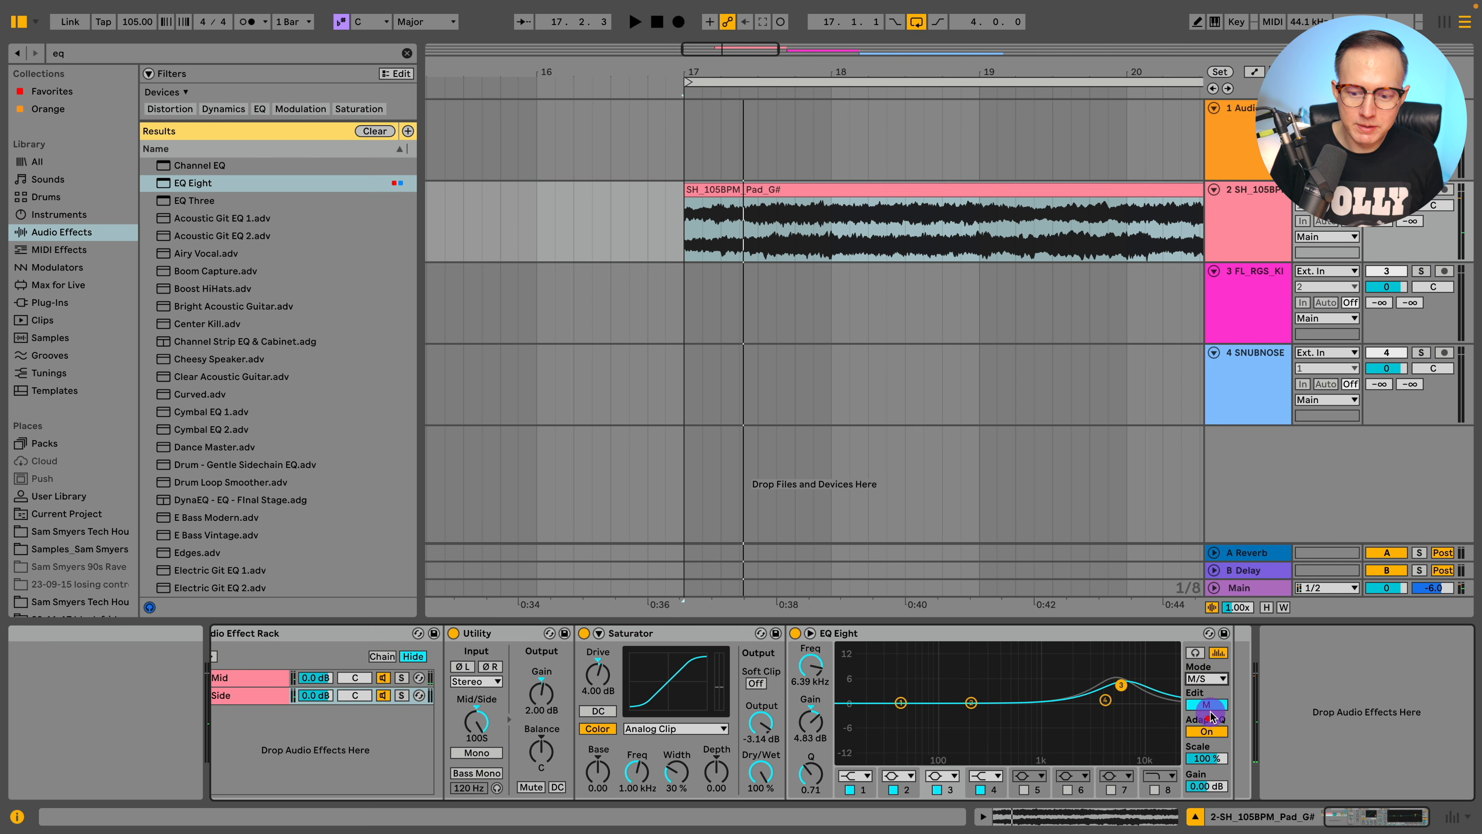
click(1206, 706)
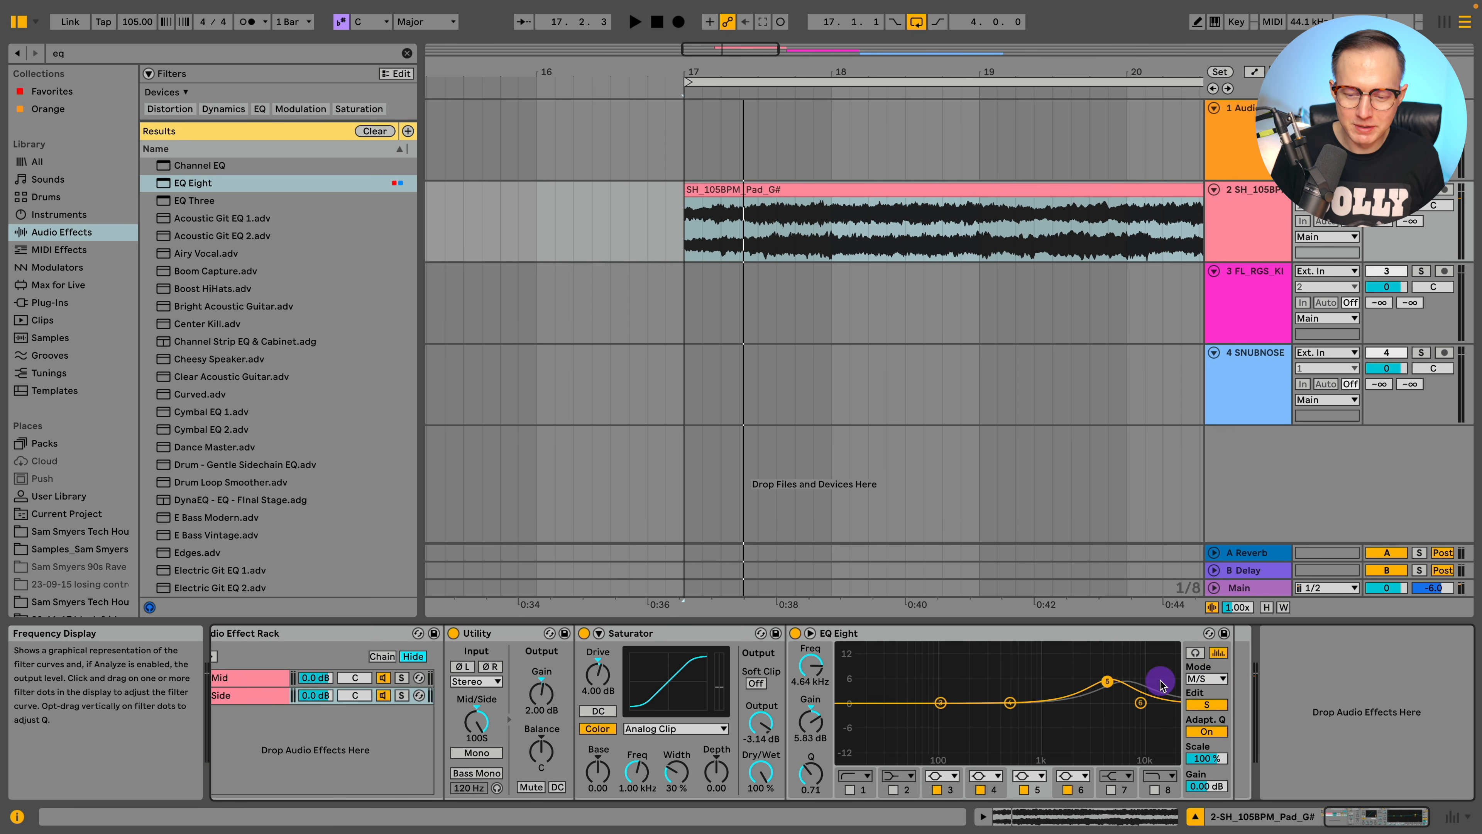
Switch the Side EQ Eight back to Stereo mode and move its third band to 5.83 dB at 1.74 kHz while playing.
click(1205, 679)
click(1205, 693)
key(space)
drag(1118, 683, 1066, 681)
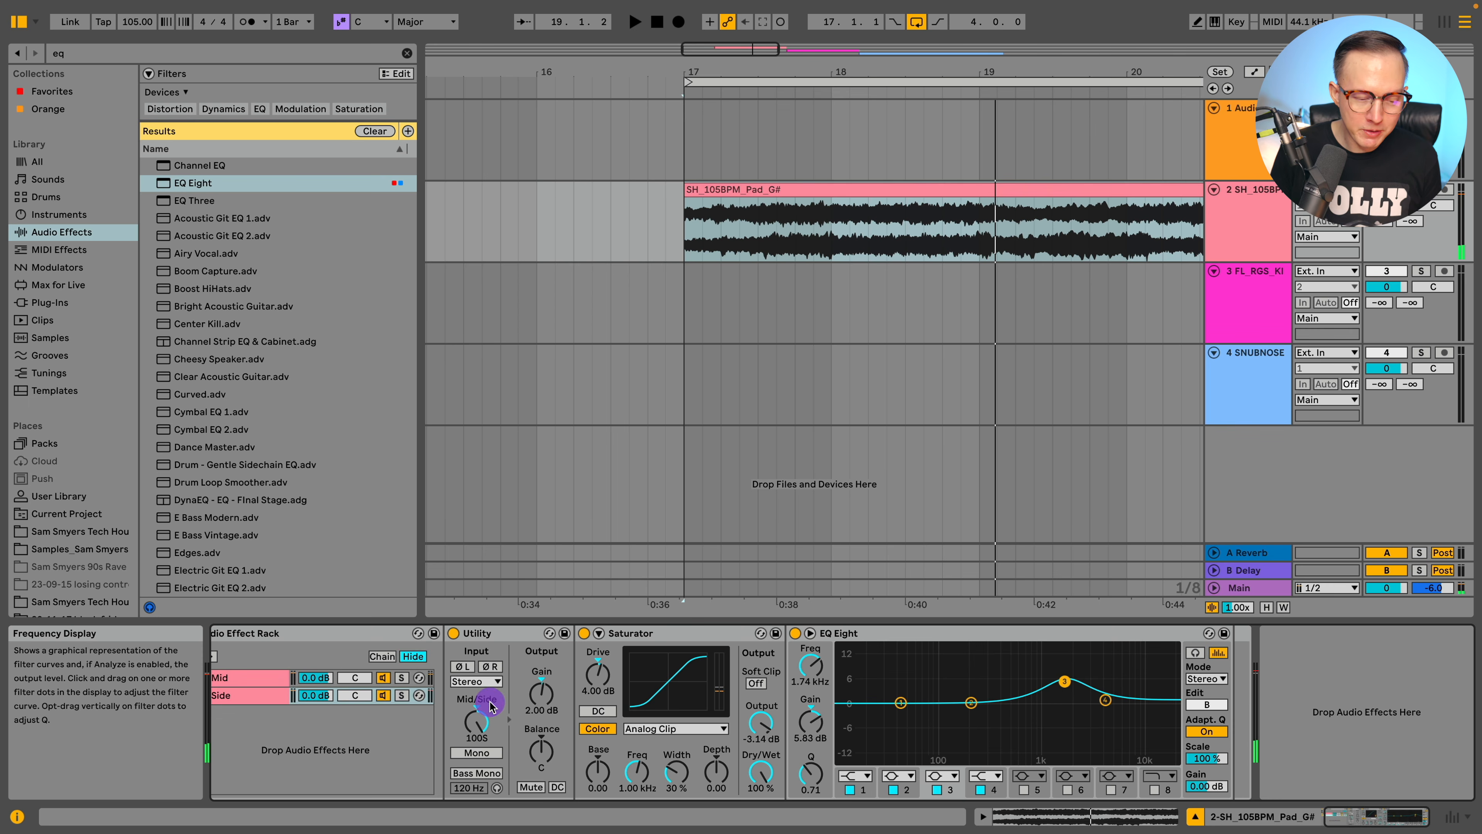
Set the Mid EQ Eight's third band to -4.59 dB at 1.19 kHz, comparing the pad with the whole rack bypassed.
click(239, 677)
click(1160, 724)
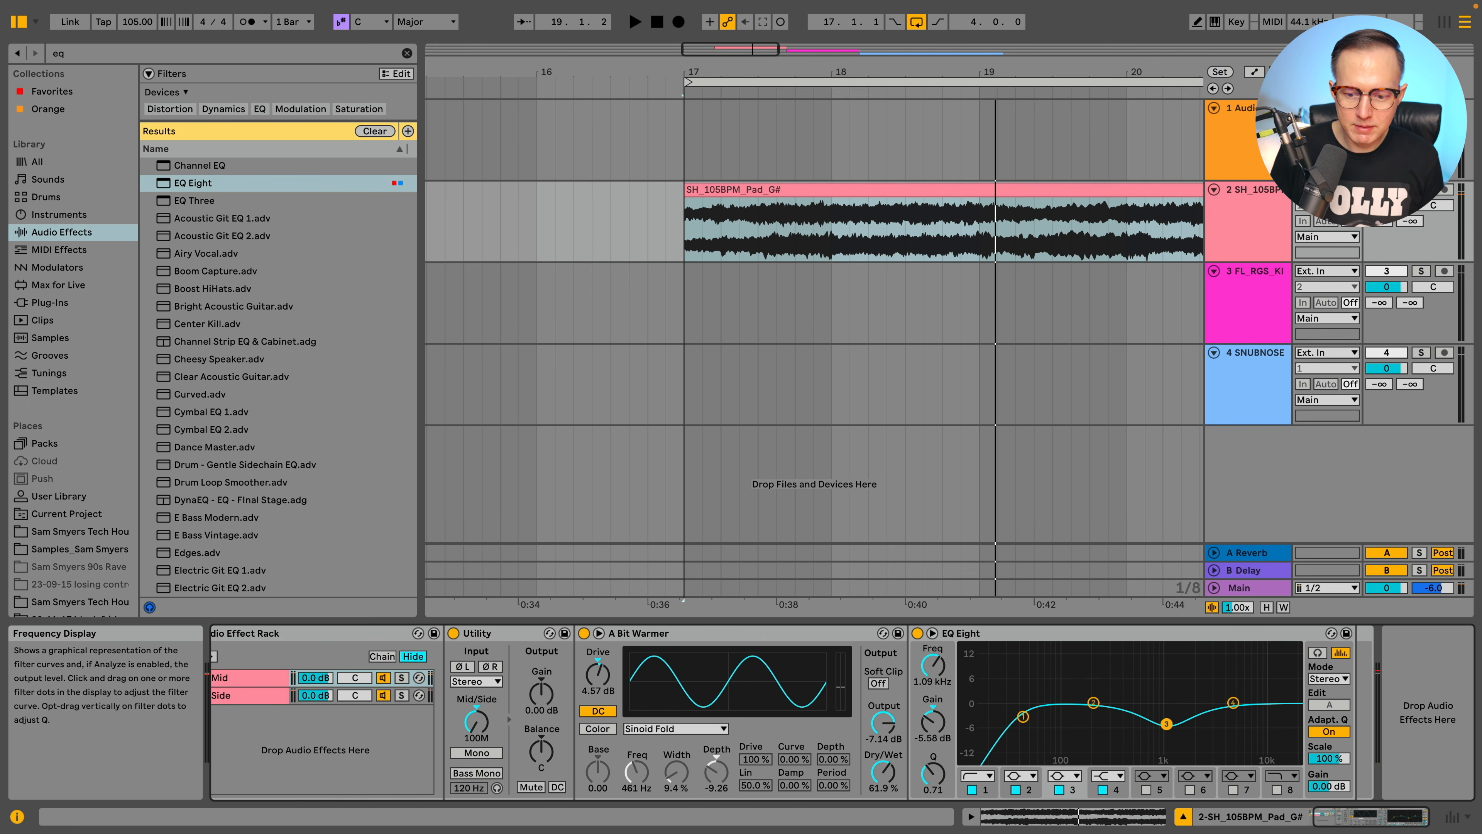
key(space)
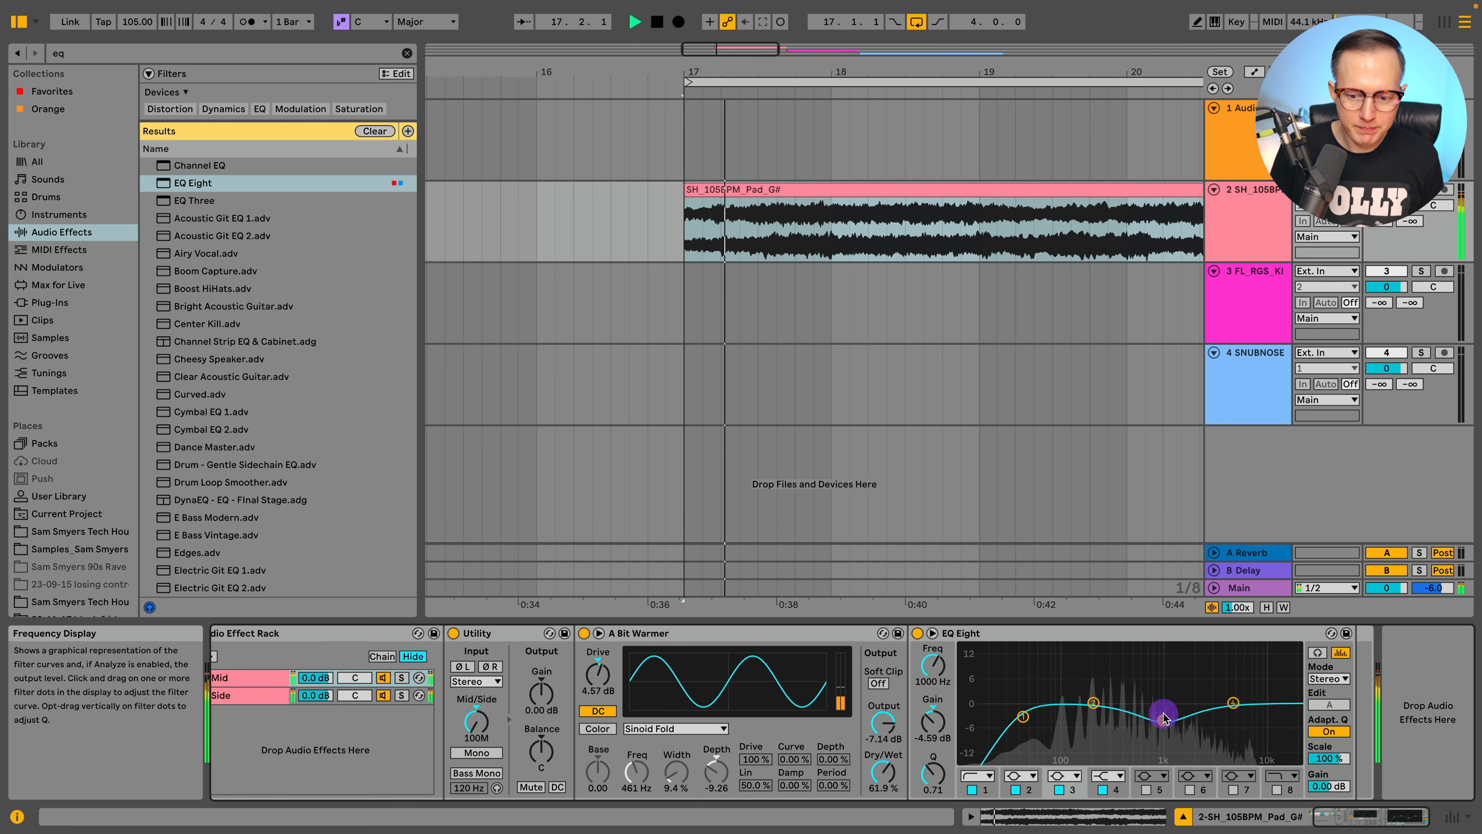
click(271, 677)
click(315, 730)
click(221, 633)
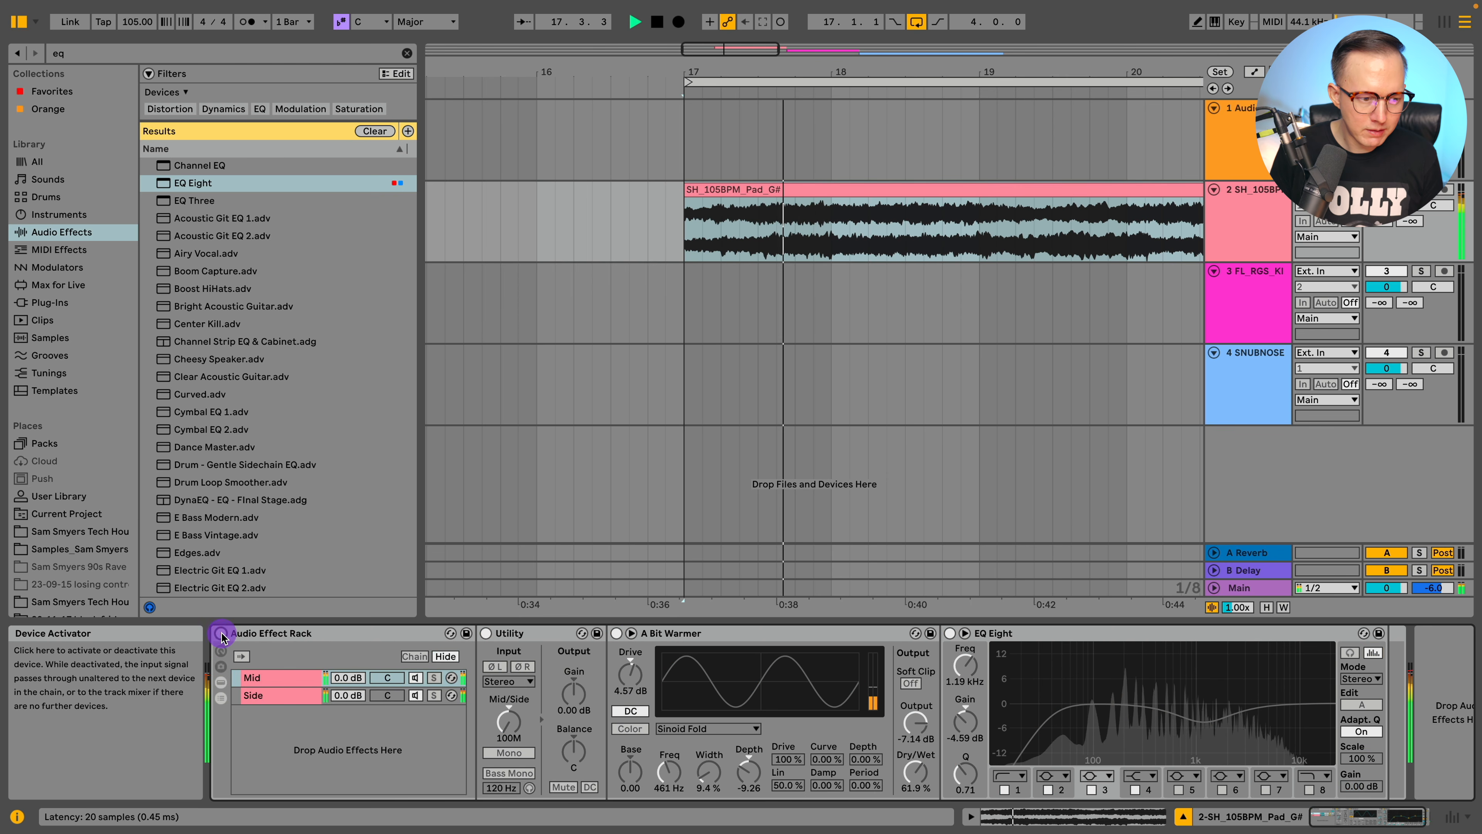
click(221, 633)
Lower the Mid chain's volume to -6.5 dB and compare the result with the rack bypassed.
click(281, 677)
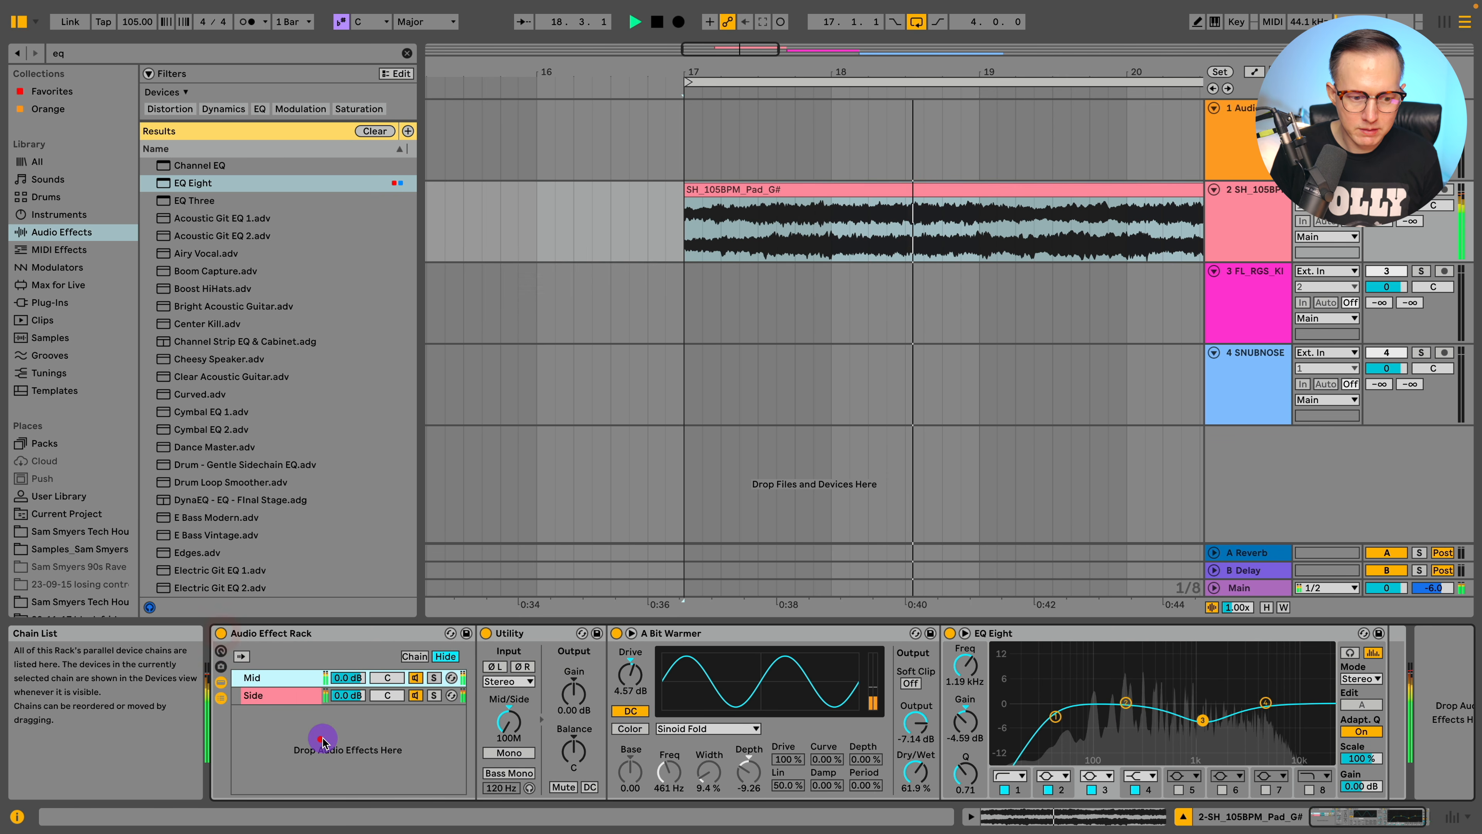
click(295, 695)
drag(350, 678, 350, 689)
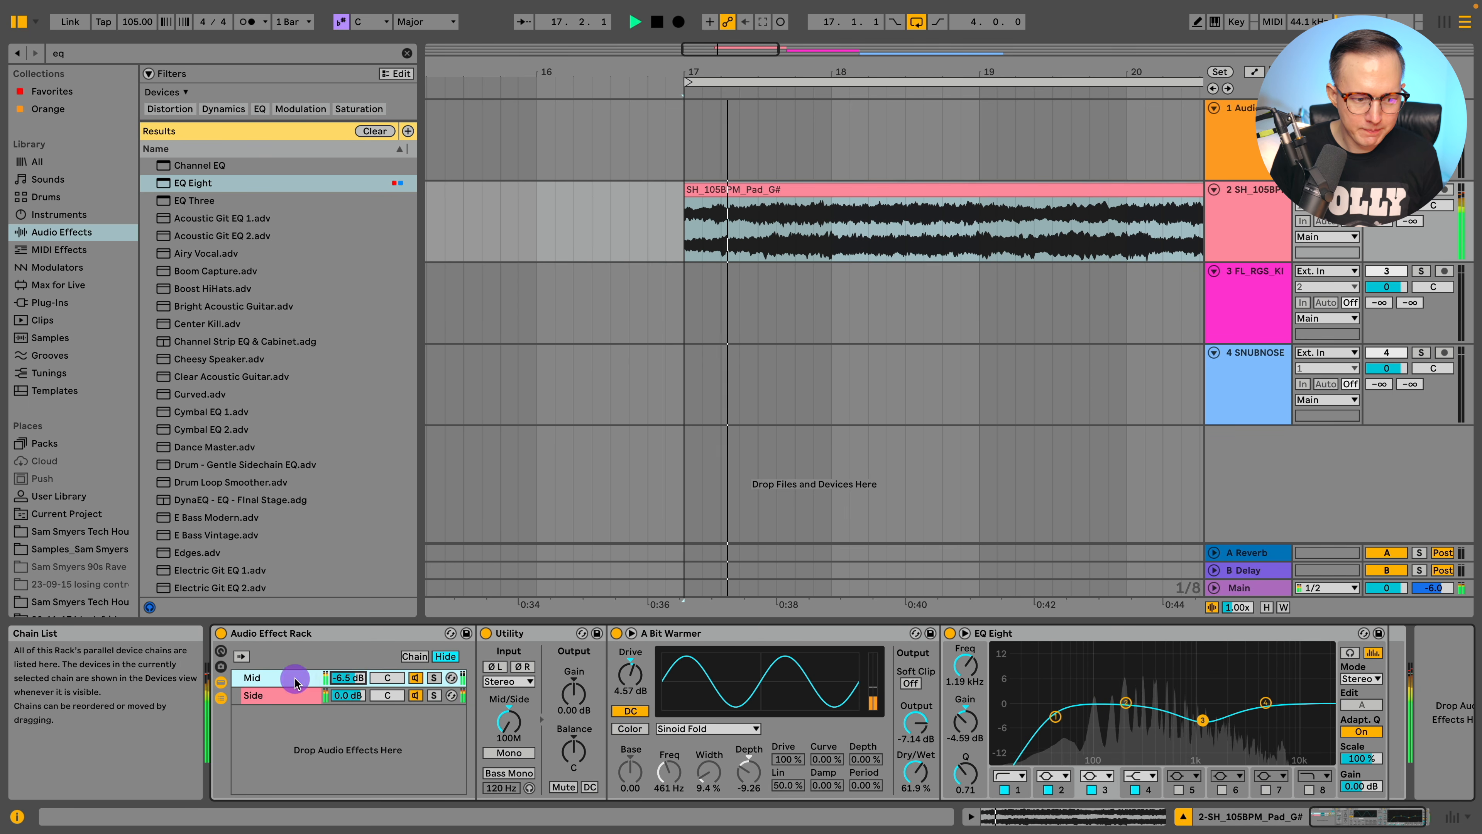
click(221, 633)
click(221, 633)
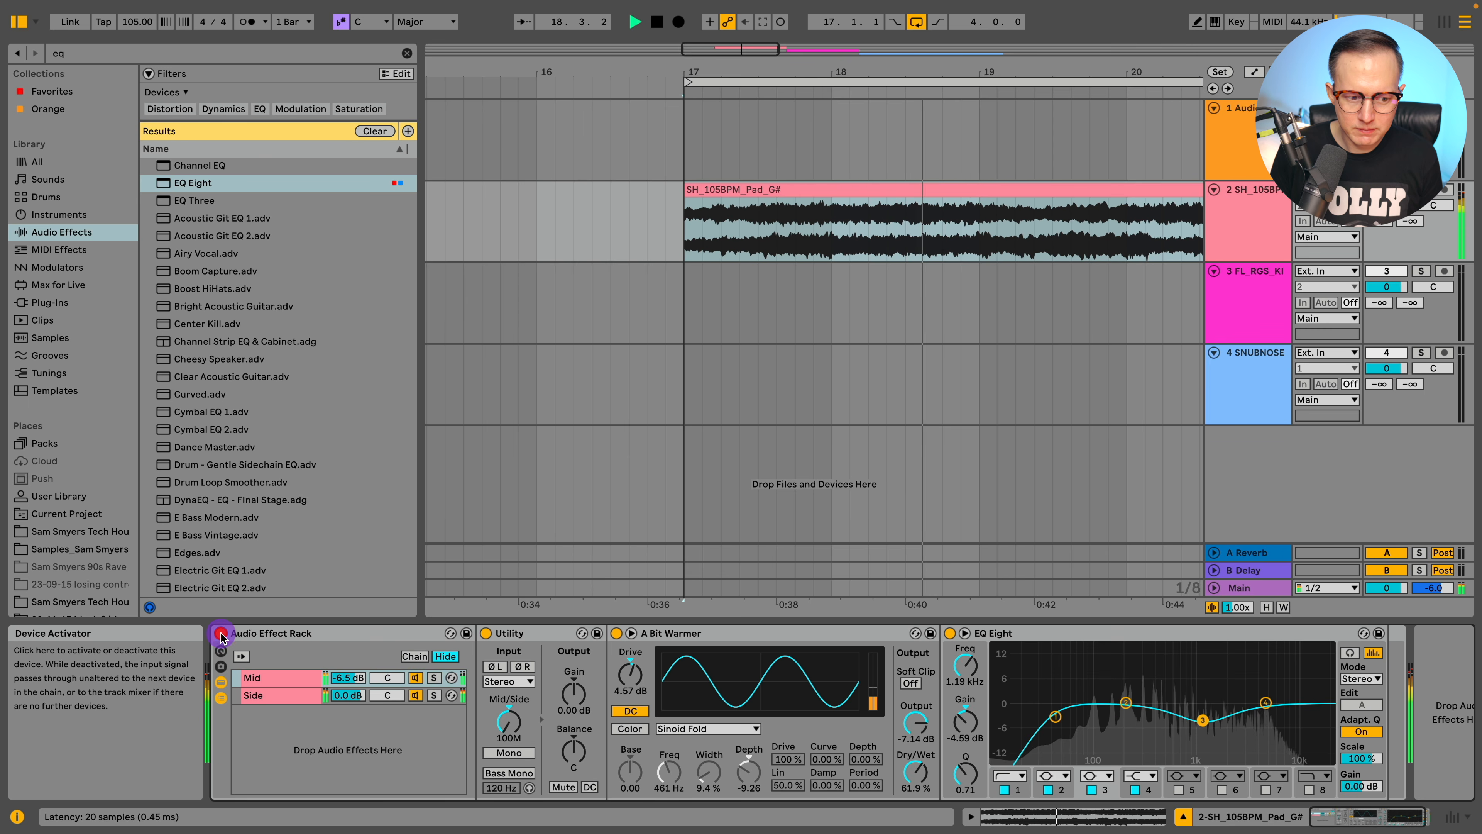